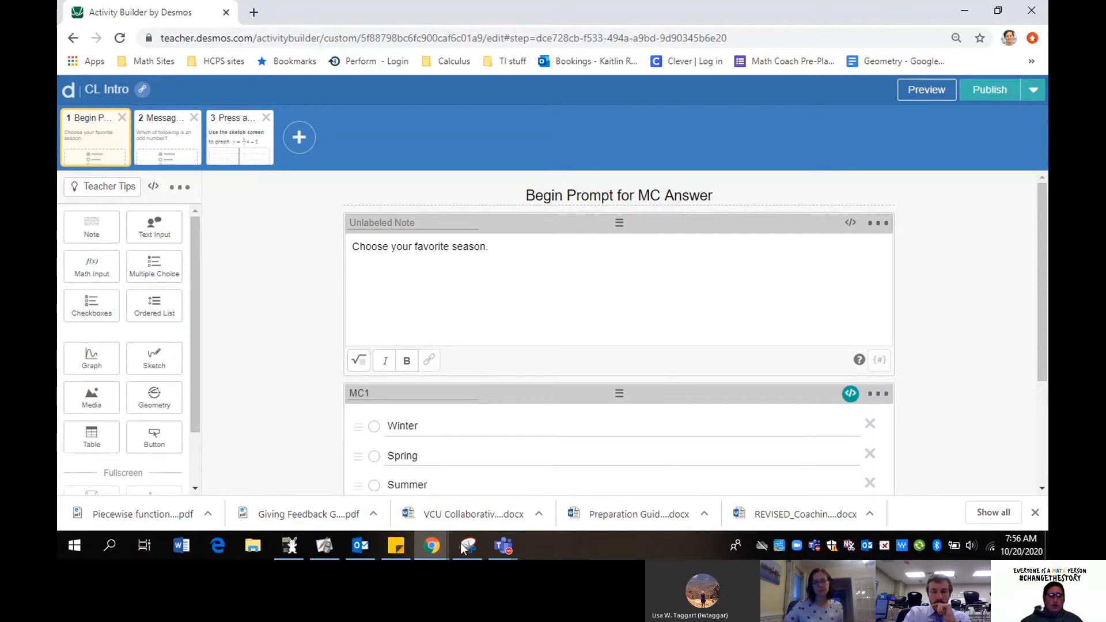
Step: Switch to the CL Intro 10.19 and 10.20 class dashboard and show screen 1 in the student preview
left_click(434, 548)
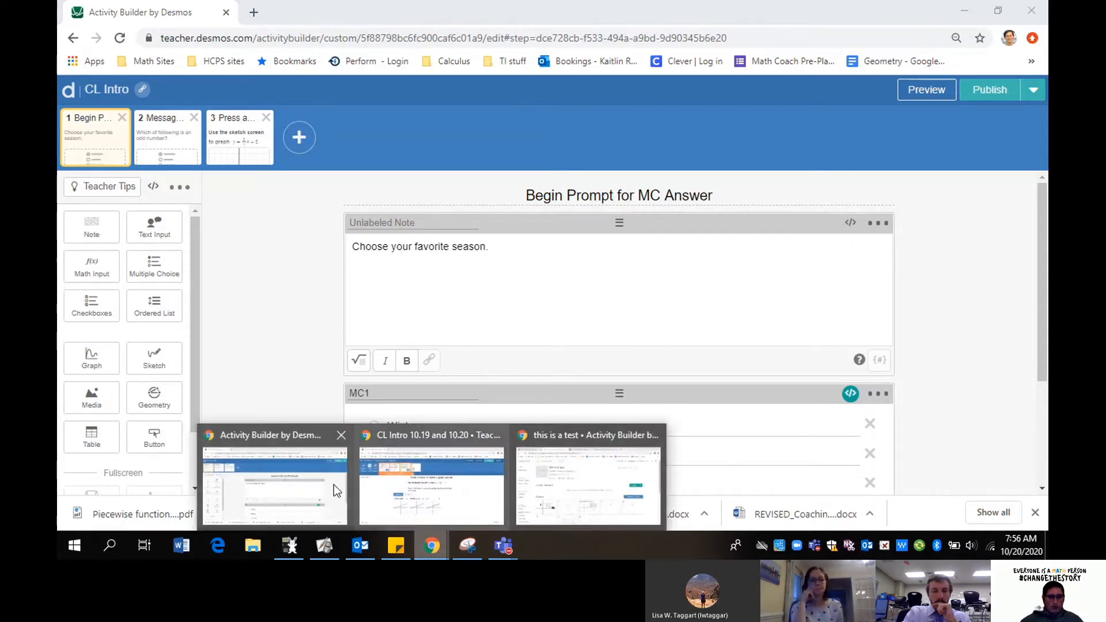
left_click(441, 499)
left_click(235, 128)
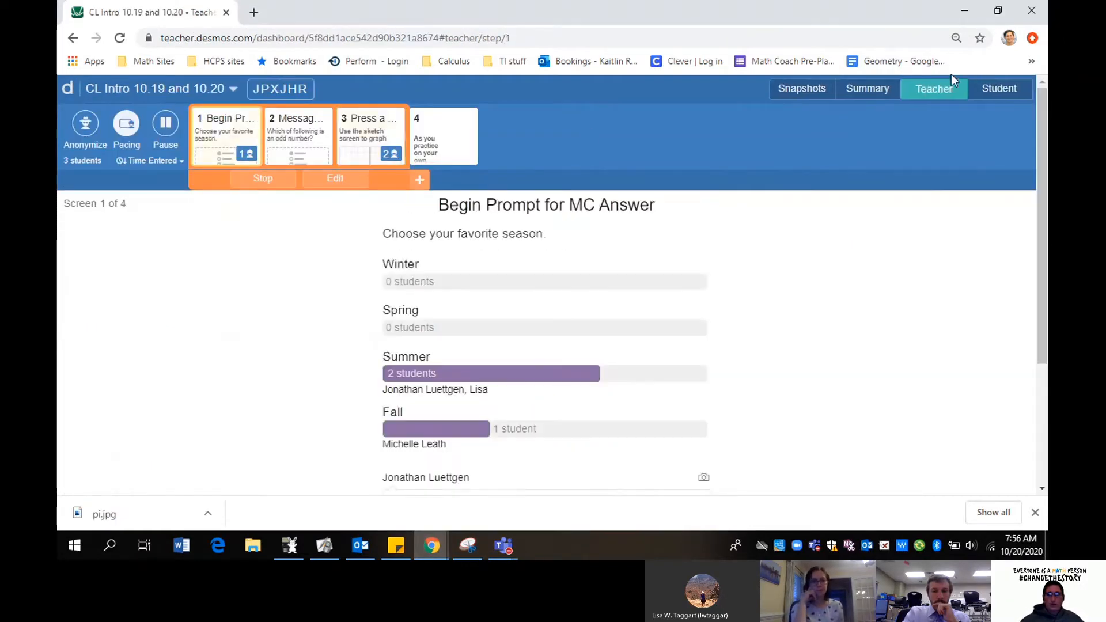
left_click(1000, 91)
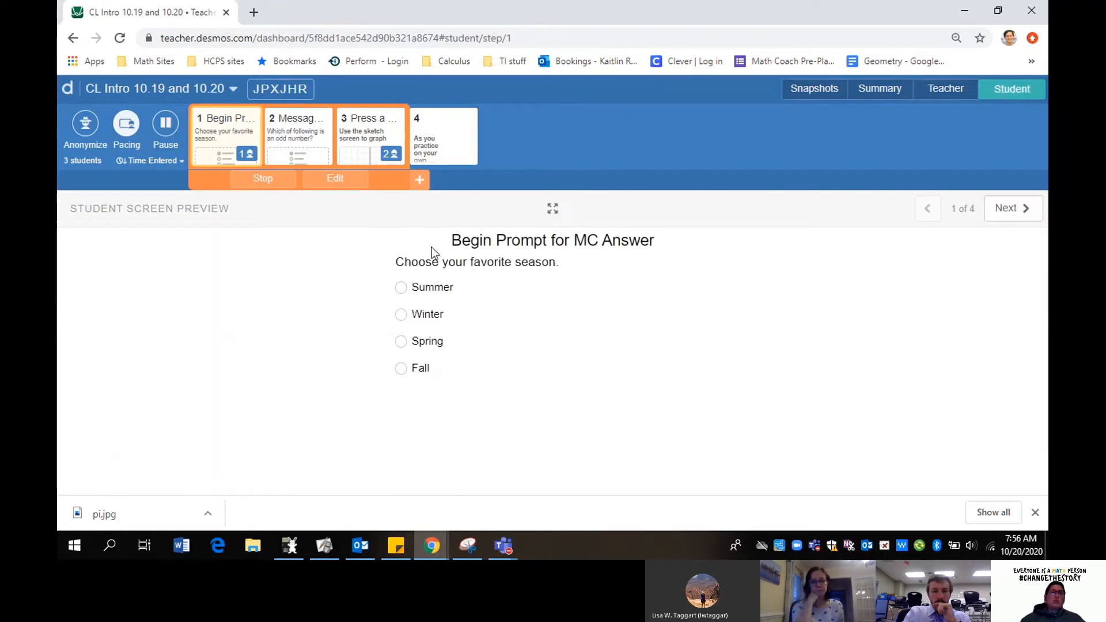
Step: Test the season question's sentence starters by choosing Summer and then Winter, then return to the activity editor
left_click(402, 287)
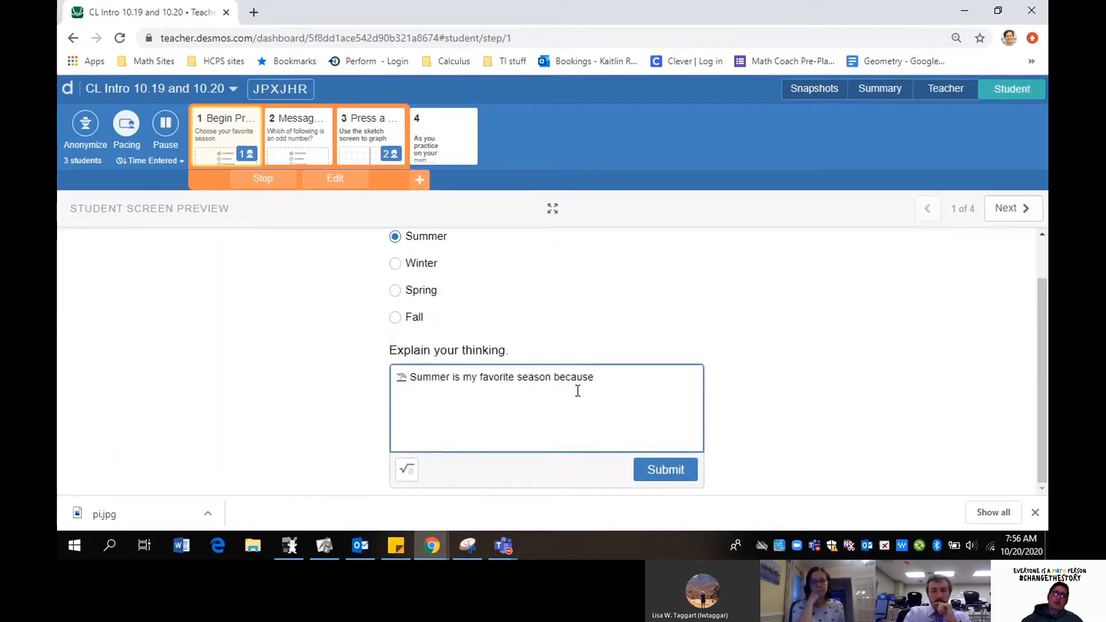
left_click(394, 265)
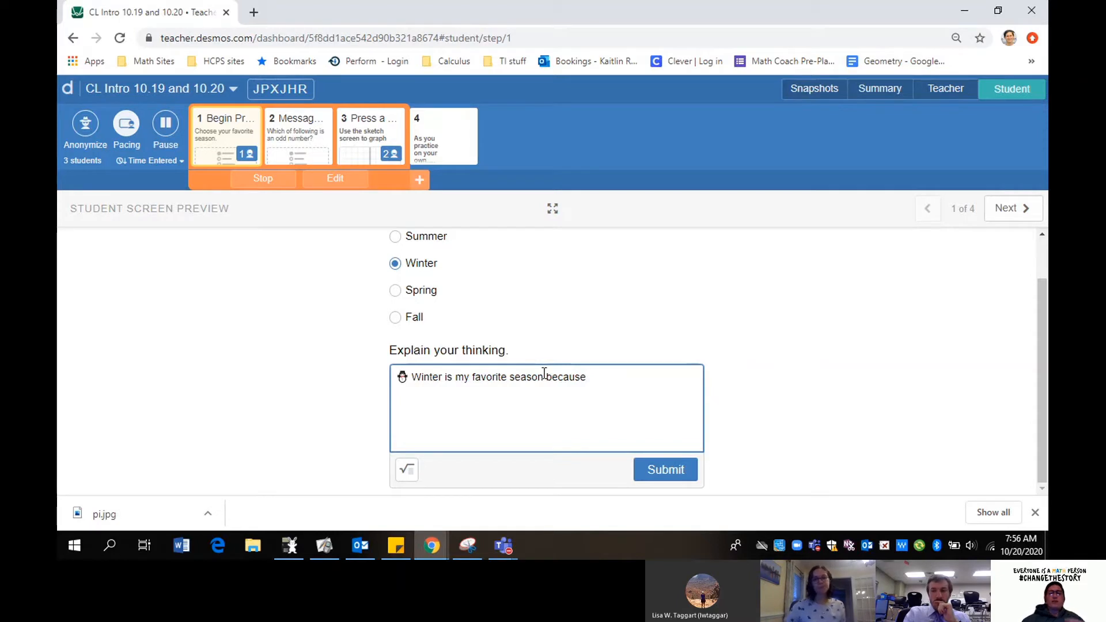
left_click(963, 10)
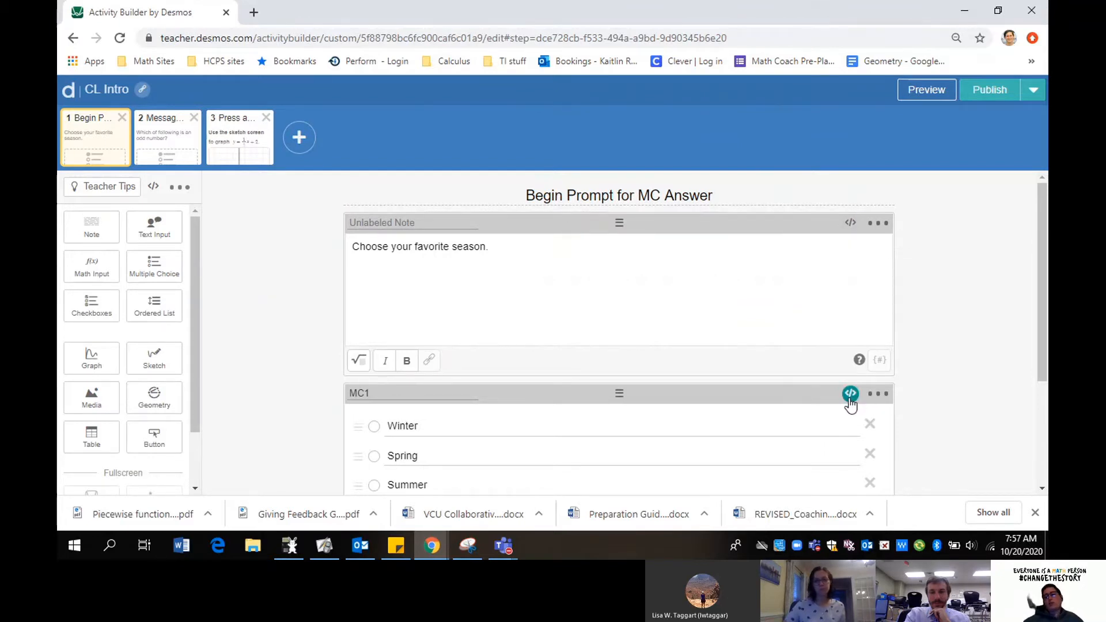
Step: Open the script of the MC1 multiple-choice component on the favorite season screen
scroll(999, 337, "down", 2)
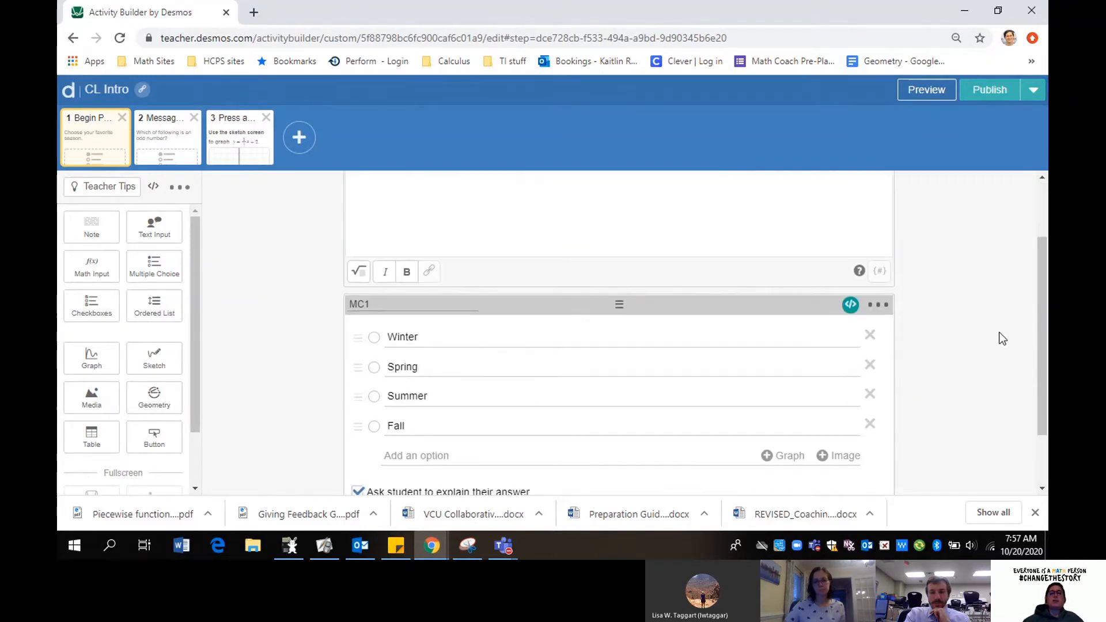
scroll(1002, 339, "down", 1)
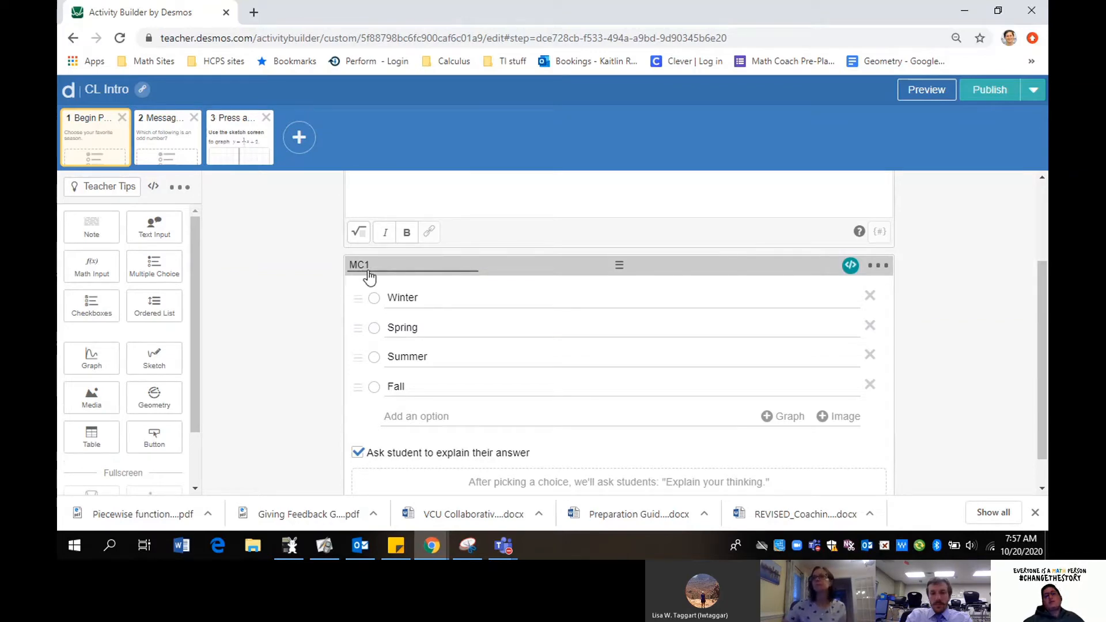
left_click(850, 265)
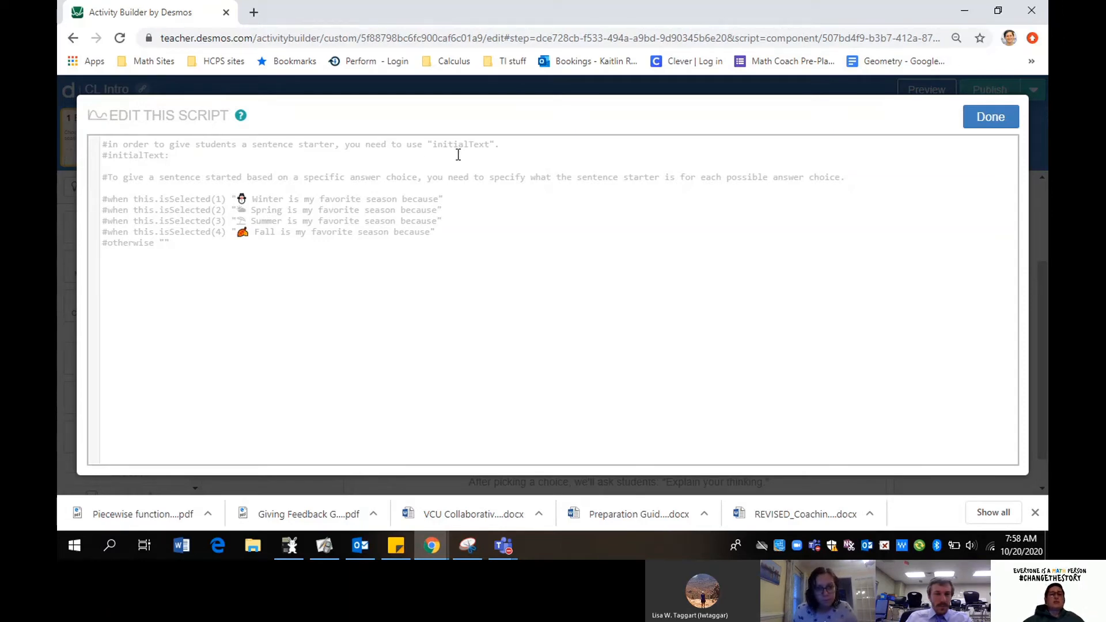
Step: Uncomment the initialText line in the script and start a when condition on a new line below it
left_click(108, 156)
key("BackSpace")
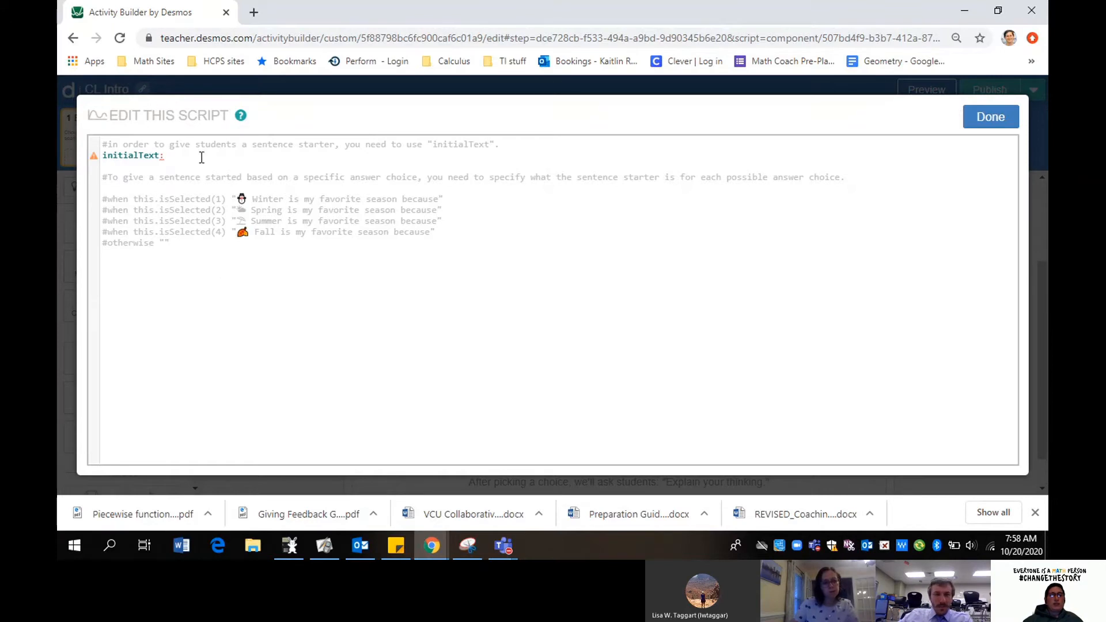
key("Return")
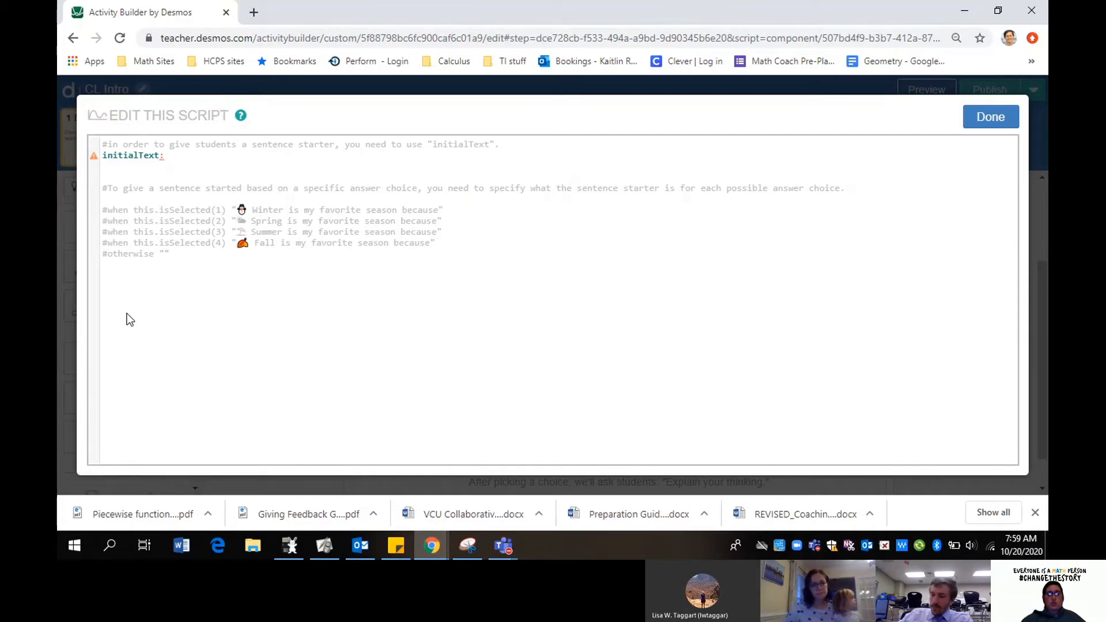
type("when ")
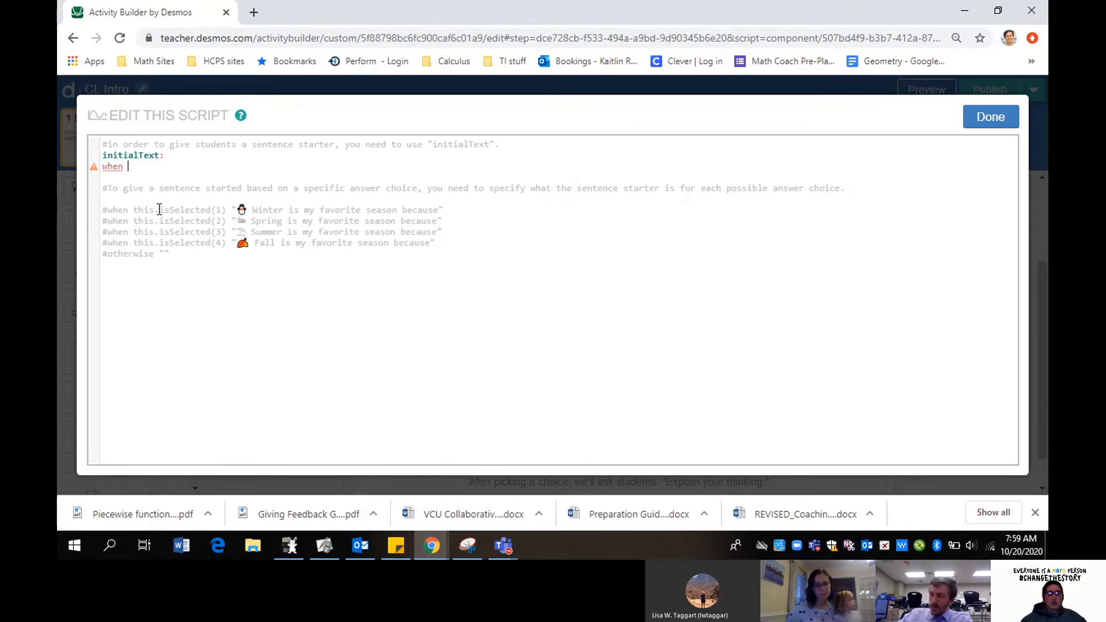
type("this.")
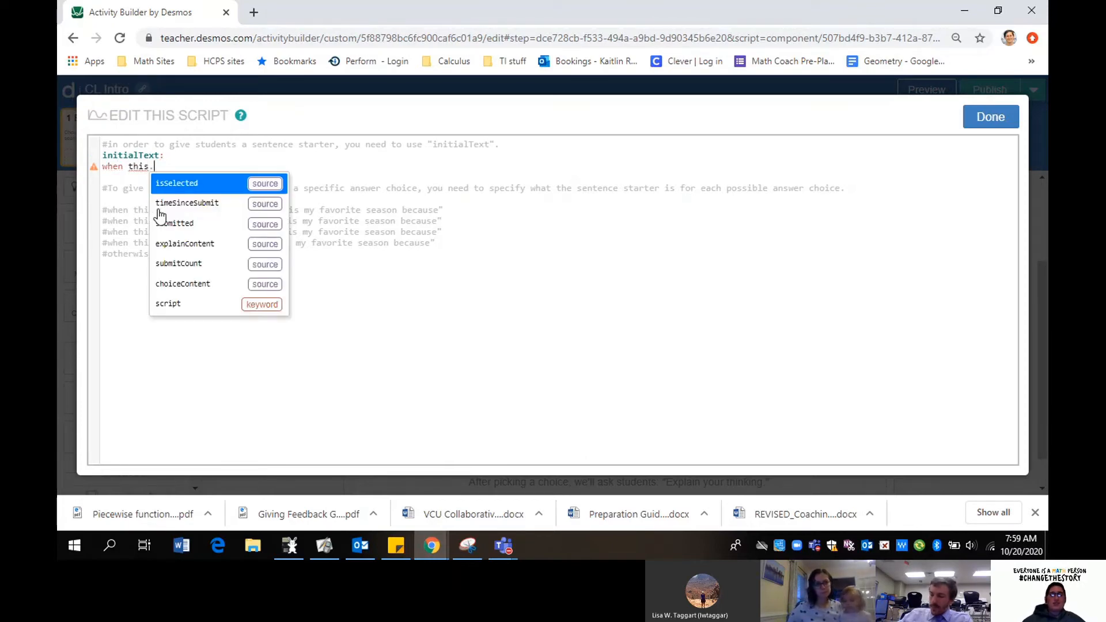
key("BackSpace")
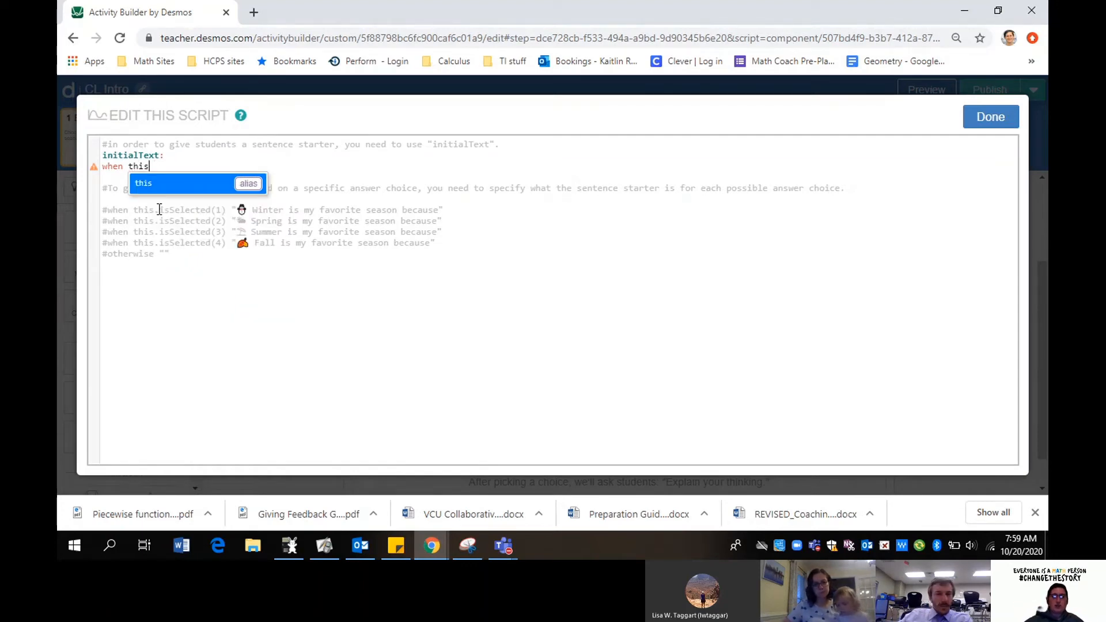
key("BackSpace")
key("BackSpace")
key("BackSpace")
key("BackSpace")
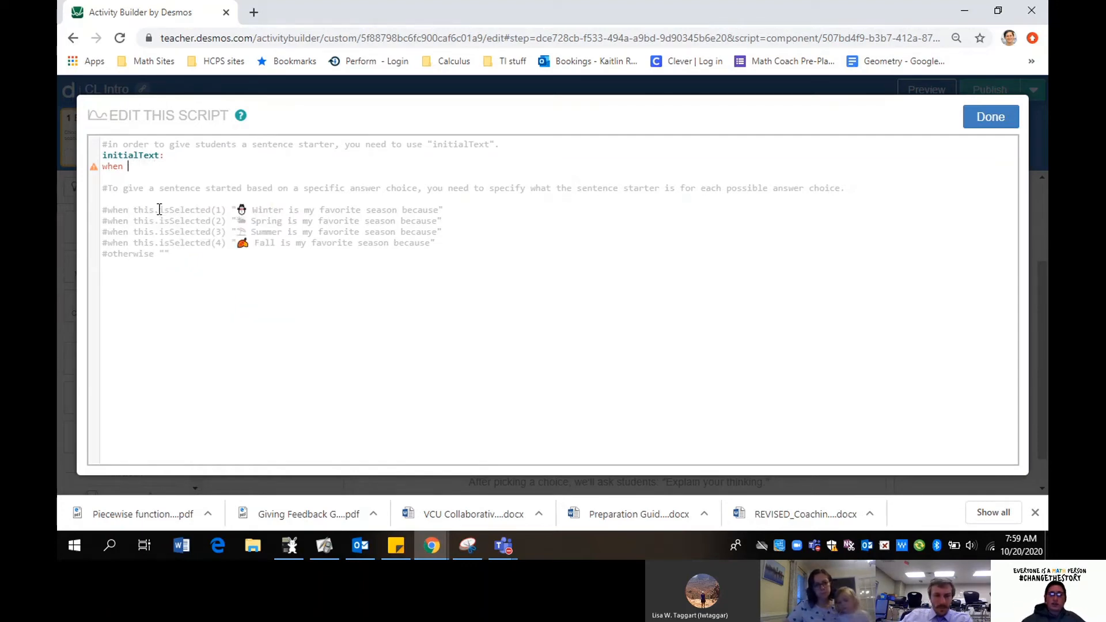
Step: Complete the first when condition with MC1.isSelected(1) and open a quotation mark for its sentence starter
type("MC1")
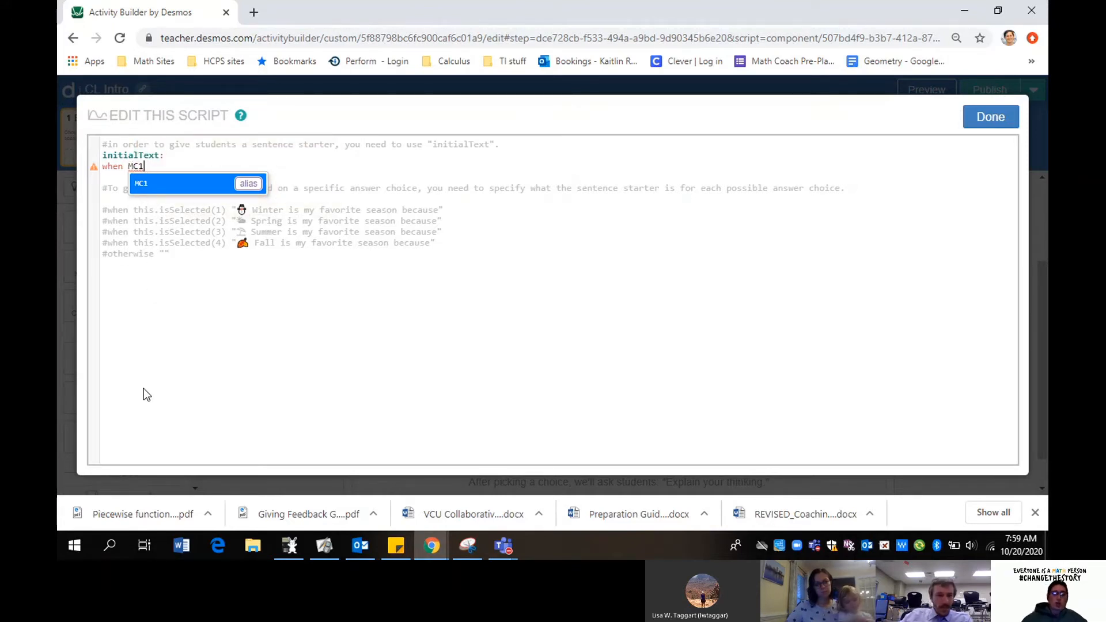
type(".")
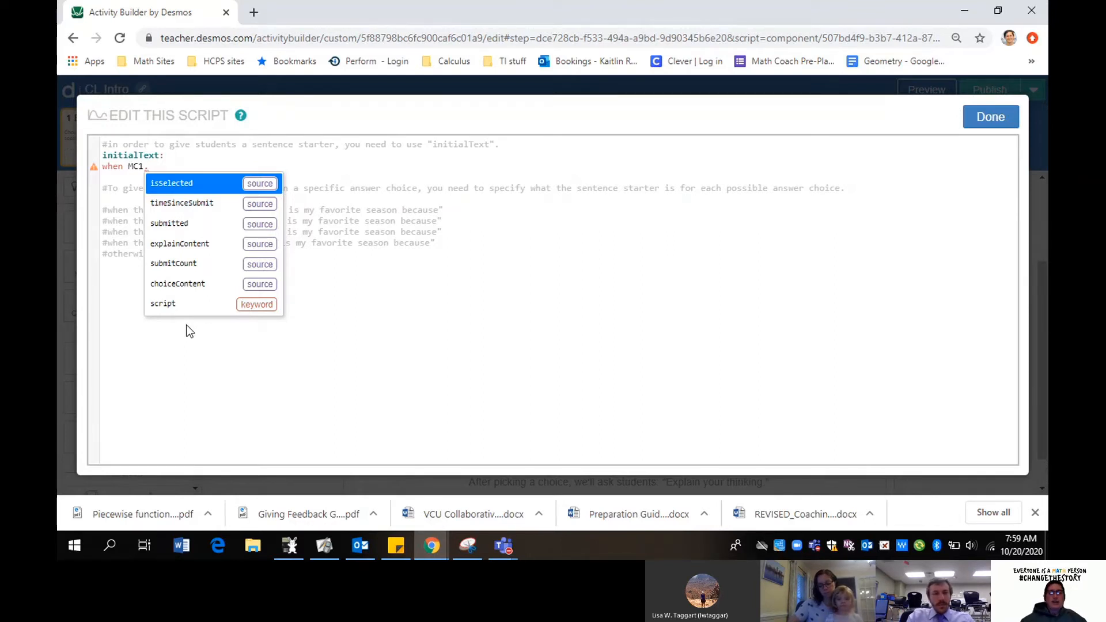
key("Return")
type("(")
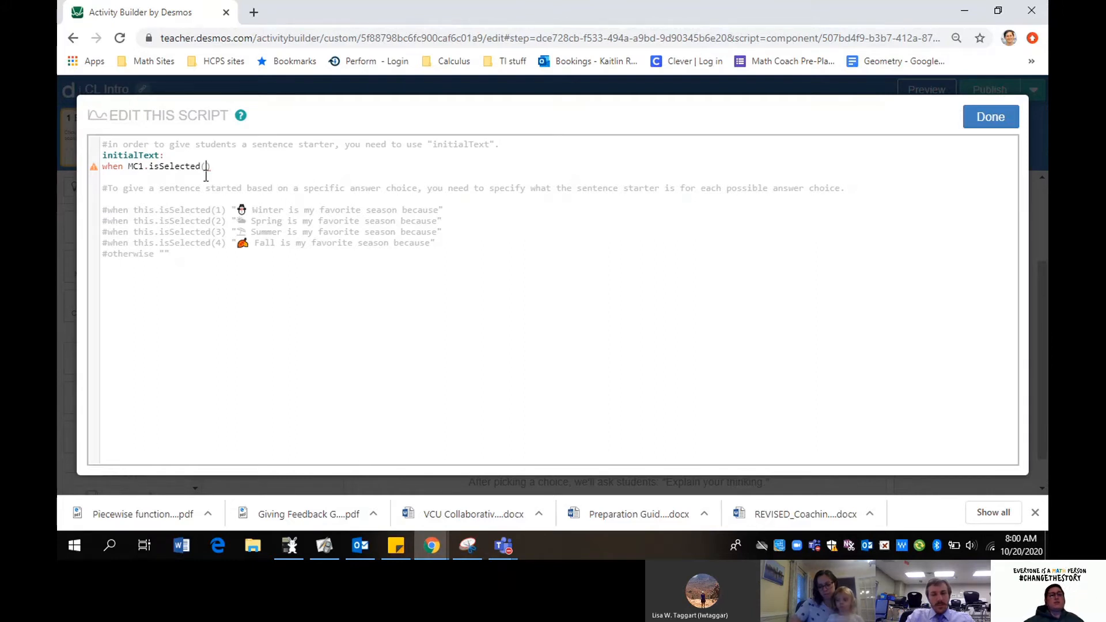
type("1")
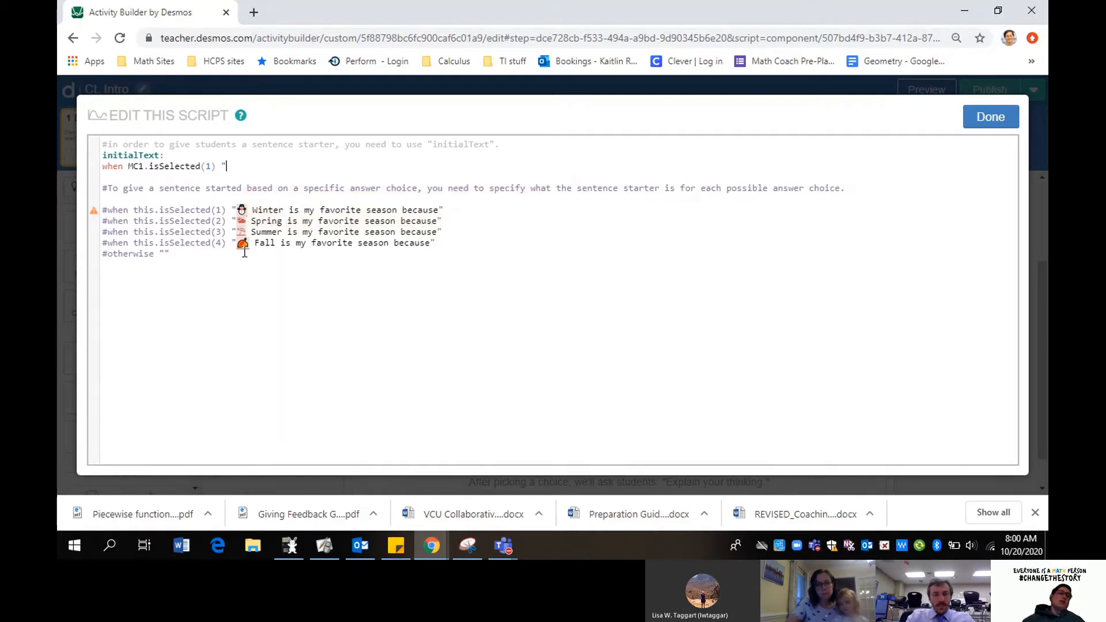
Step: Insert a party popper emoji after the opening quotation mark of the first condition's text
right_click(227, 165)
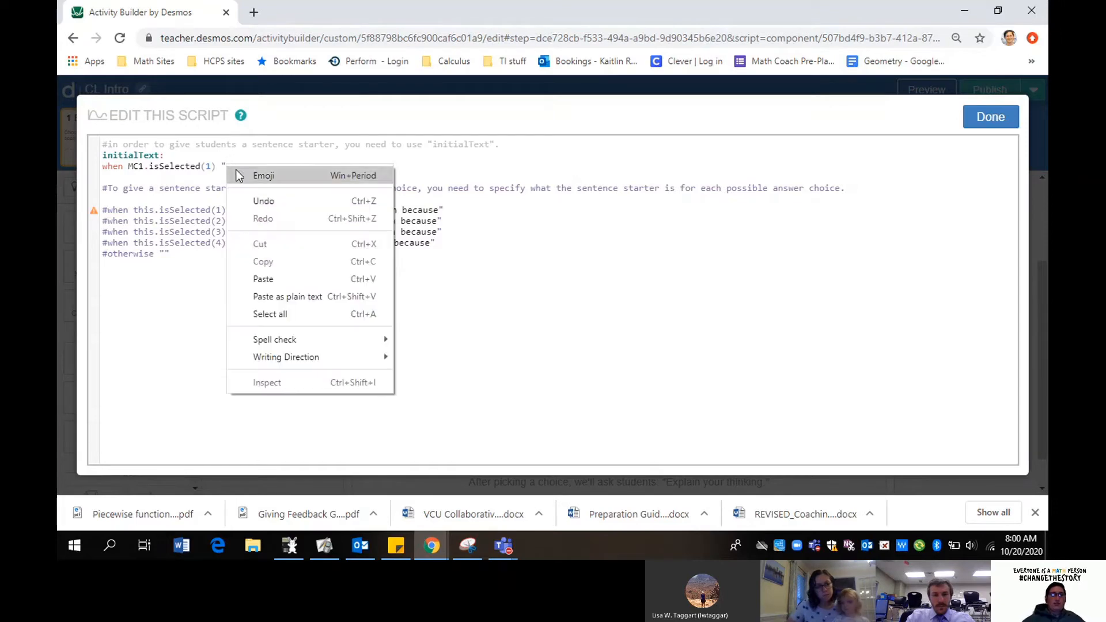
left_click(242, 175)
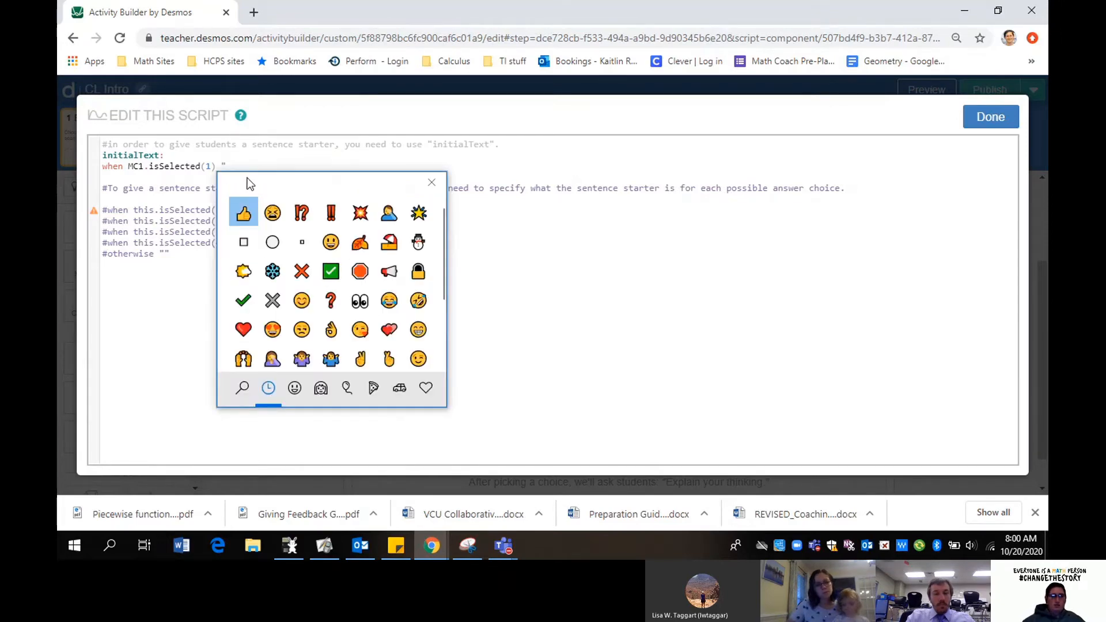
left_click(301, 392)
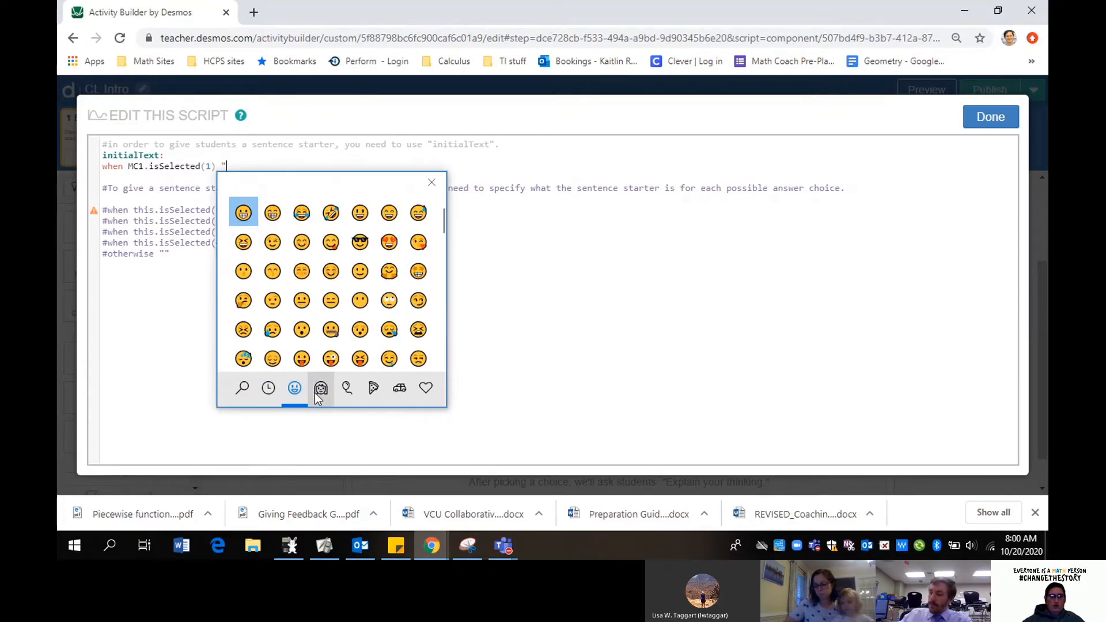
left_click(324, 391)
left_click(347, 390)
left_click(359, 213)
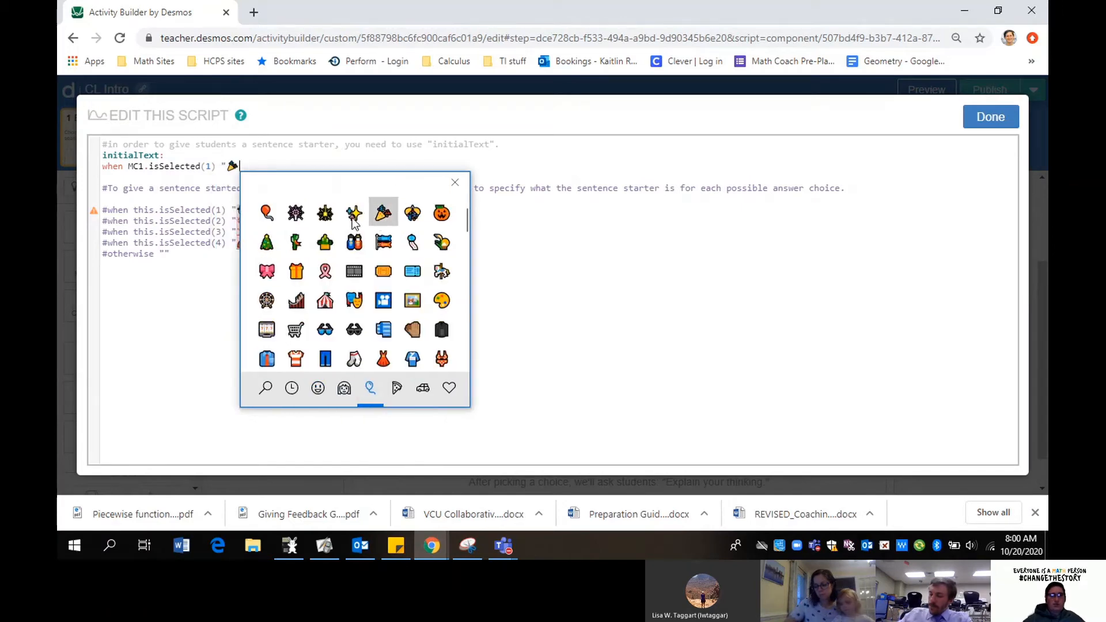
left_click(455, 182)
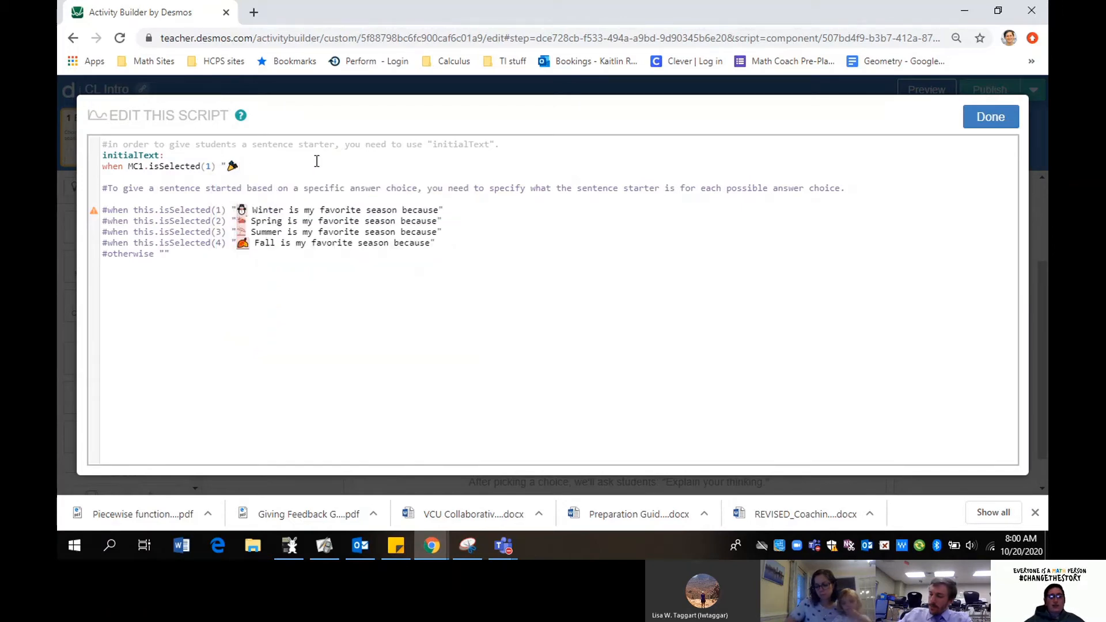
Step: Add the sentence starter "Winter is my favorite season because" after the emoji and close the quotation
type("Winter is my ")
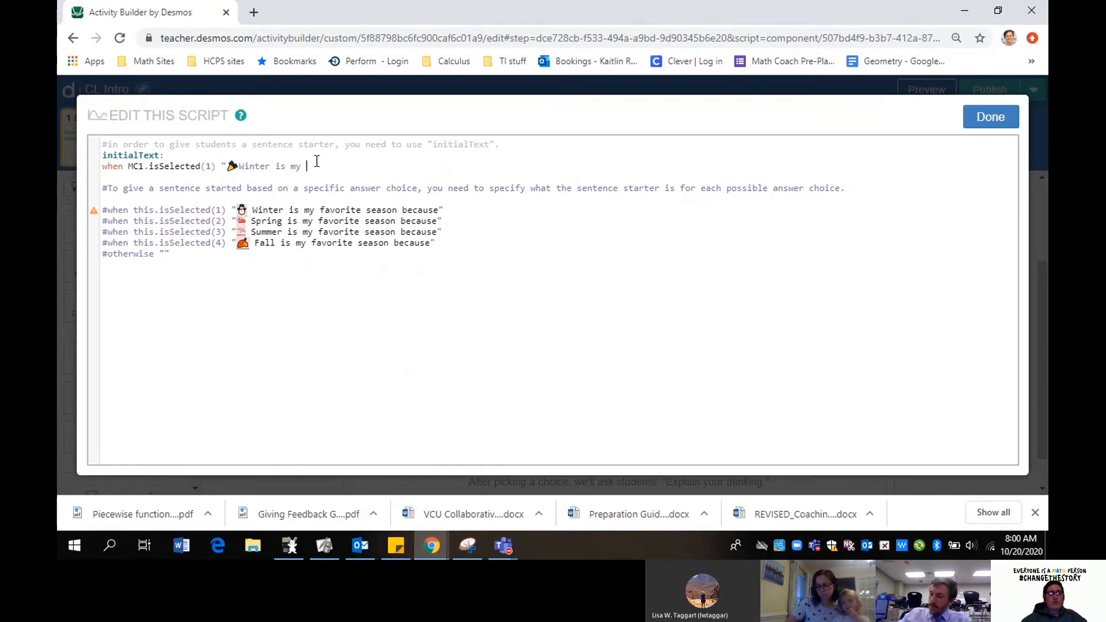
type("favorite sea")
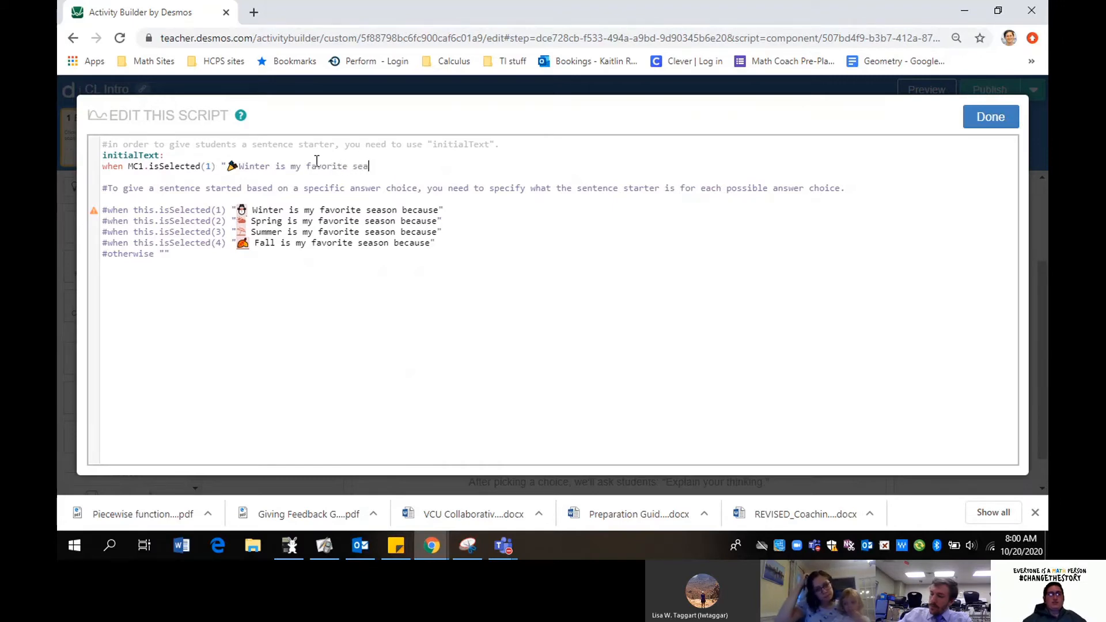
type("son because")
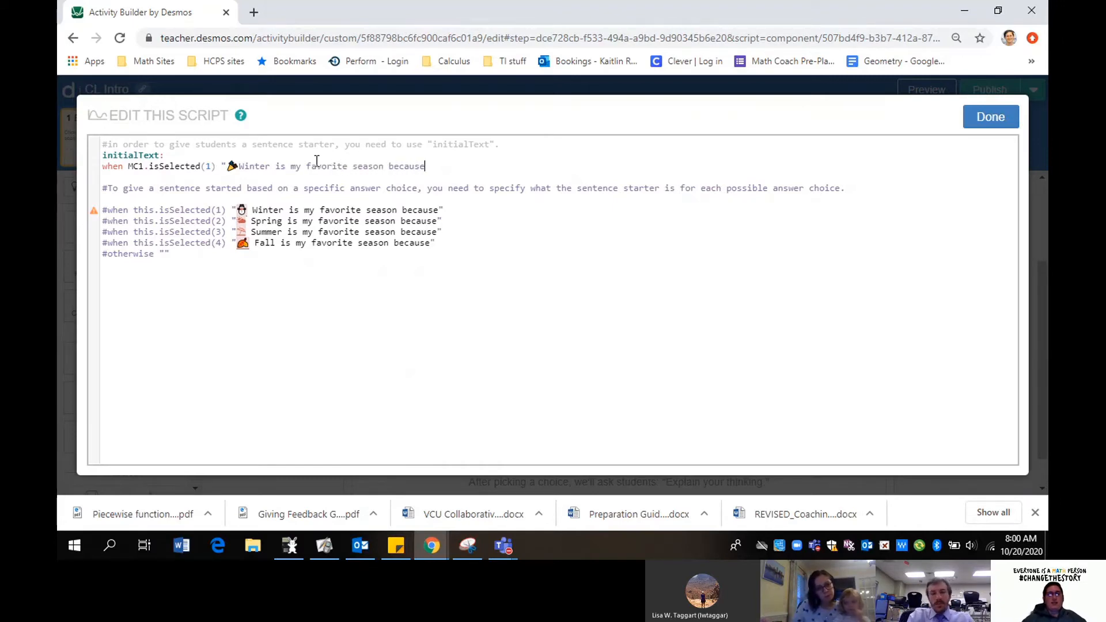
type("\"")
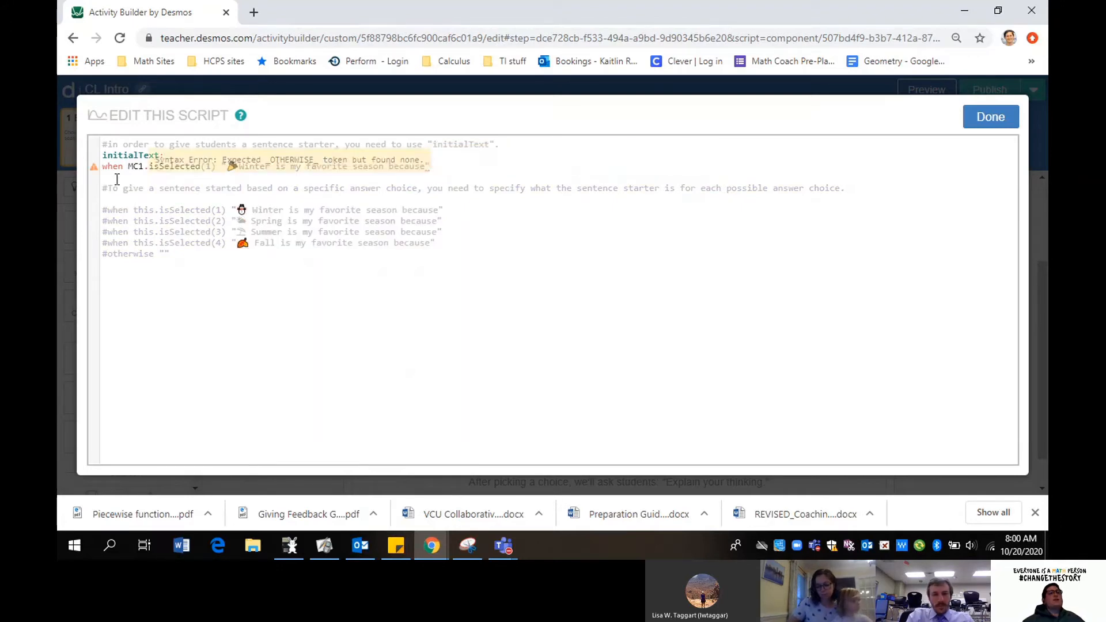
mouse_move(93, 173)
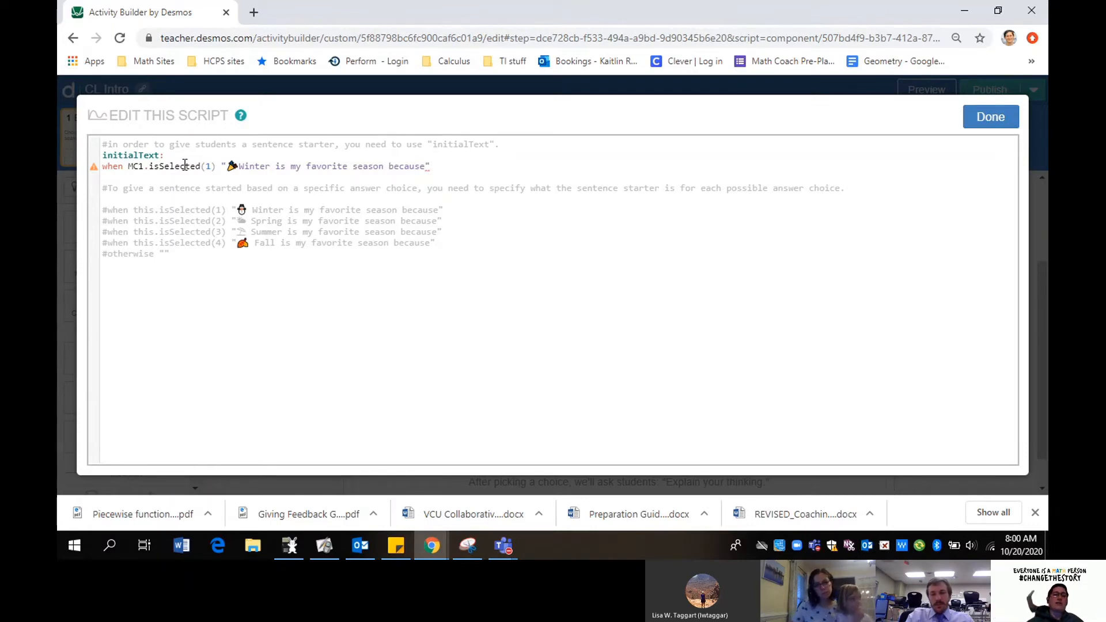
Step: Add a second line, when MC1.isSelected(2), with the placeholder text "sdkjkfhksjdhf"
key("Return")
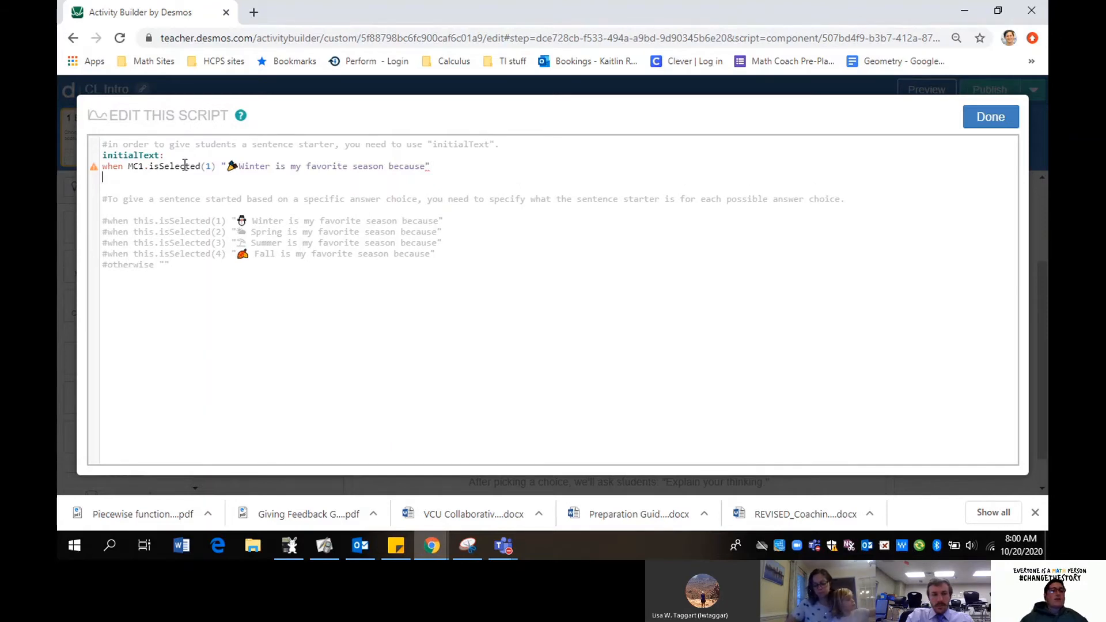
type("w")
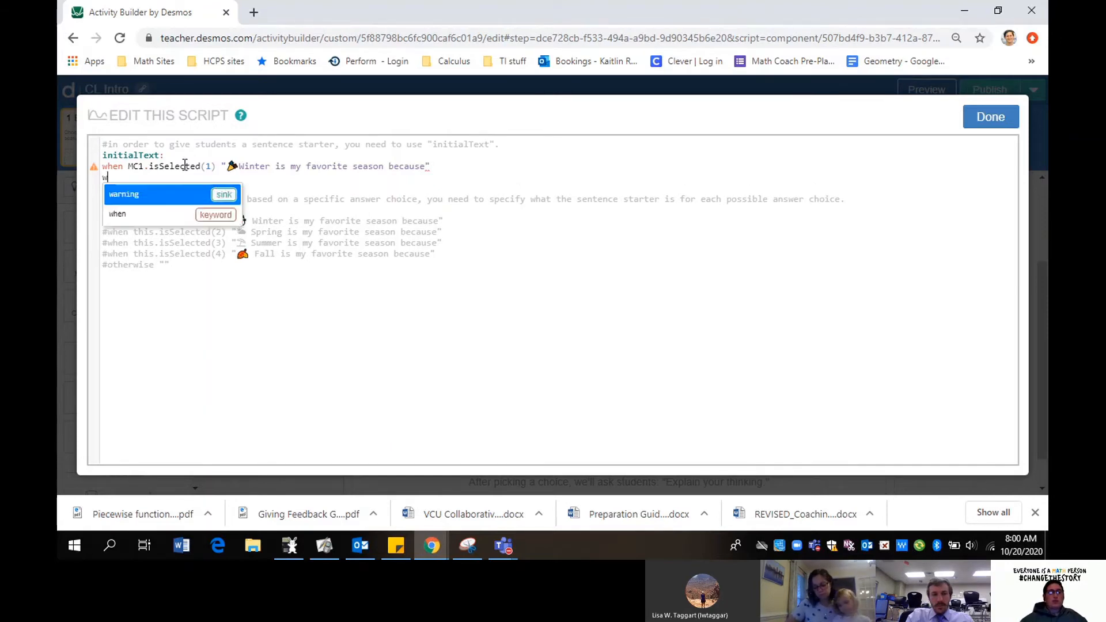
type("hen MC1.")
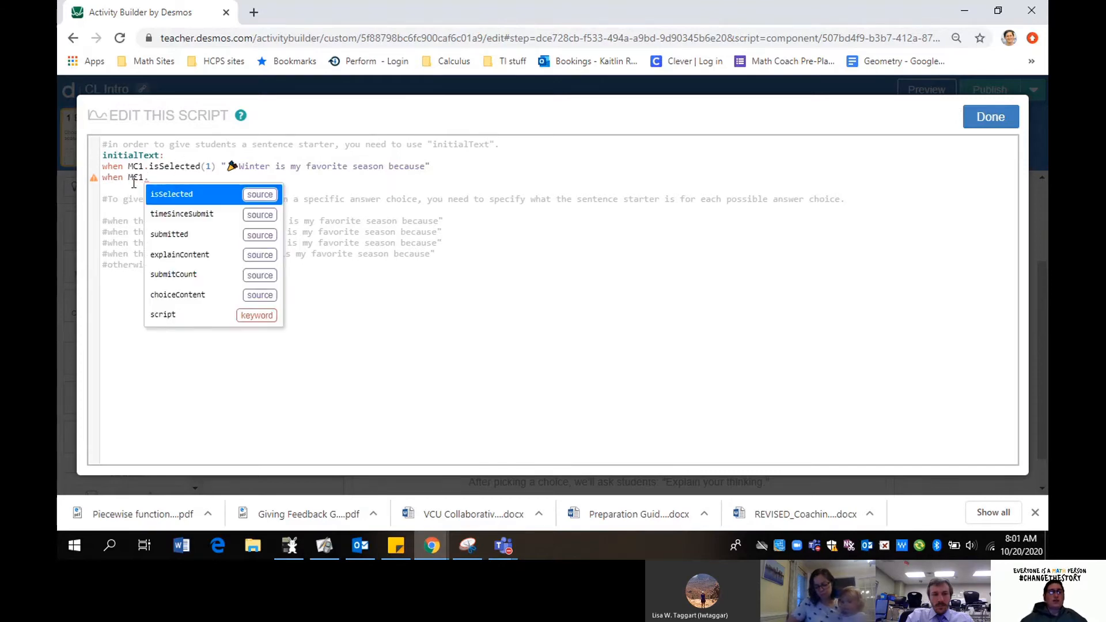
left_click(188, 195)
type("2) ")
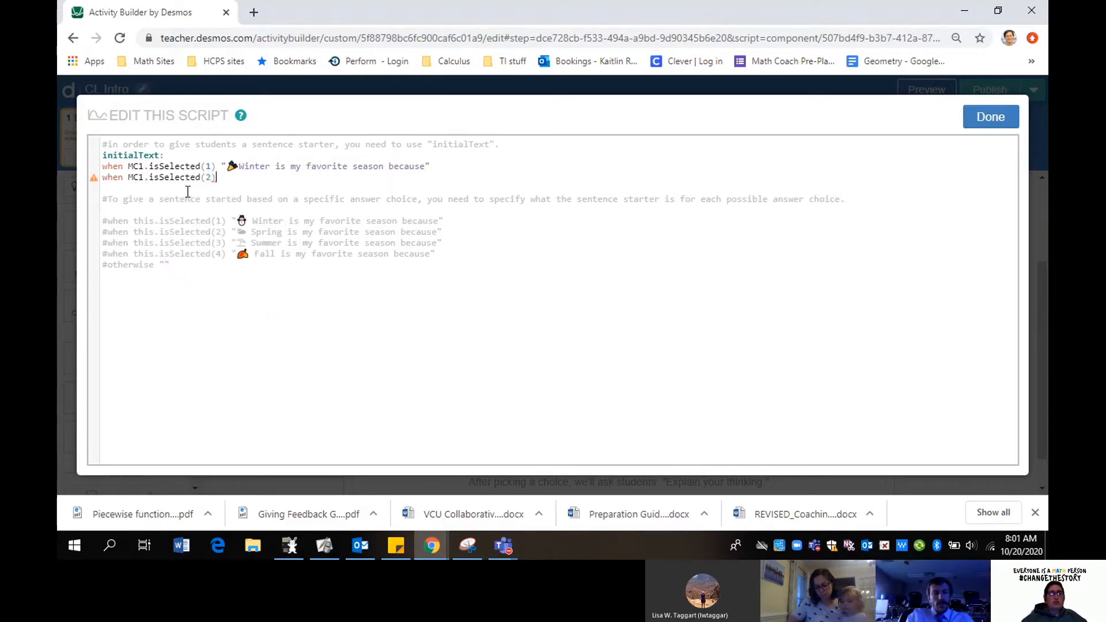
type("\"sdkjkfhksjdhf")
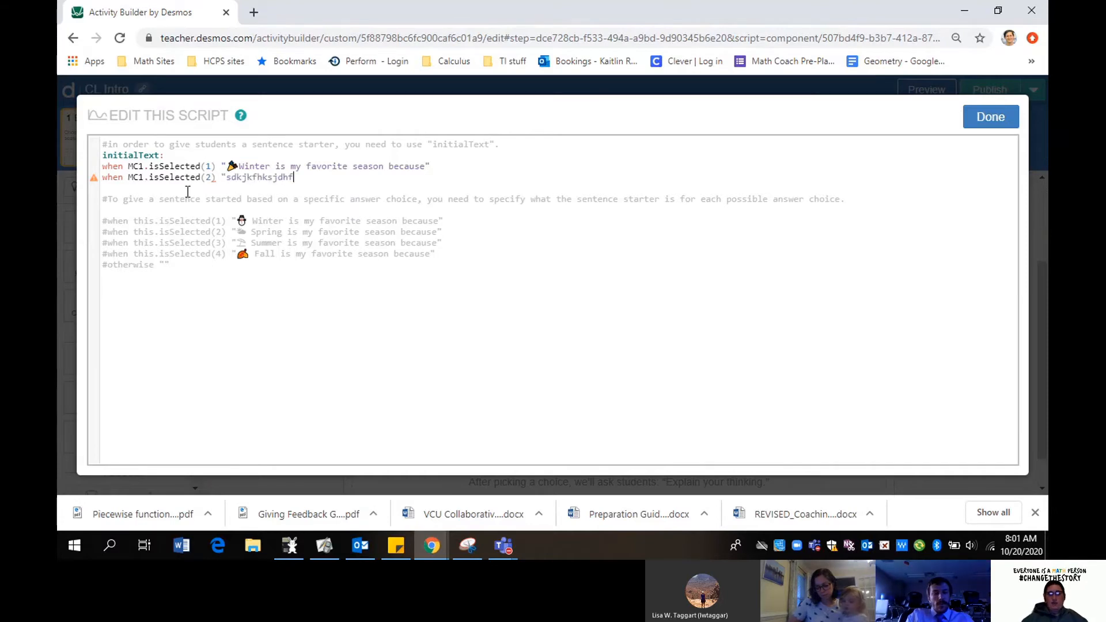
type("\"")
Step: Add a third line, when MC1.isSelected(3), with the placeholder text "djfhksdjfh"
key("Return")
type("w")
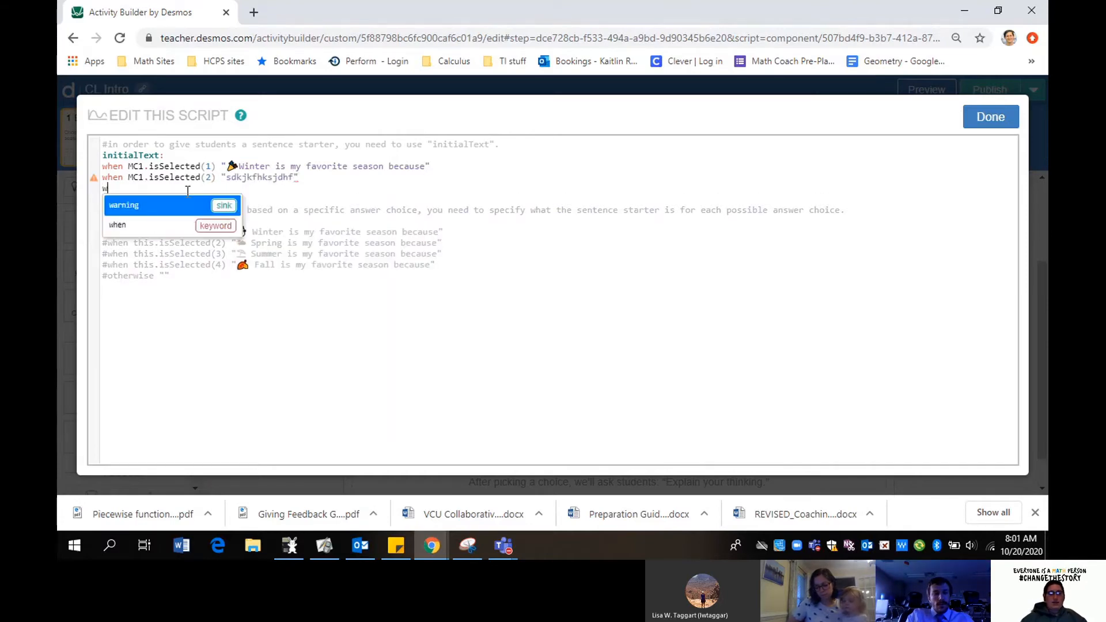
type("hen MC1")
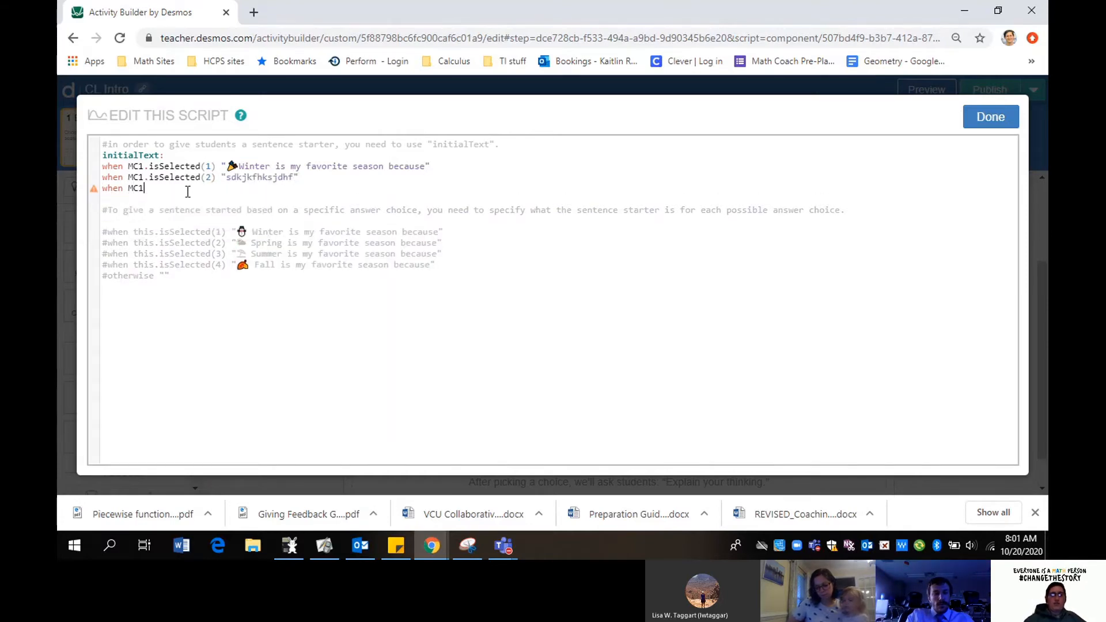
type(".isSelected()")
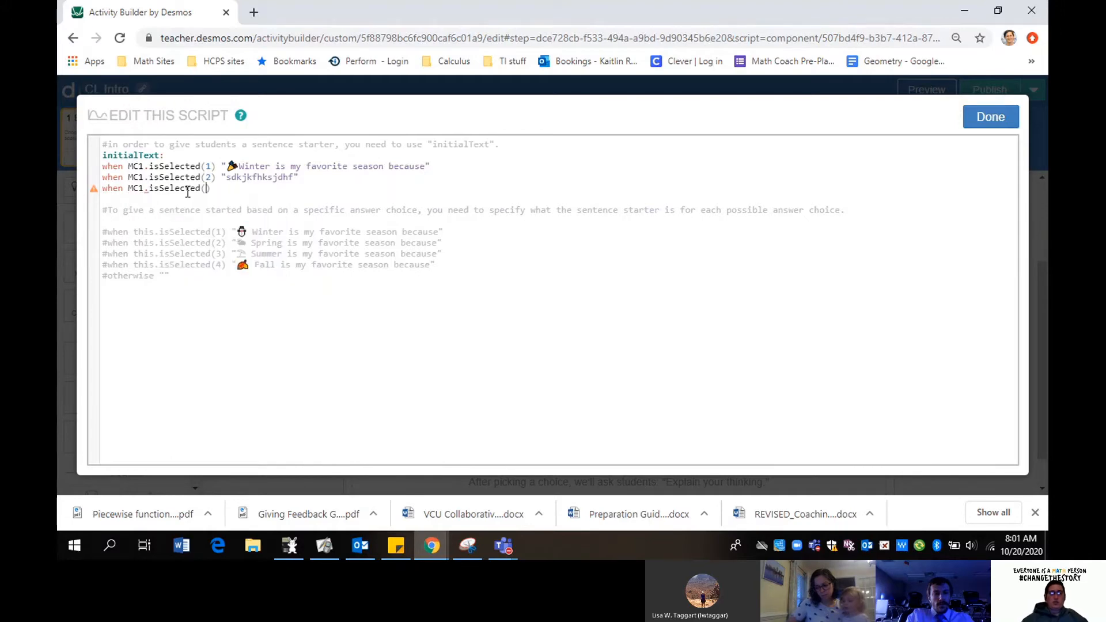
type("3)\"")
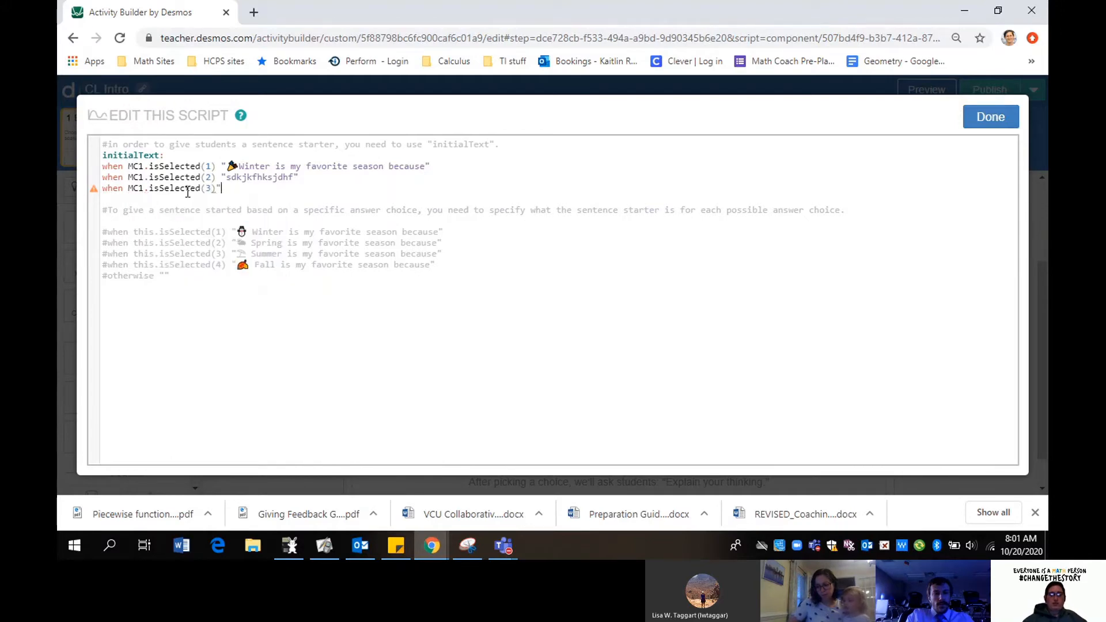
type("djfhksdjfh\"")
Step: Add a fourth line, when MC1.isSelected(4), with the placeholder text "dskjfhskdfh"
key("Return")
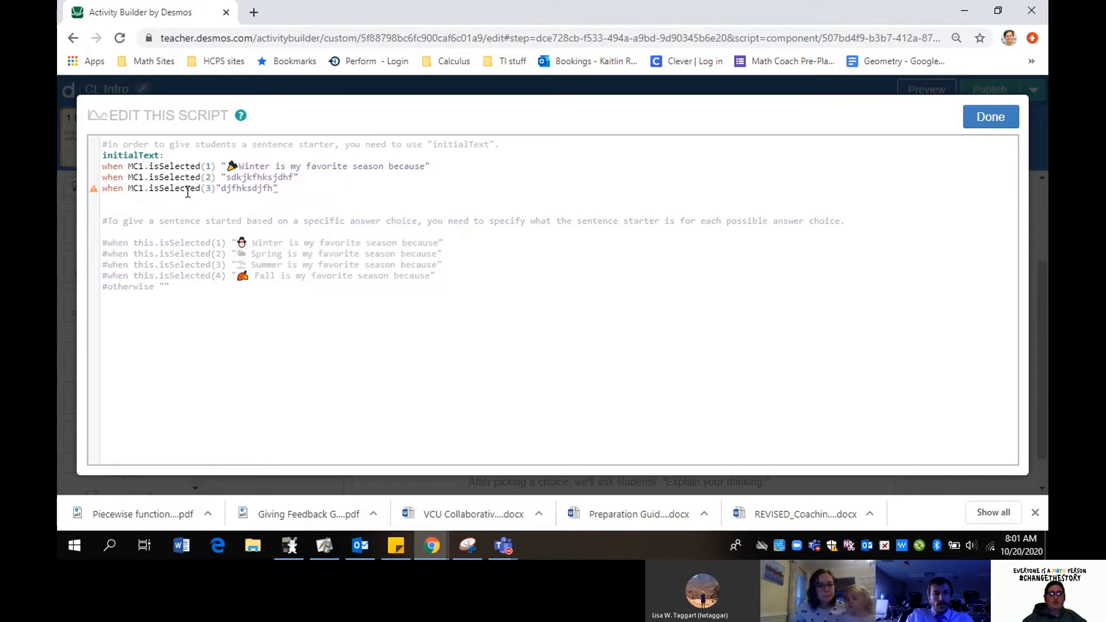
type("when ")
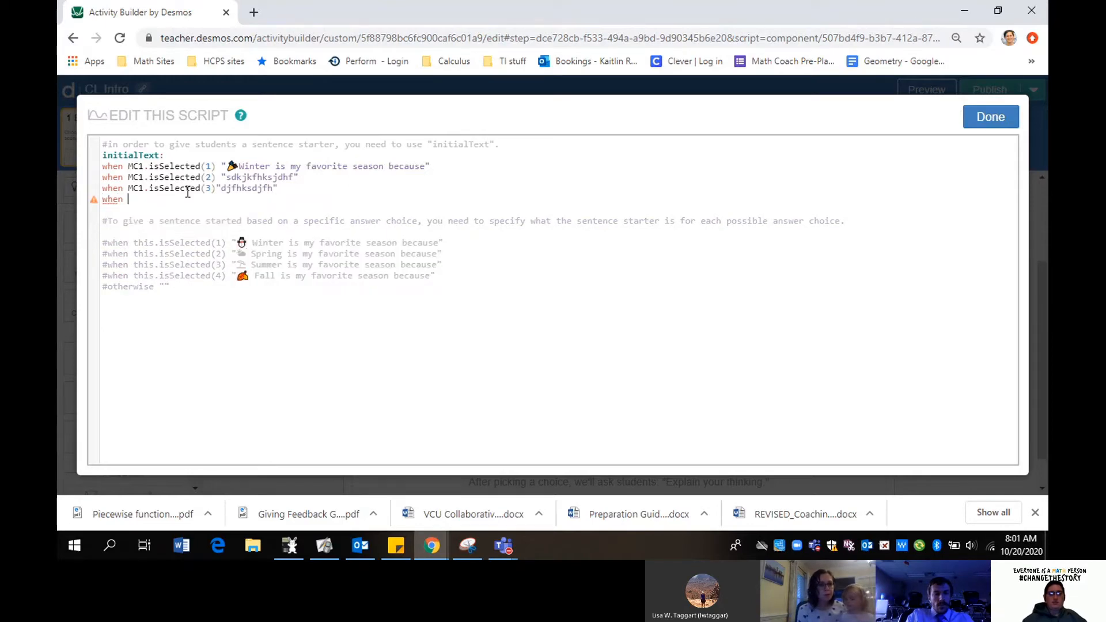
type("MC1.is")
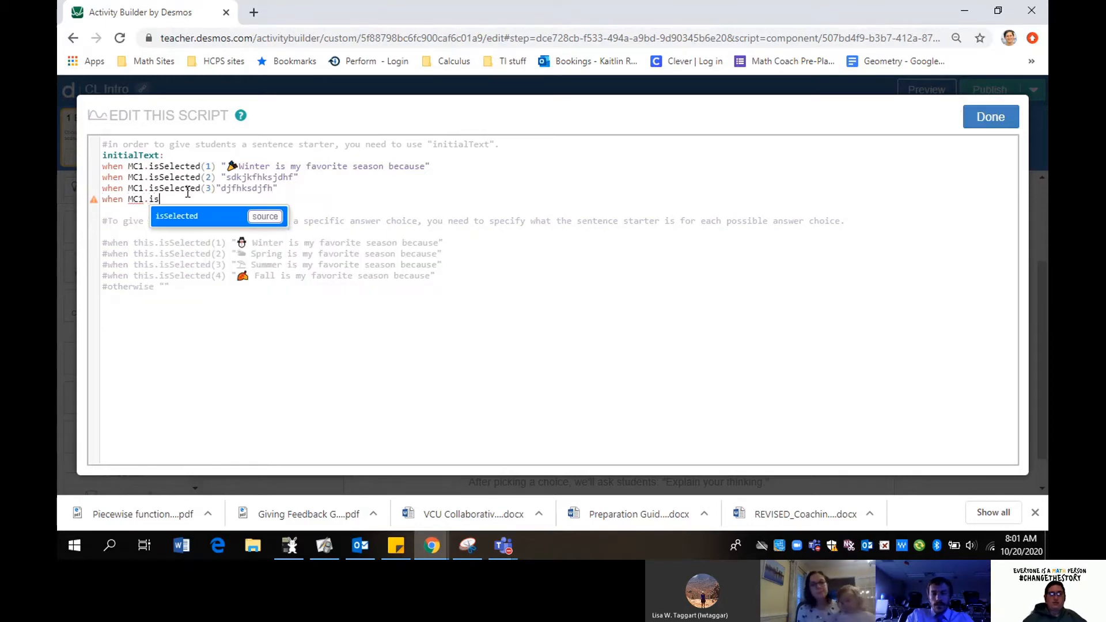
key("Return")
type("(4)")
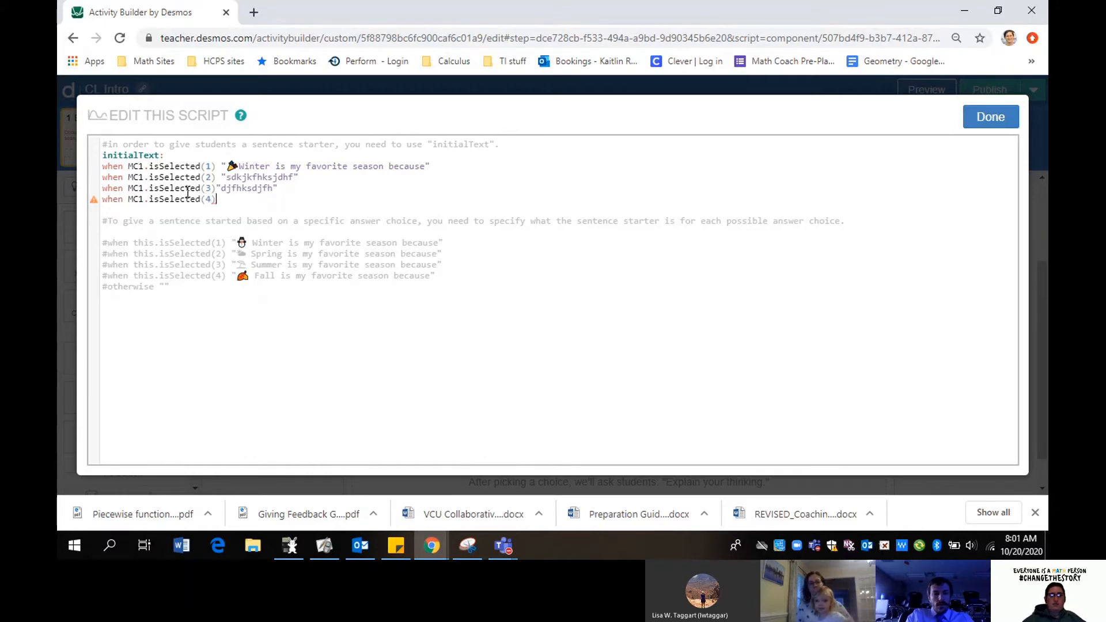
type("\"dskjfhskdfh\"")
Step: End the conditions with an otherwise line containing an empty string
key("Return")
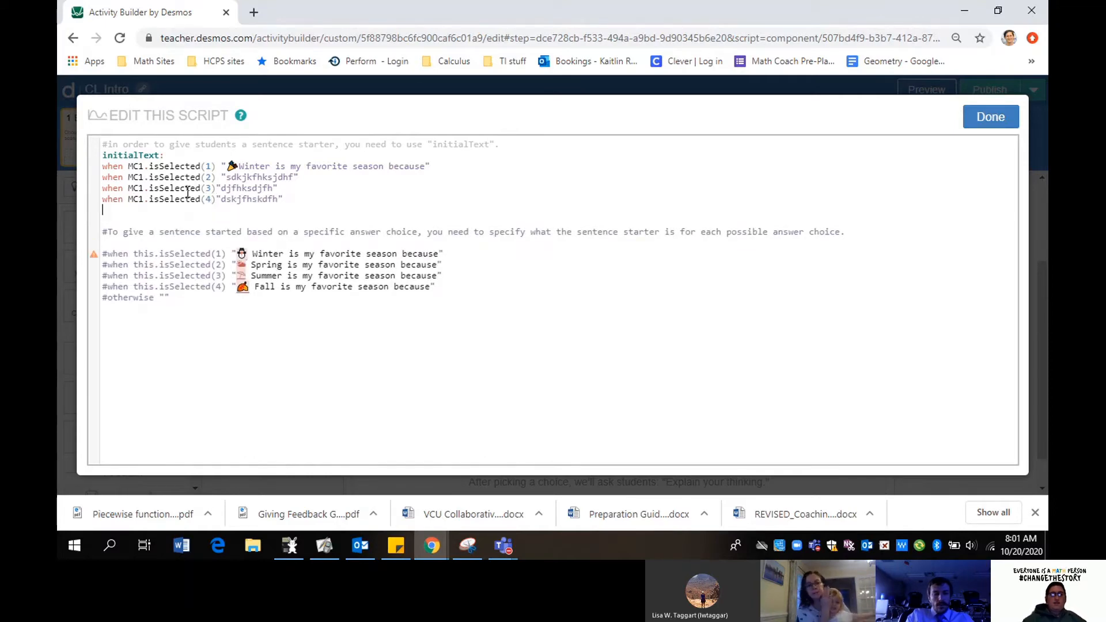
type("othersie")
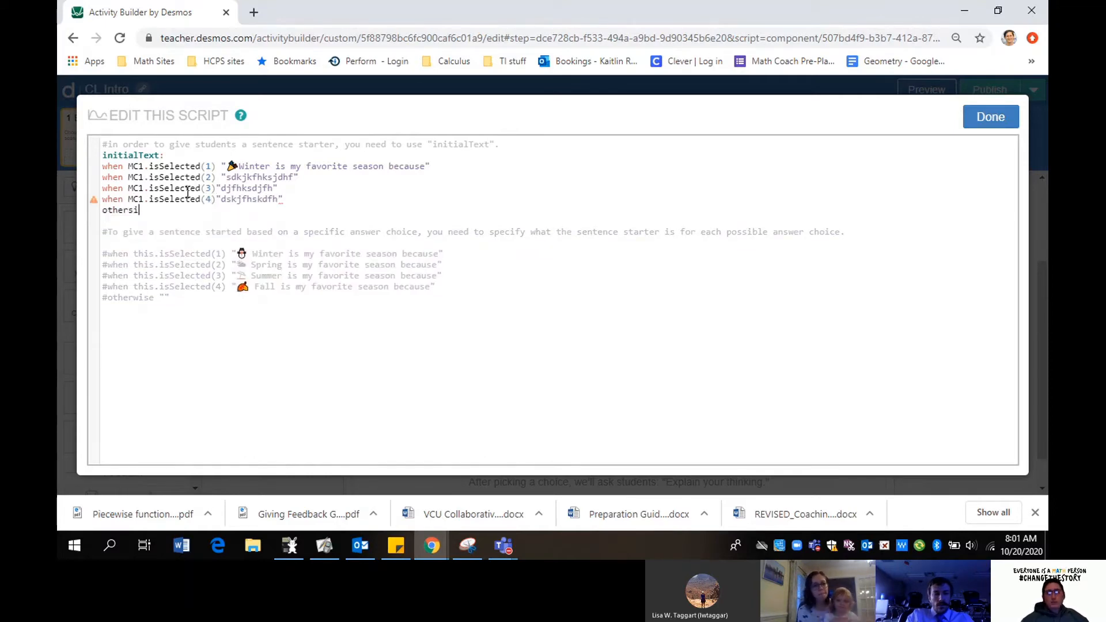
key("BackSpace")
key("BackSpace")
type("wise")
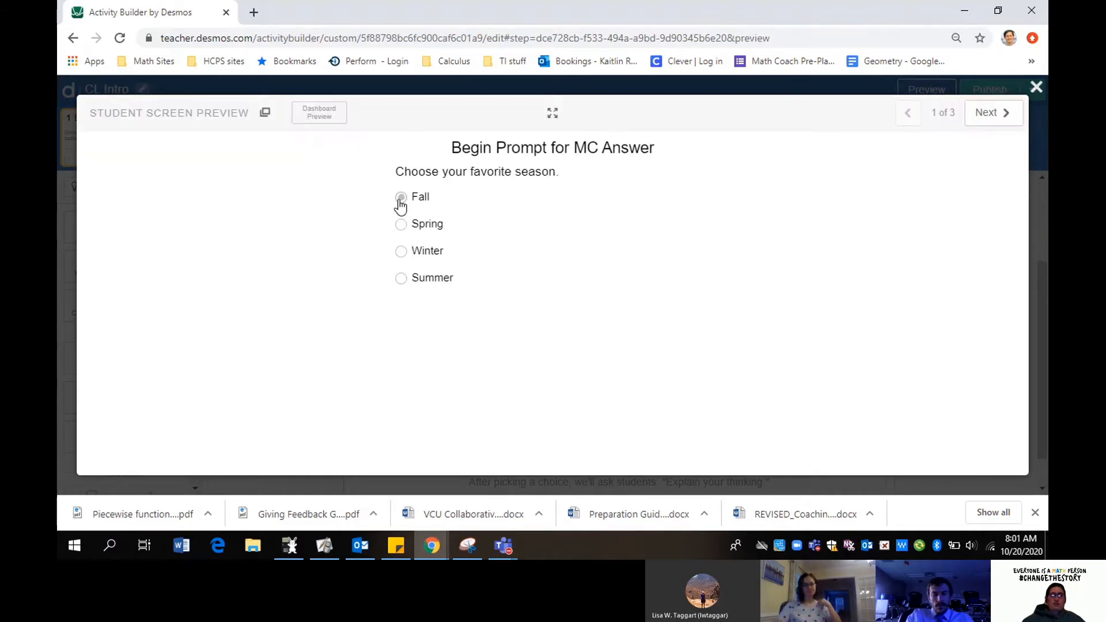
Step: Choose Fall in the student preview to check its sentence starter, and close the preview
left_click(401, 197)
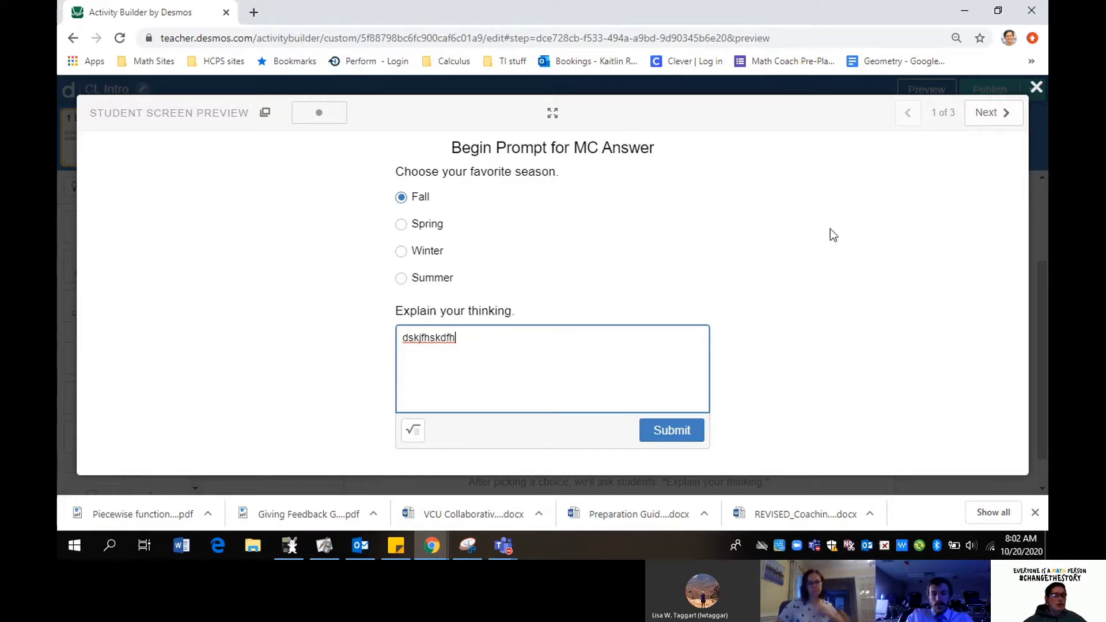
left_click(1036, 87)
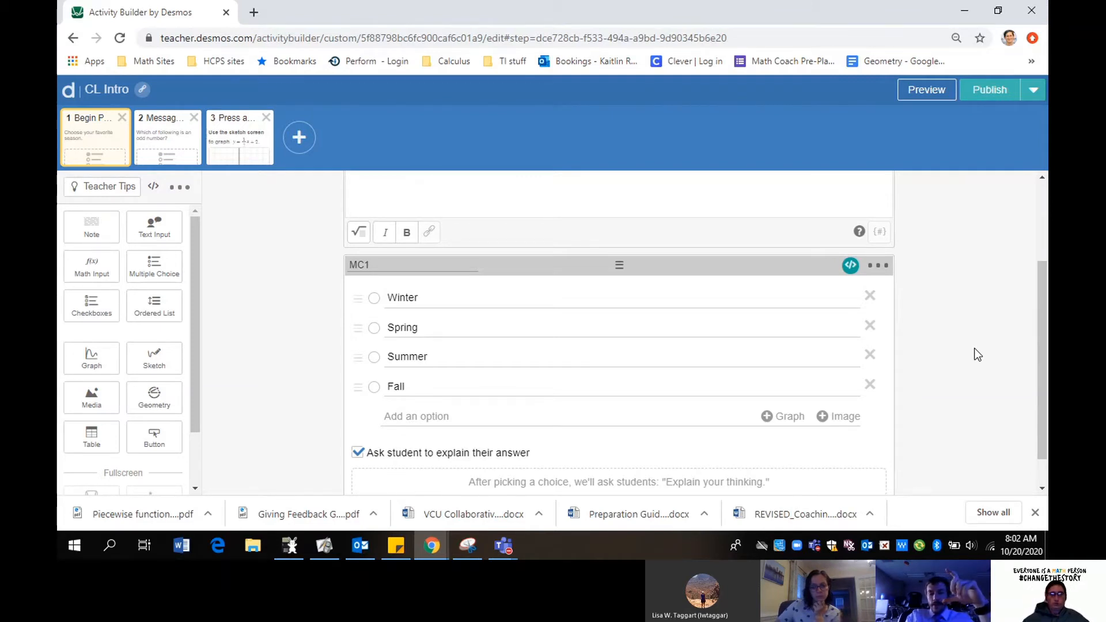
Step: Reopen MC1's script and put the Winter sentence starter on its own line between its quotation marks
left_click(857, 270)
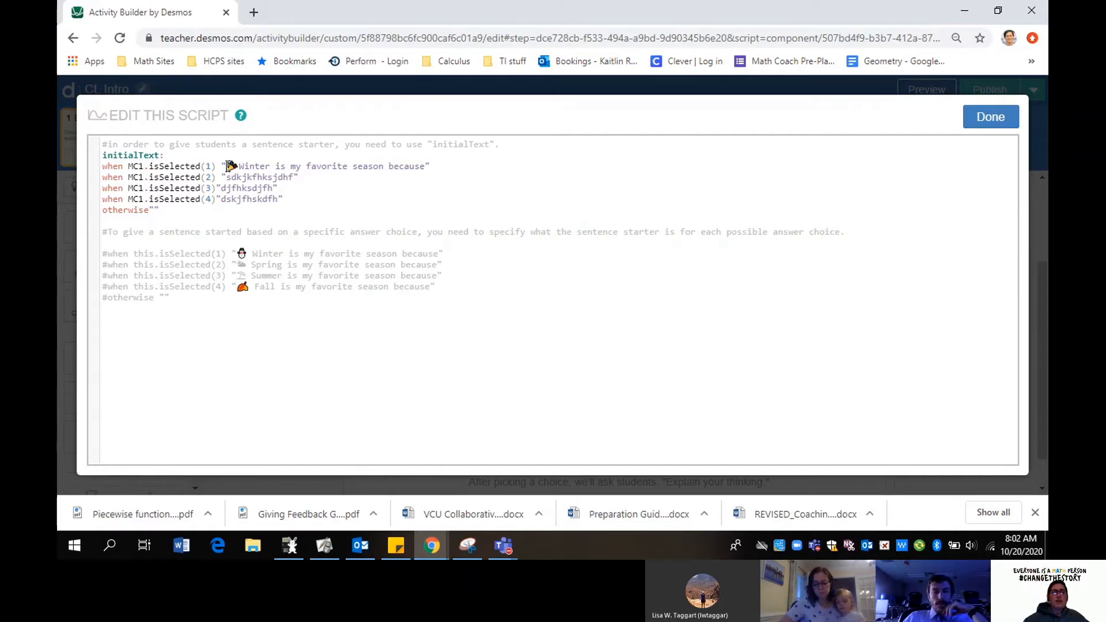
left_click(227, 167)
key("Return")
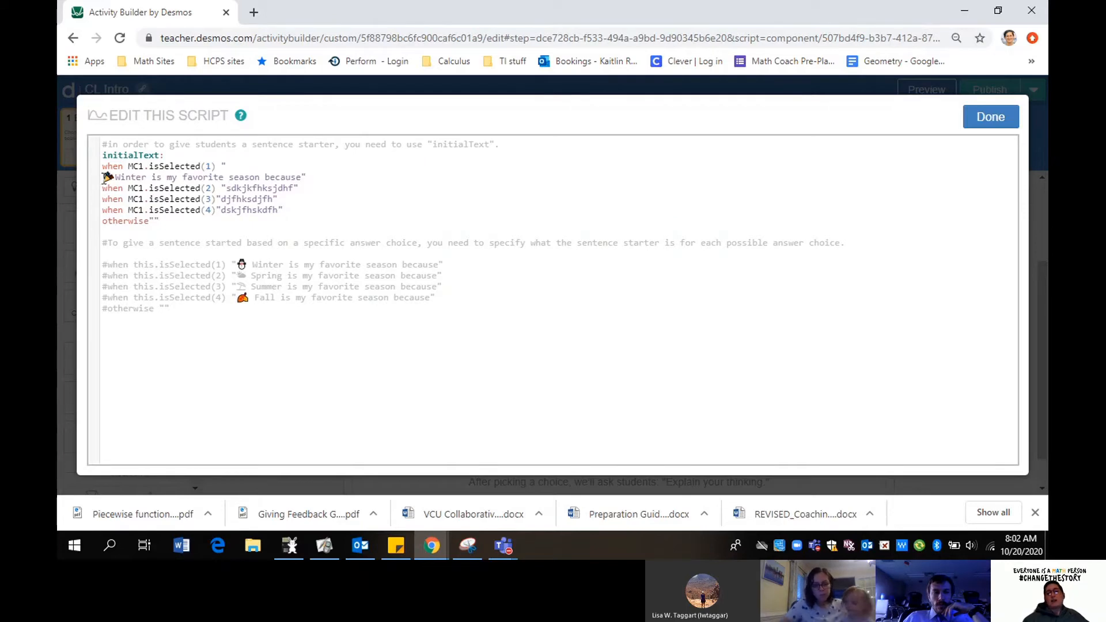
left_click(300, 177)
key("Return")
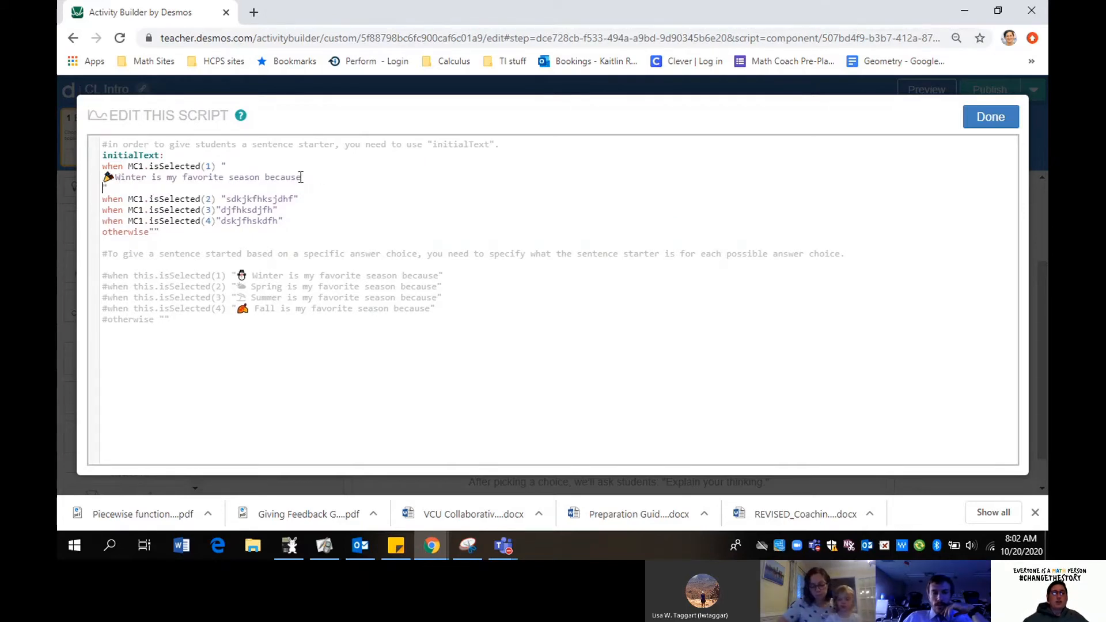
Step: Add "Another reason winter is my fave...." after a blank line in the Winter text and finish editing the script
key("Return")
type("Antohe")
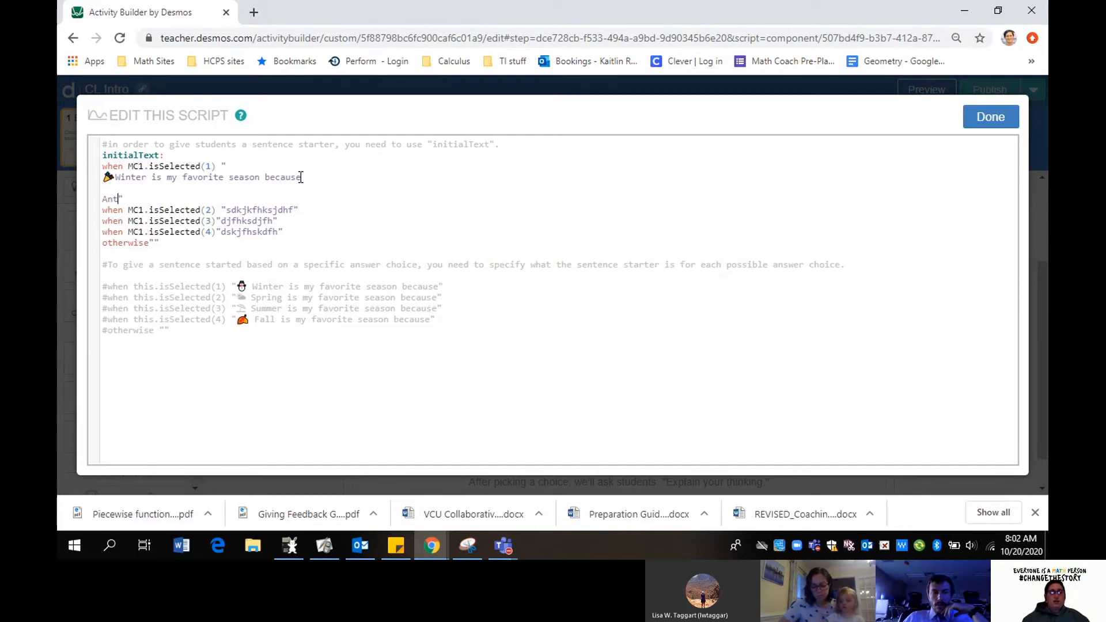
key("BackSpace")
key("BackSpace")
key("BackSpace")
key("BackSpace")
type("other re")
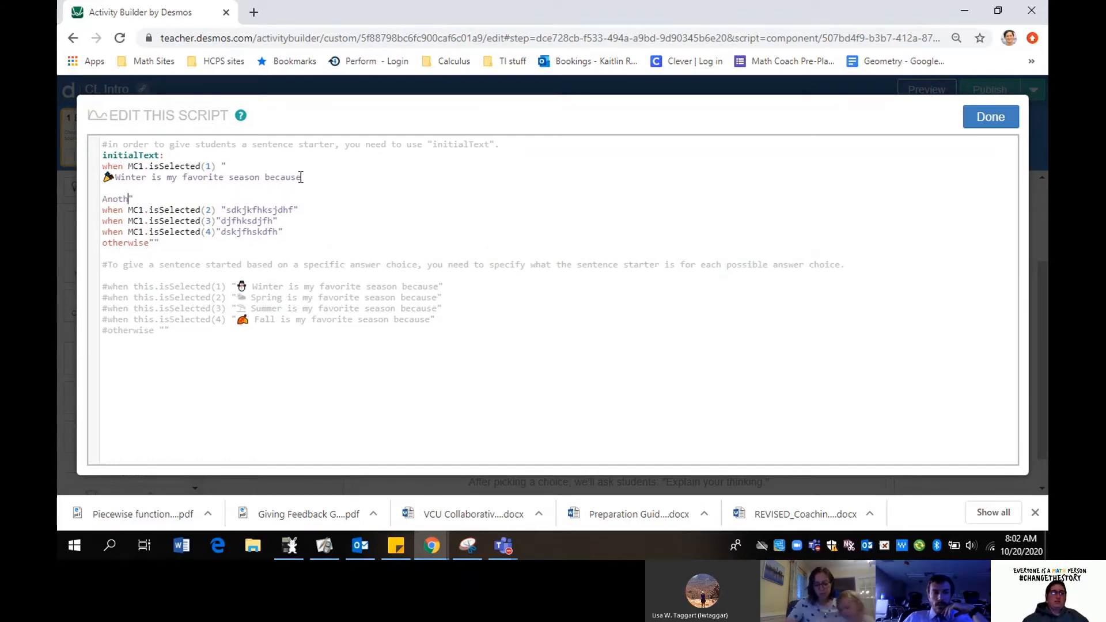
type("ason wind")
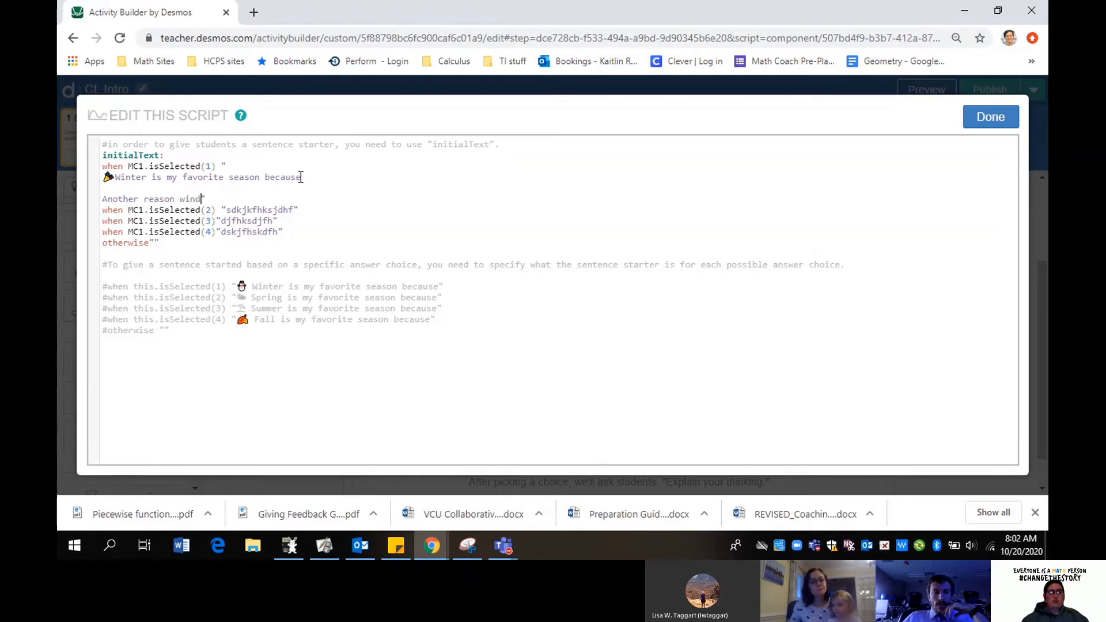
type("e")
key("BackSpace")
key("BackSpace")
type("ter is my f")
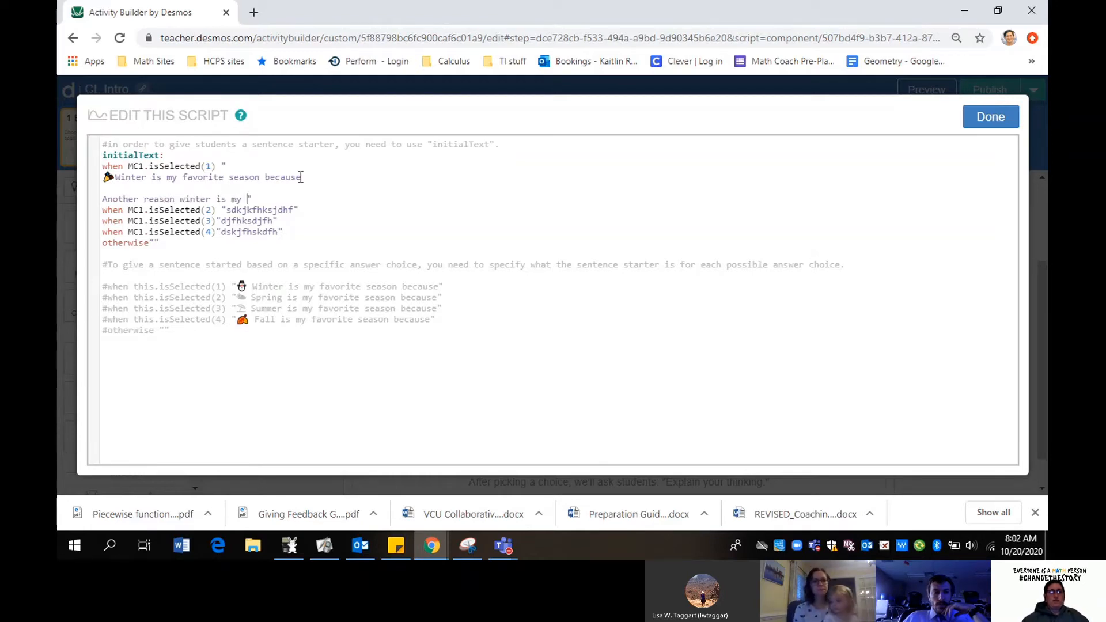
type("ave....")
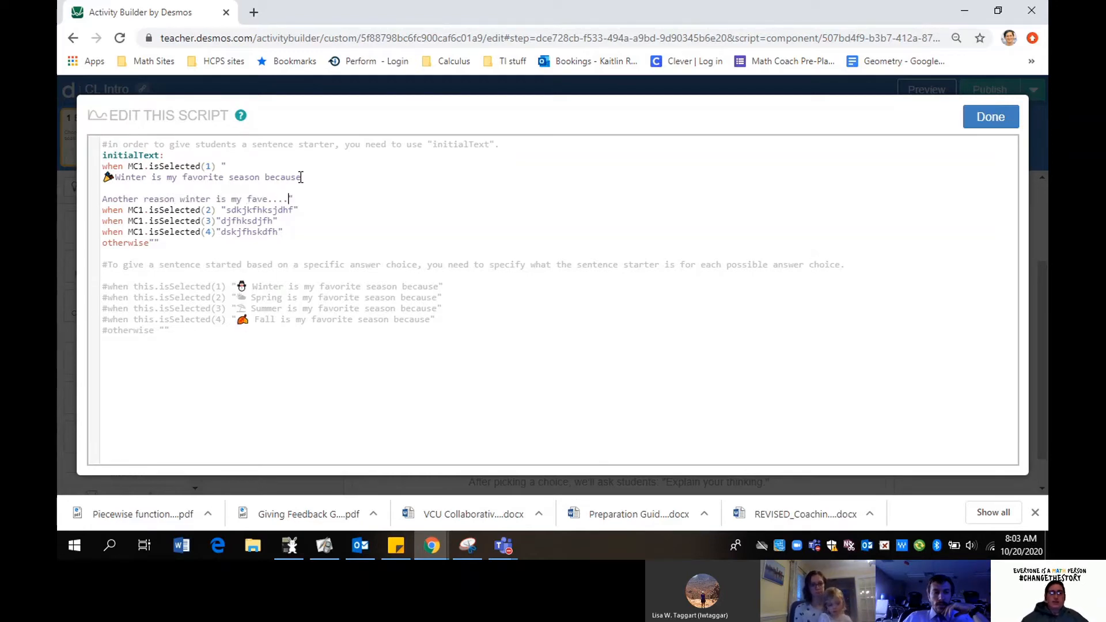
left_click(982, 117)
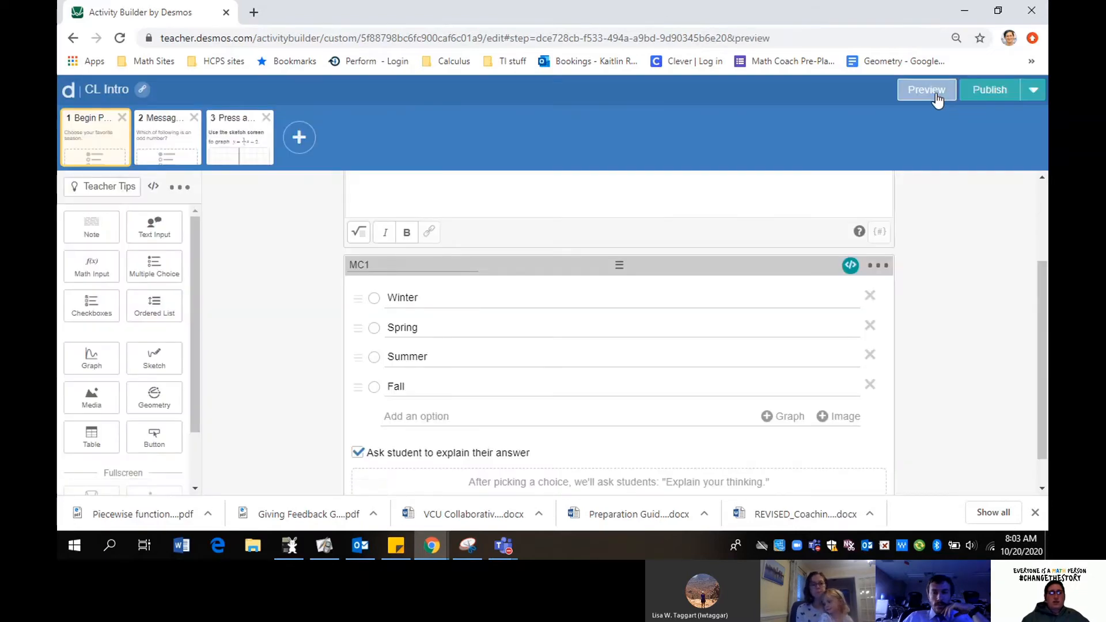
Step: Preview the student screen with Winter chosen to check its two sentence starters, and close the preview
left_click(936, 95)
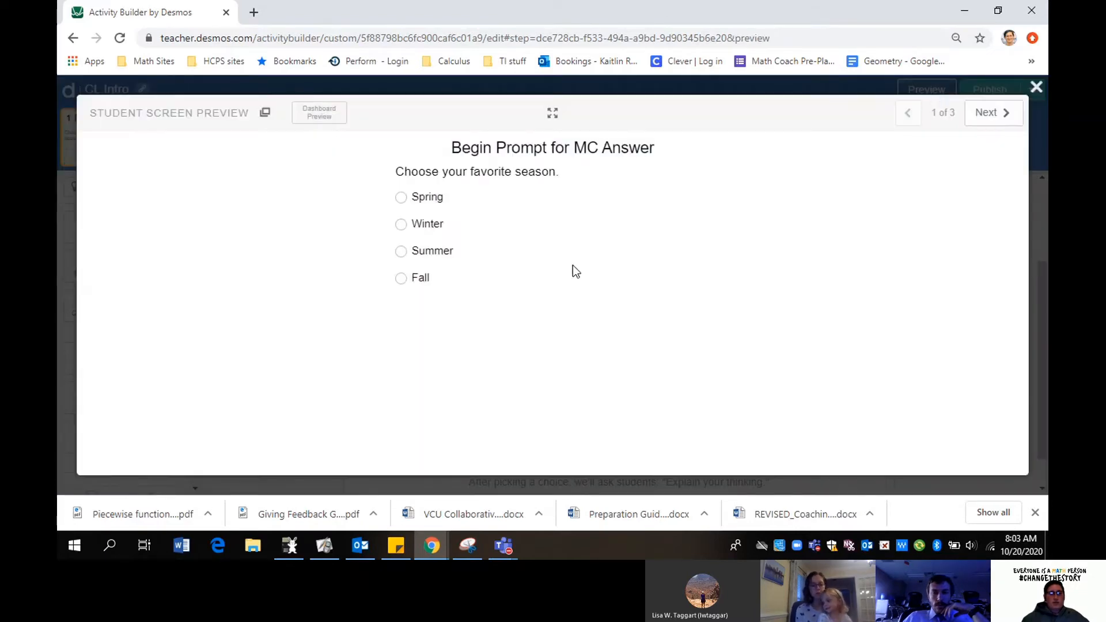
left_click(402, 226)
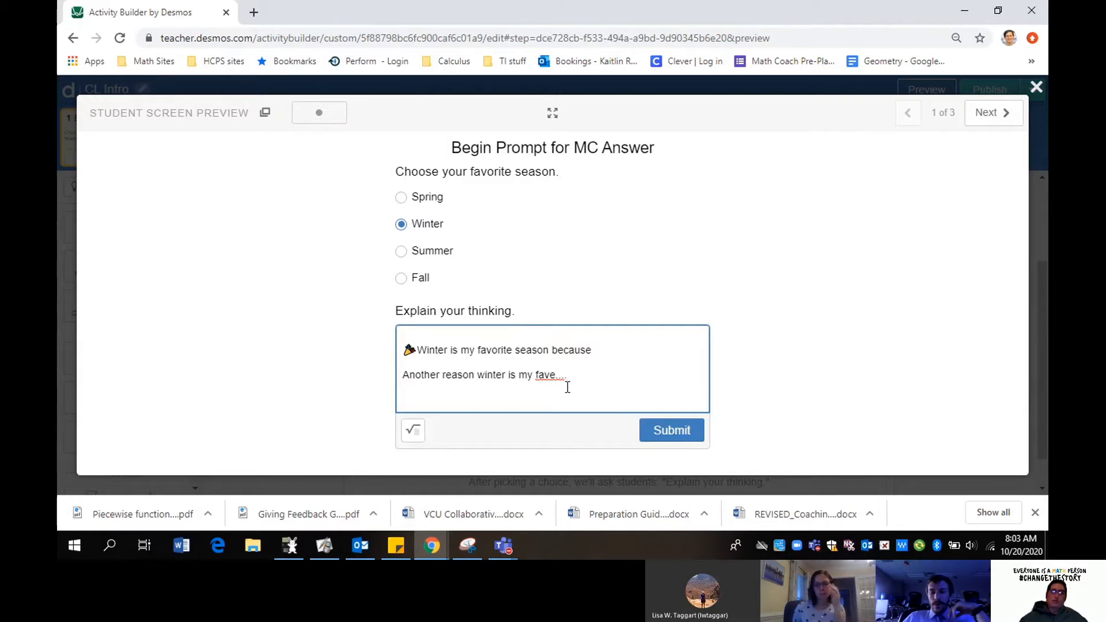
left_click(1036, 87)
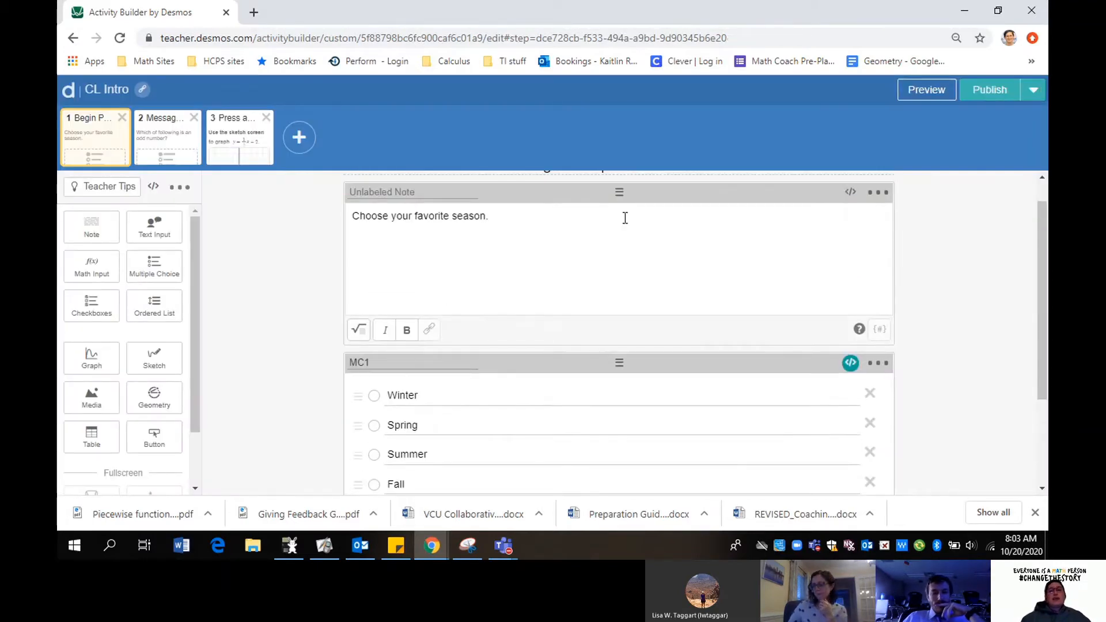
Step: Preview the student screen again with Summer chosen to check the text in its explanation box, and close it
left_click(923, 90)
left_click(401, 225)
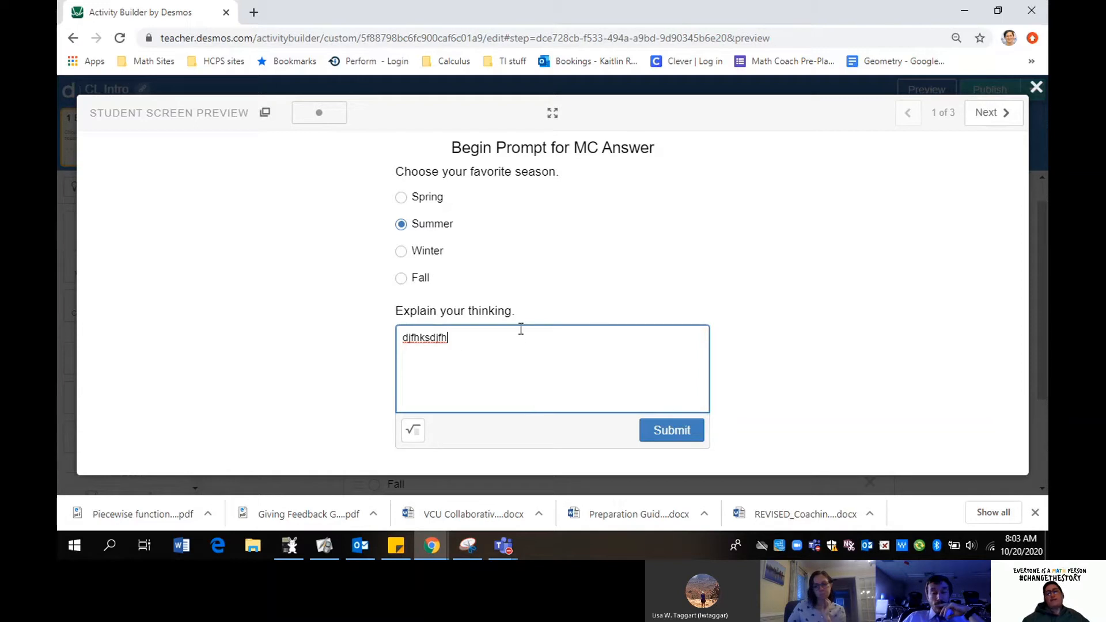
left_click(1036, 87)
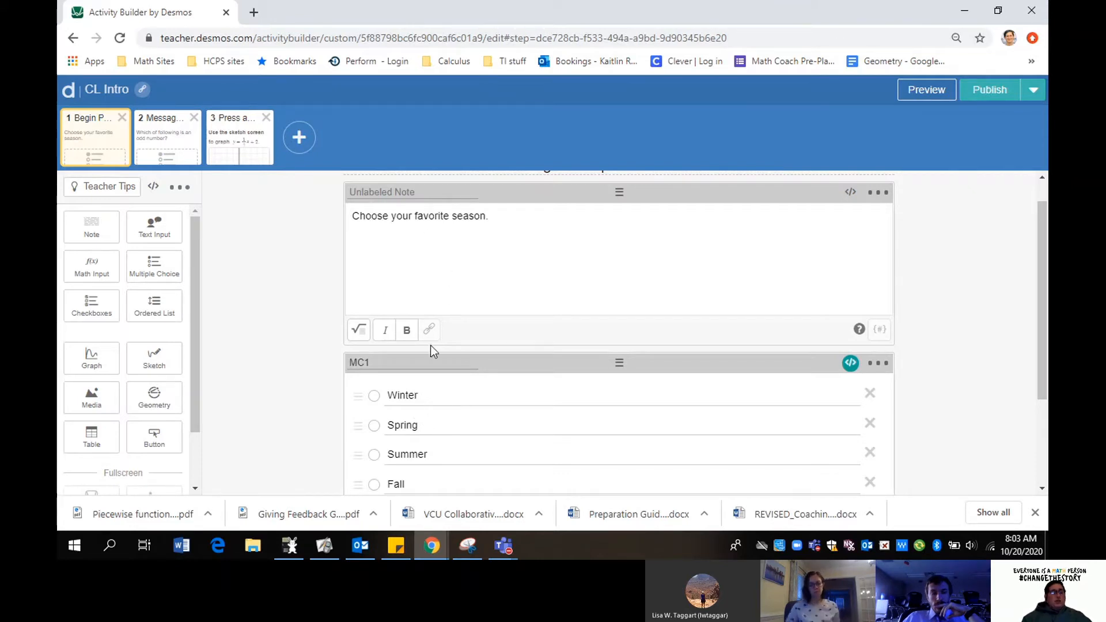
Step: Duplicate the favorite season question screen and delete the entire script of MC1 on the copy
left_click(177, 189)
left_click(161, 212)
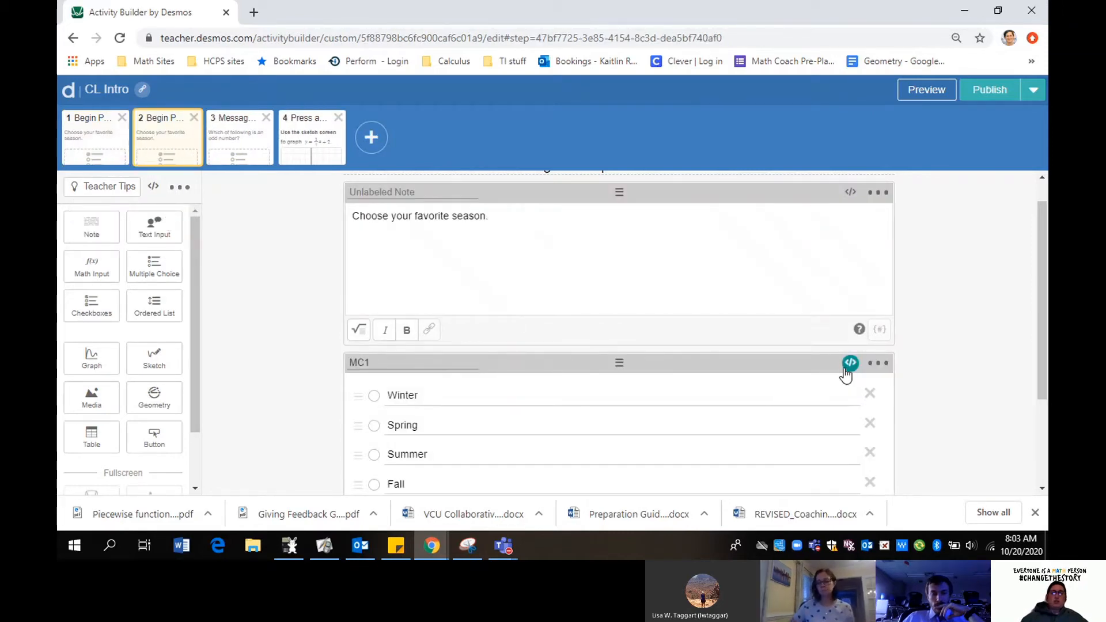
left_click(850, 363)
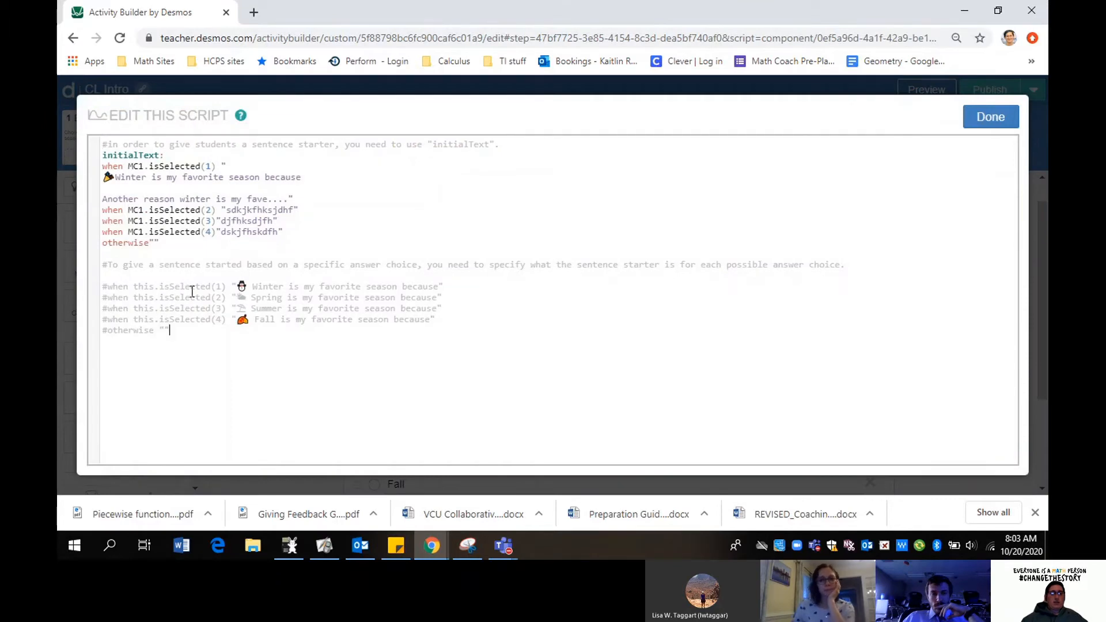
left_click_drag(190, 340, 70, 129)
key("BackSpace")
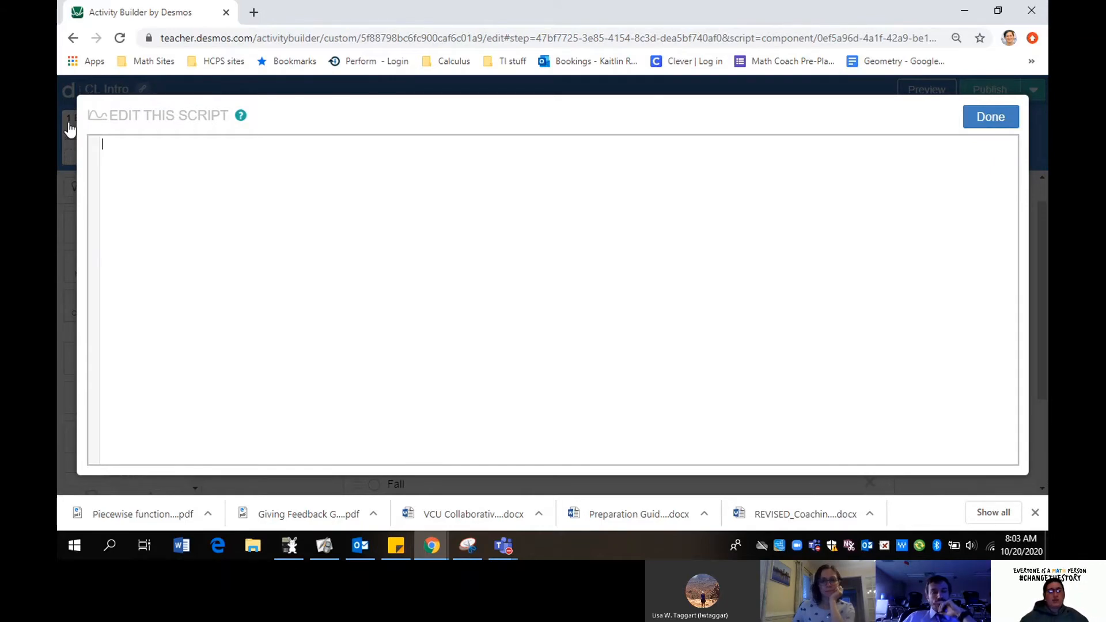
Step: Script the copied MC1 with explainPrompt set to "Why was this your favorite season?" and finish editing the script
type("e")
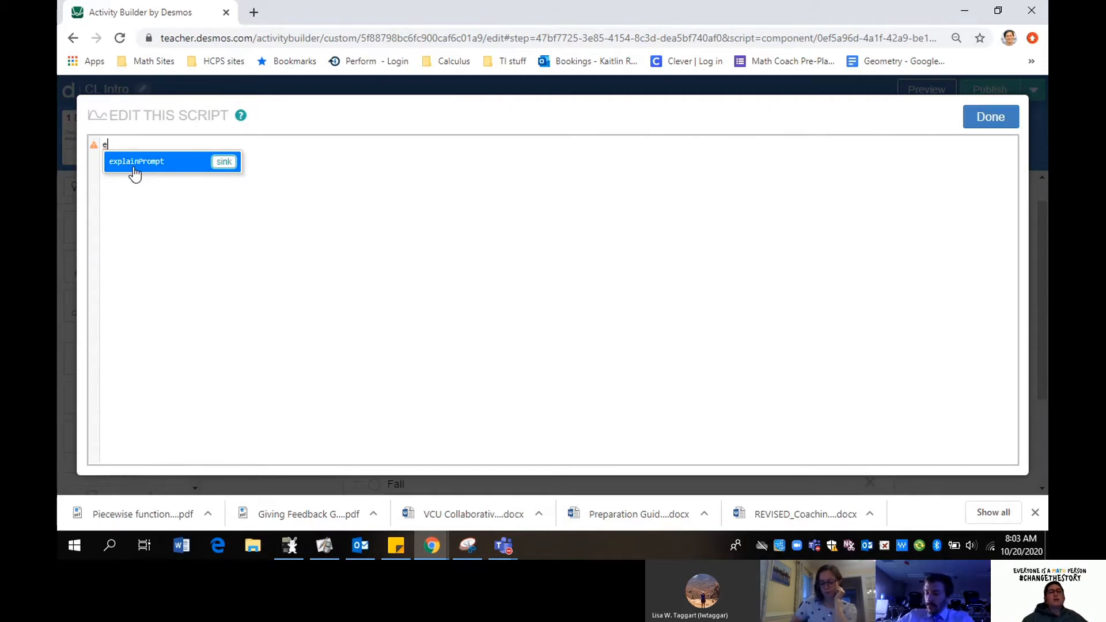
left_click(133, 166)
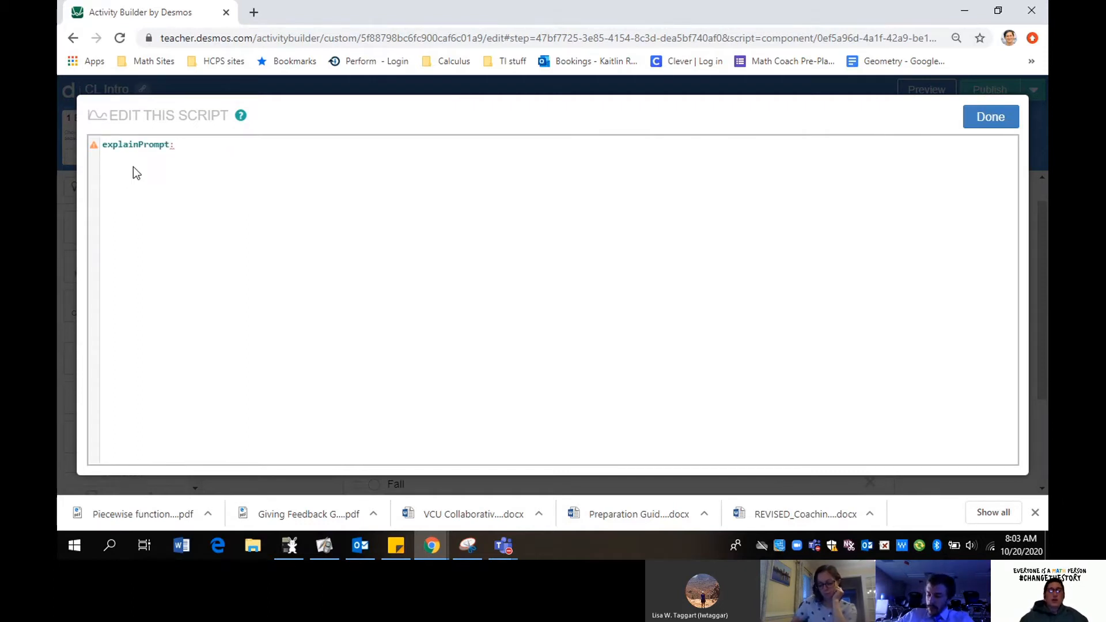
type("\"Why")
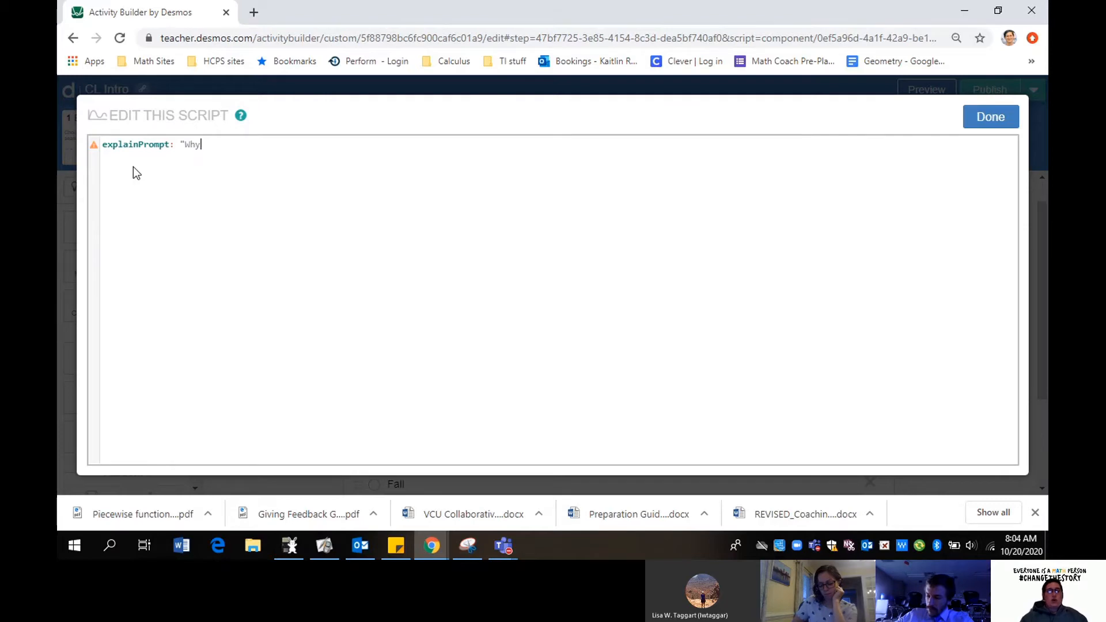
type(" was this your")
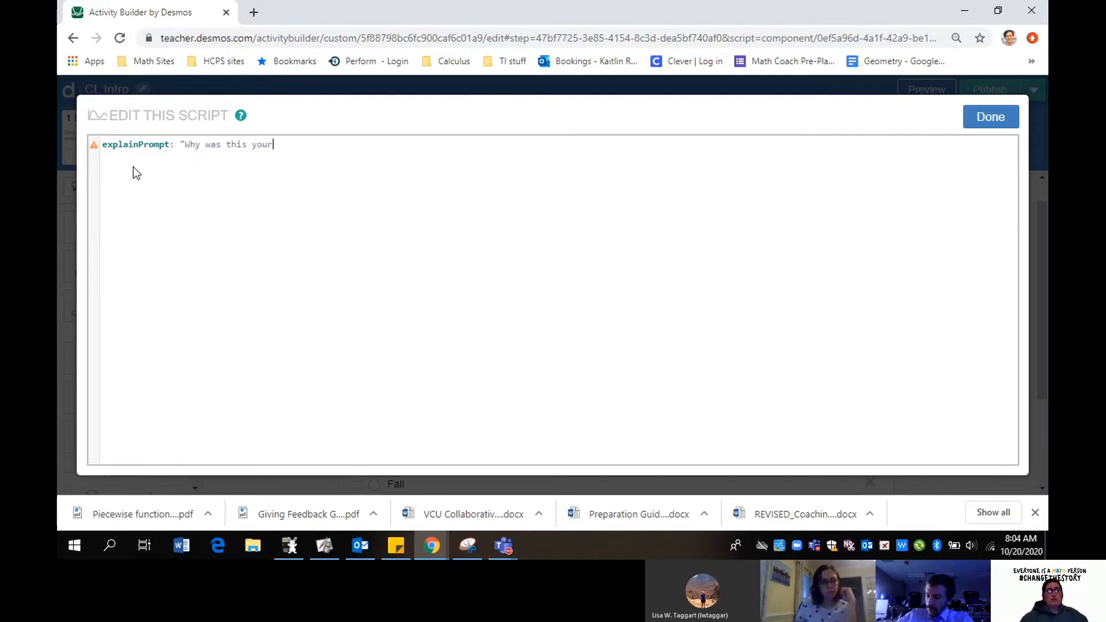
type(" favorite")
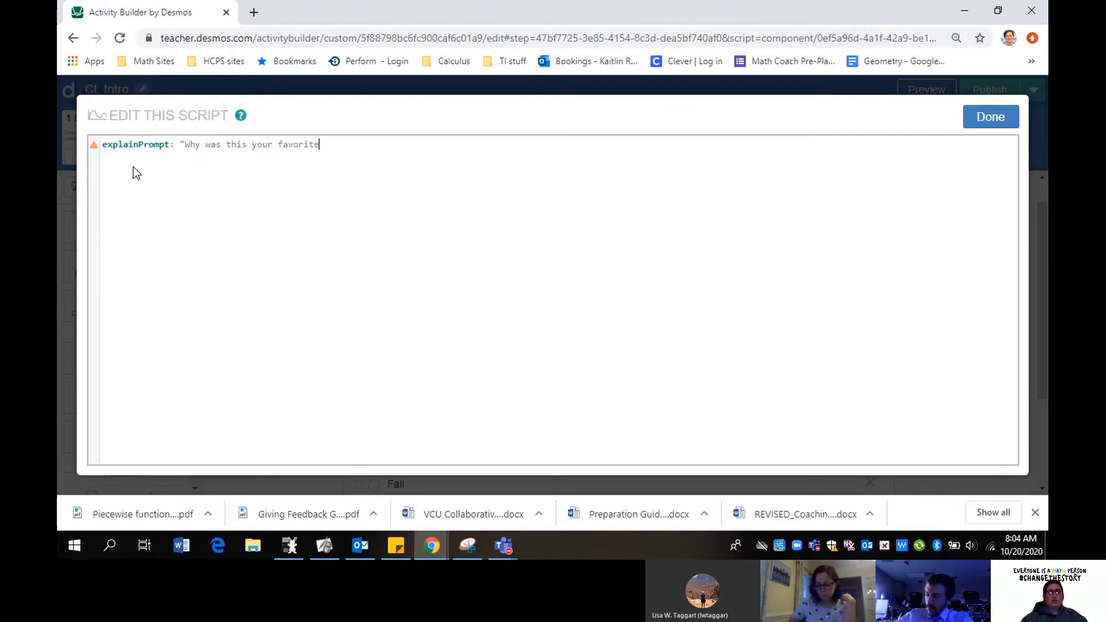
type(" season?\"")
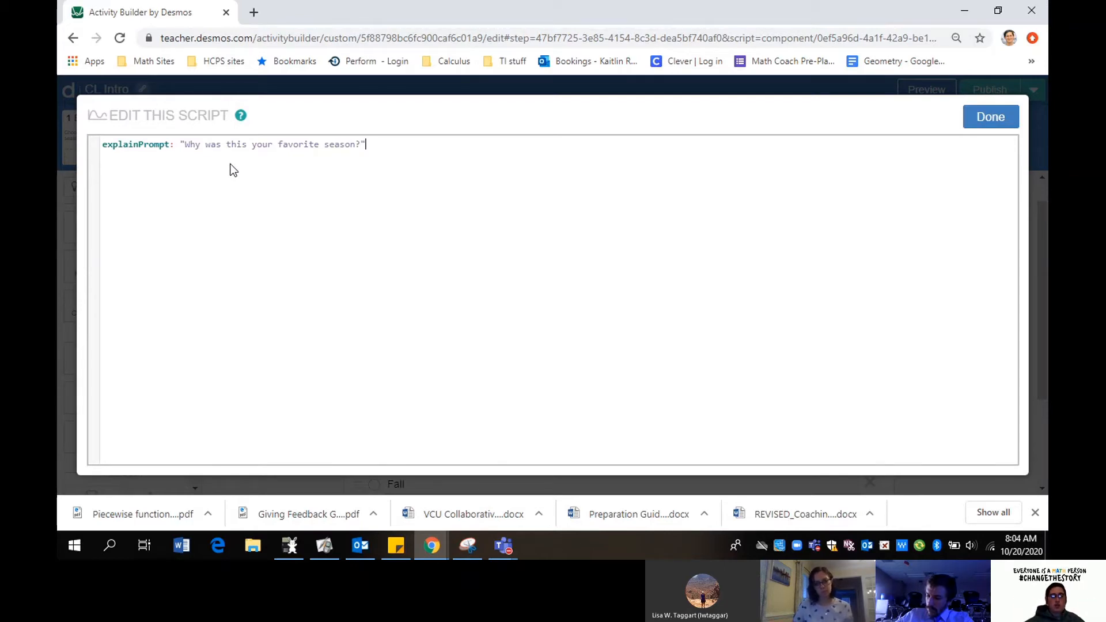
left_click(981, 118)
Step: Preview the duplicated student screen with Summer chosen to check its explain prompt, and close the preview
left_click(933, 92)
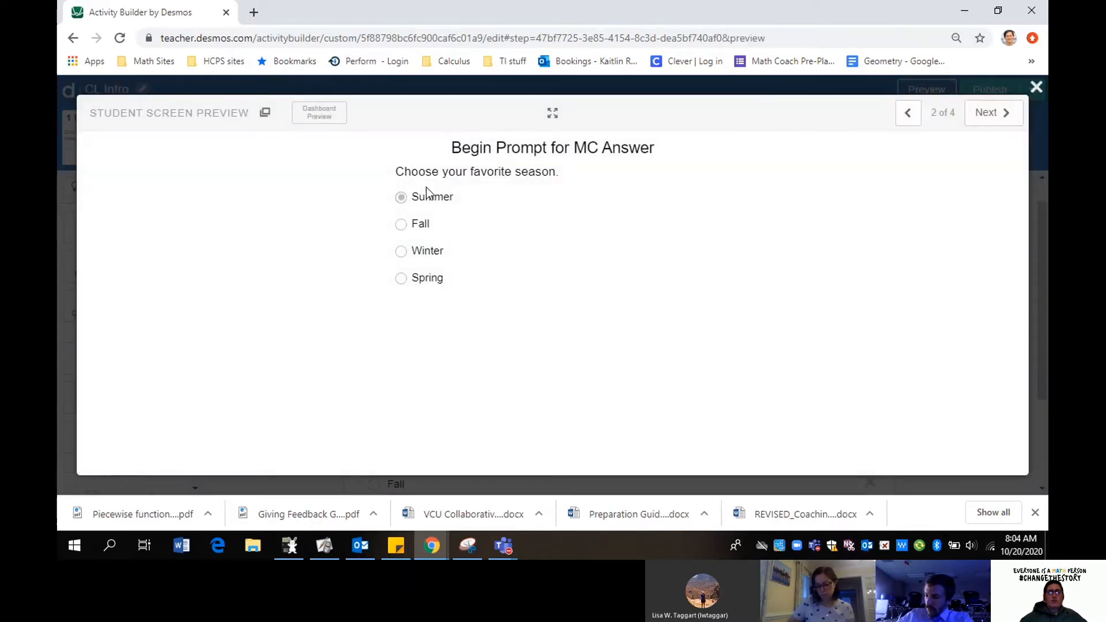
left_click(402, 198)
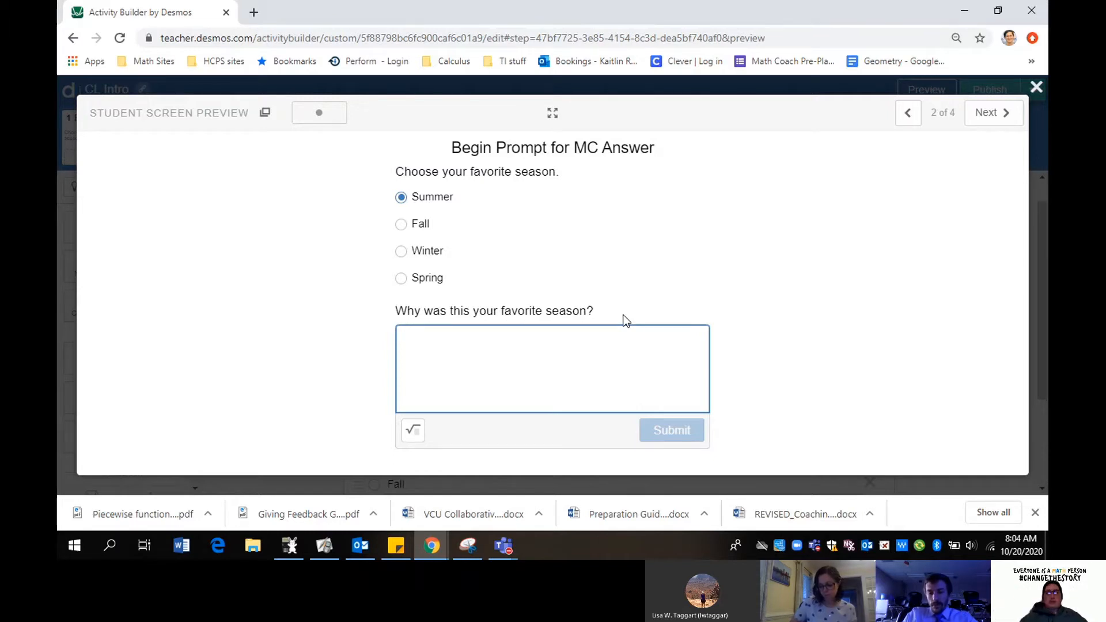
left_click(1036, 88)
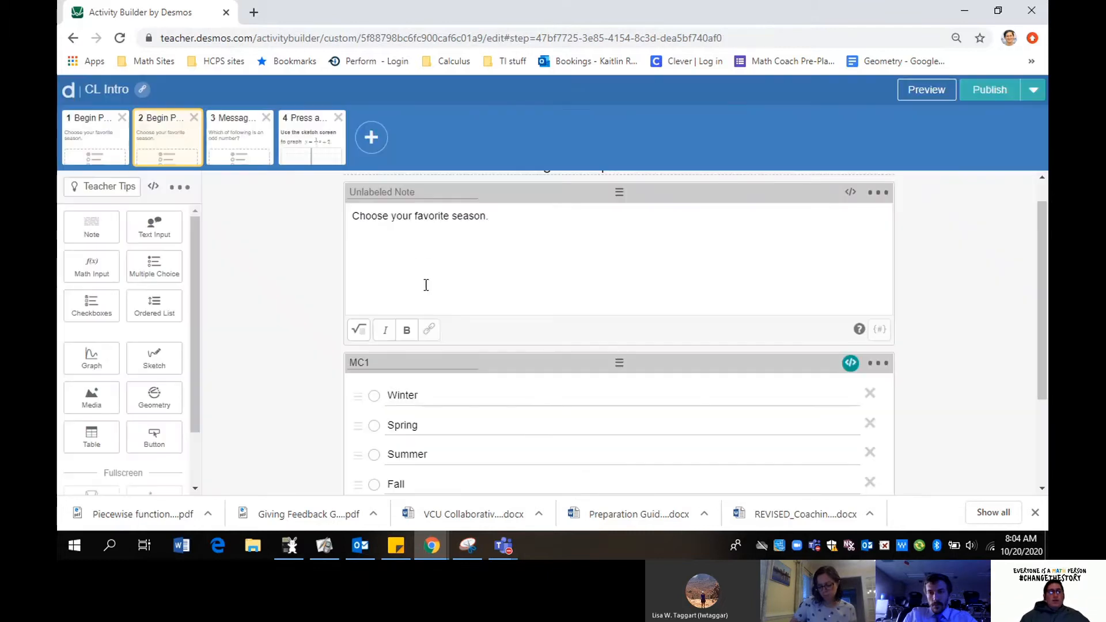
Step: Open the odd number question screen, then submit answer 2 on its finished version in the CL Intro 10.19 and 10.20 dashboard and minimize that window
left_click(240, 133)
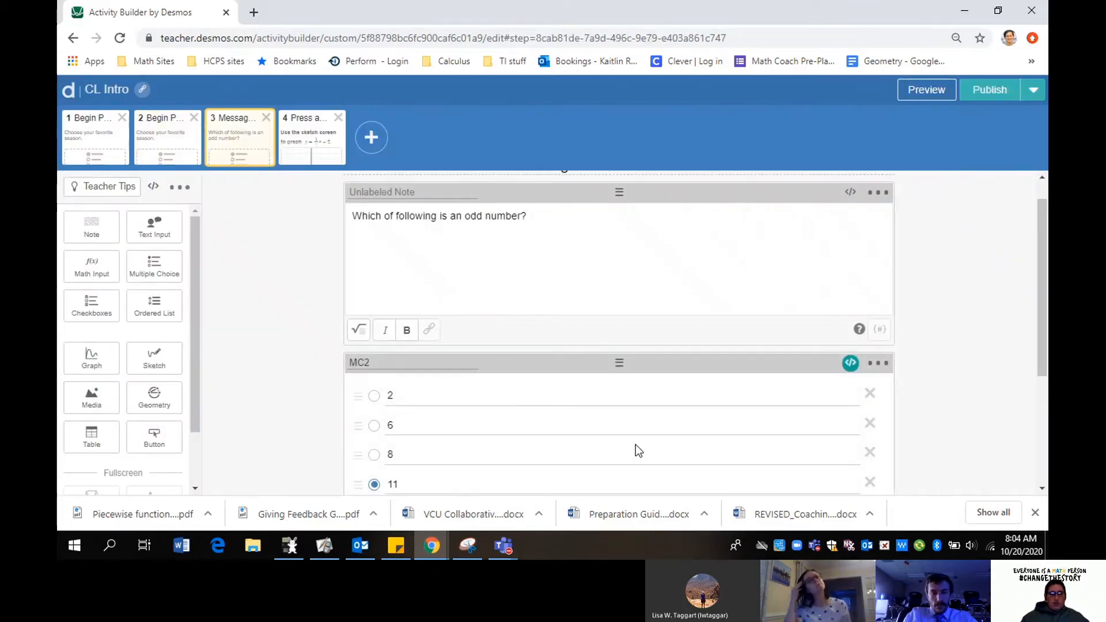
mouse_move(440, 549)
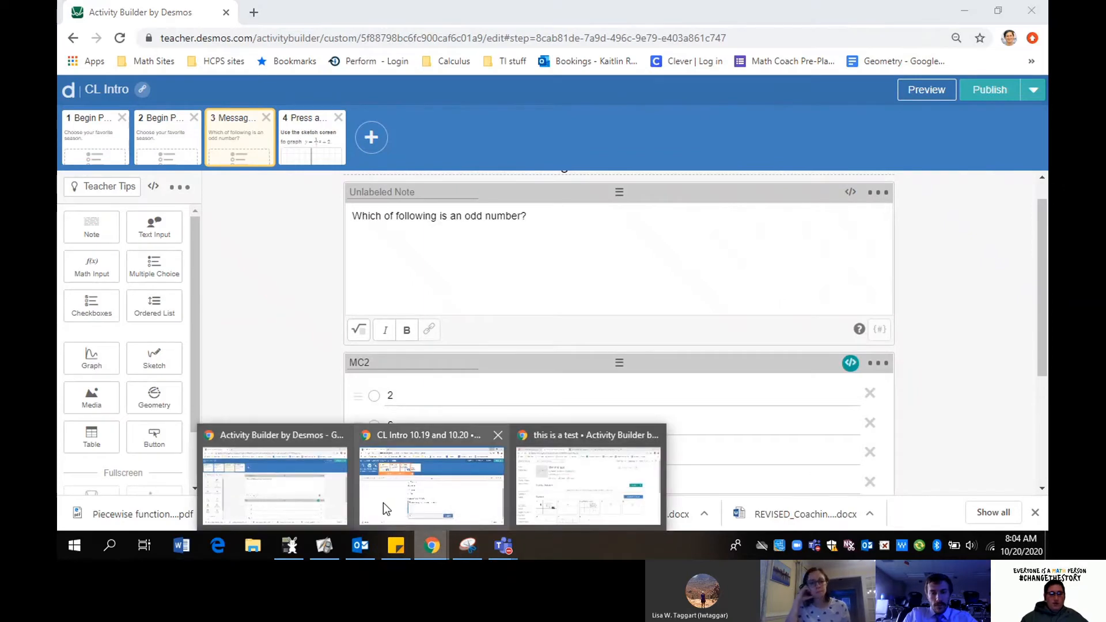
left_click(382, 503)
left_click(296, 148)
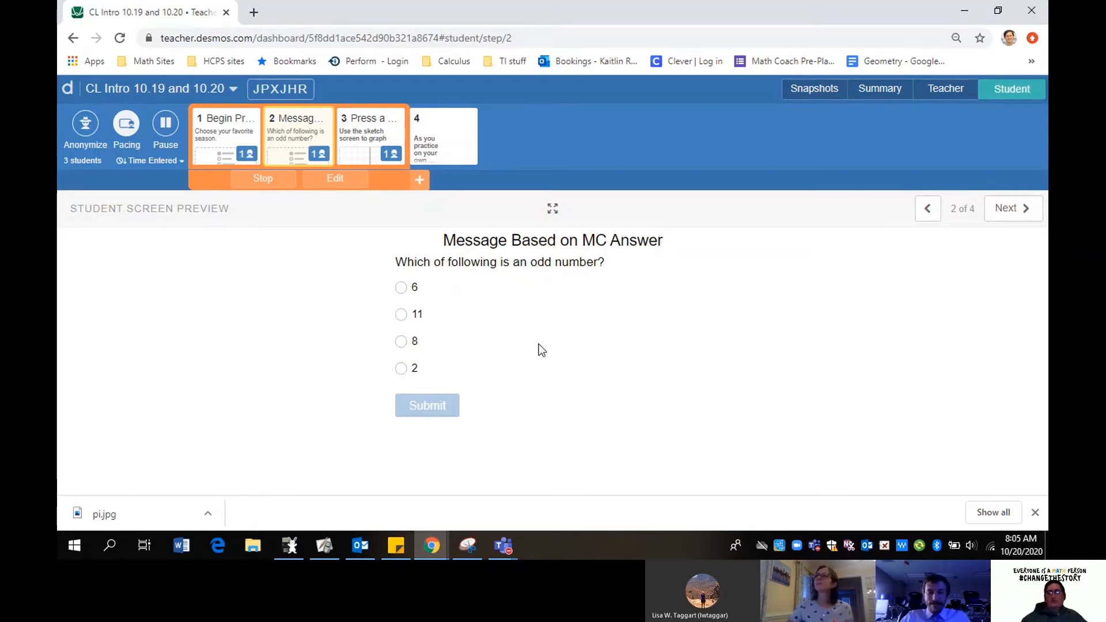
left_click(401, 369)
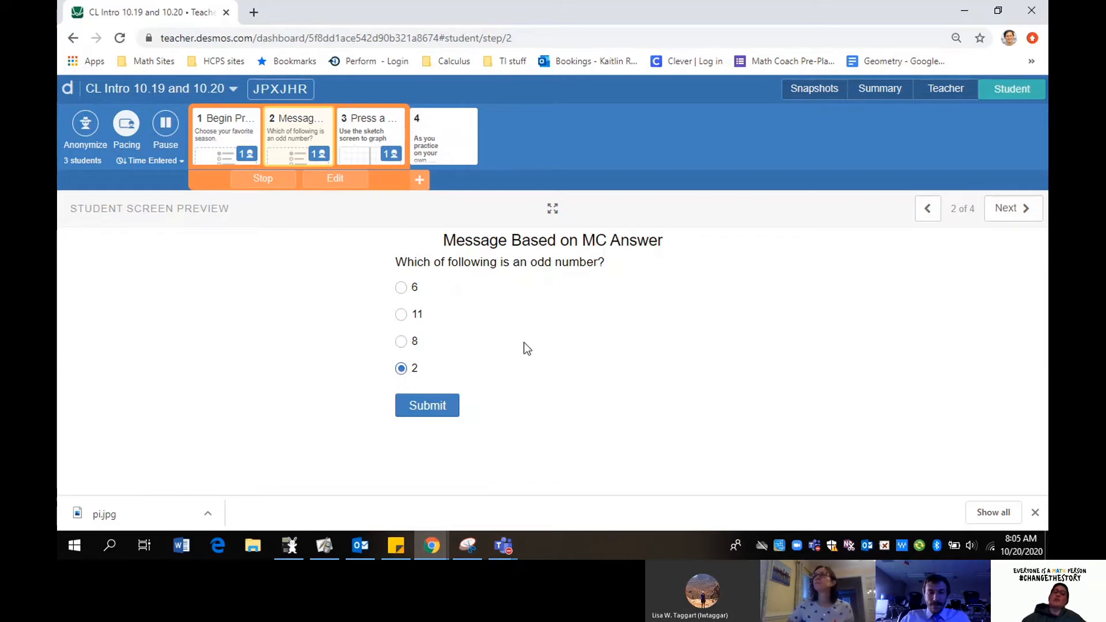
left_click(431, 413)
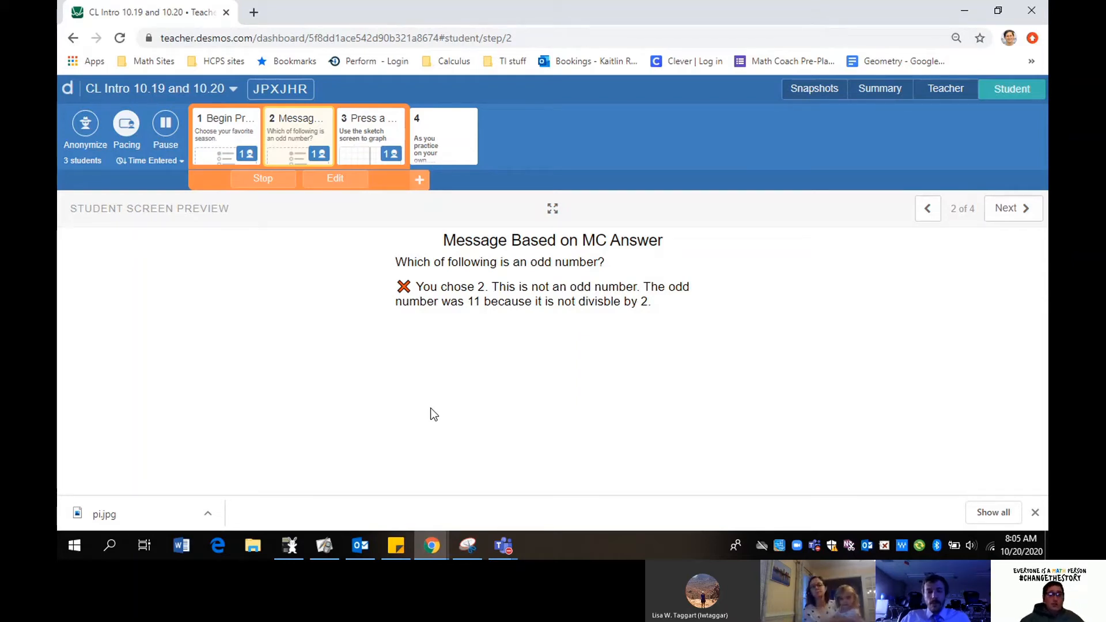
left_click(962, 19)
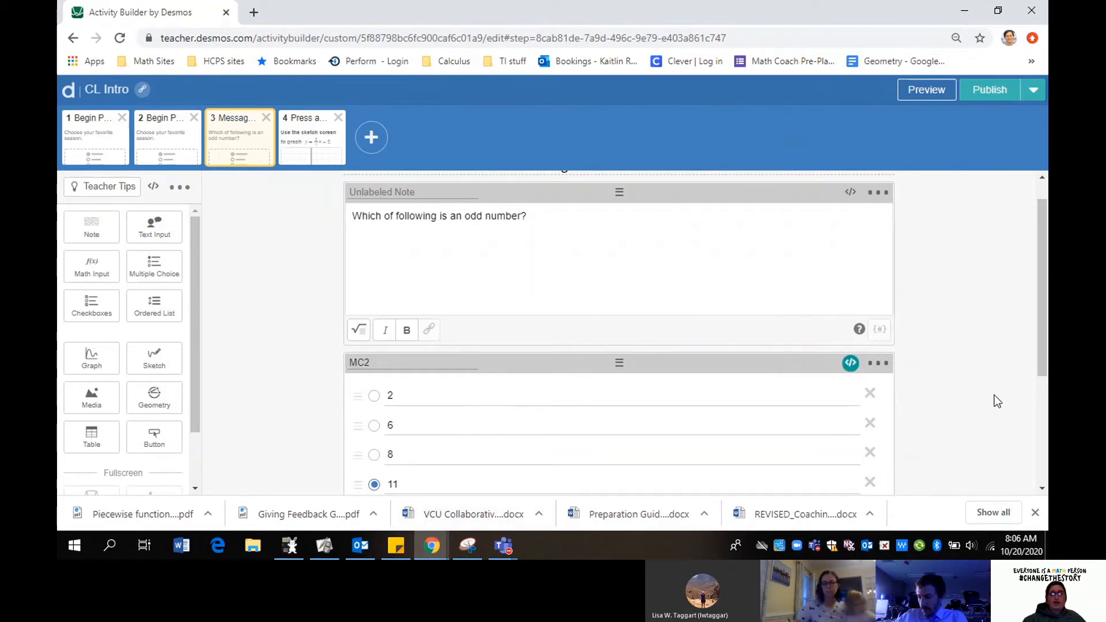
Step: Review the components of the odd number question screen and read the commented code in MC2's script
scroll(996, 401, "down", 2)
scroll(996, 401, "down", 2)
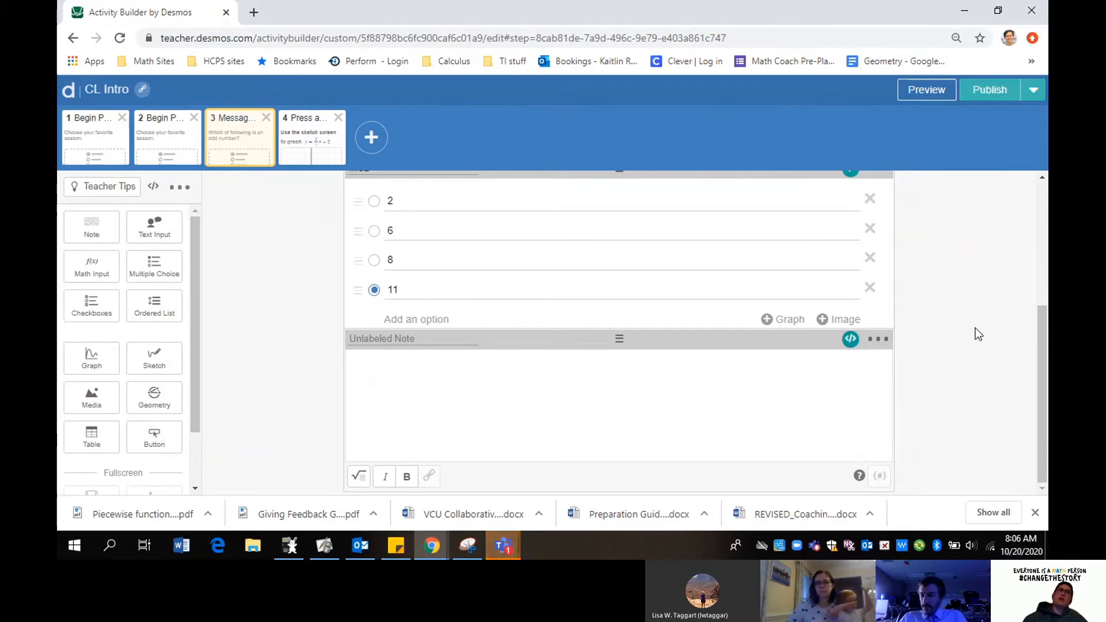
scroll(976, 328, "up", 4)
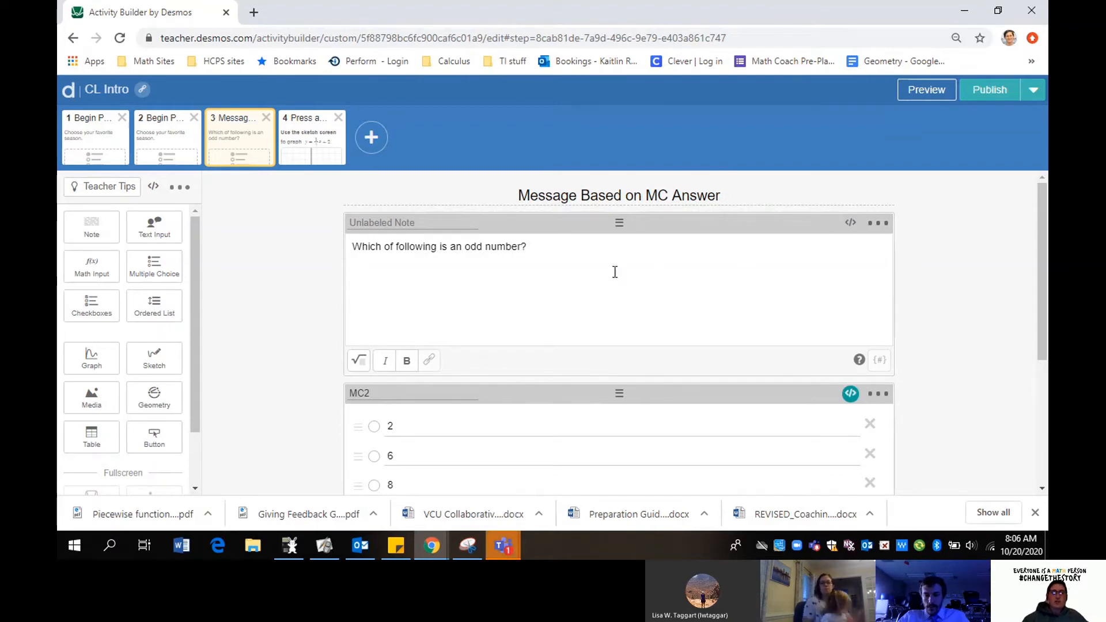
scroll(1014, 303, "down", 2)
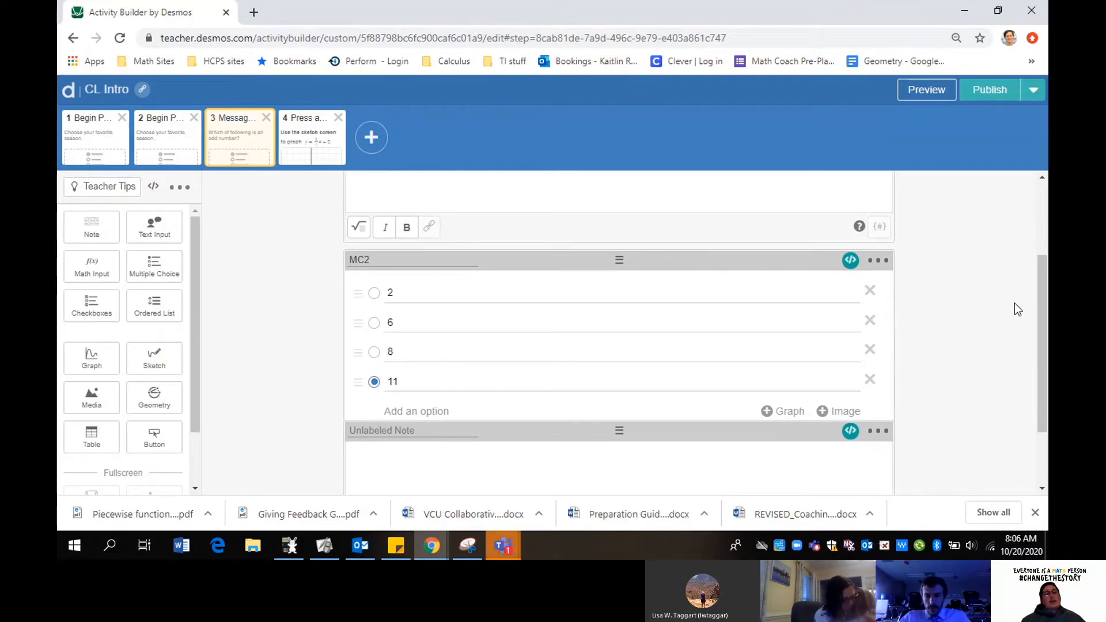
type("2")
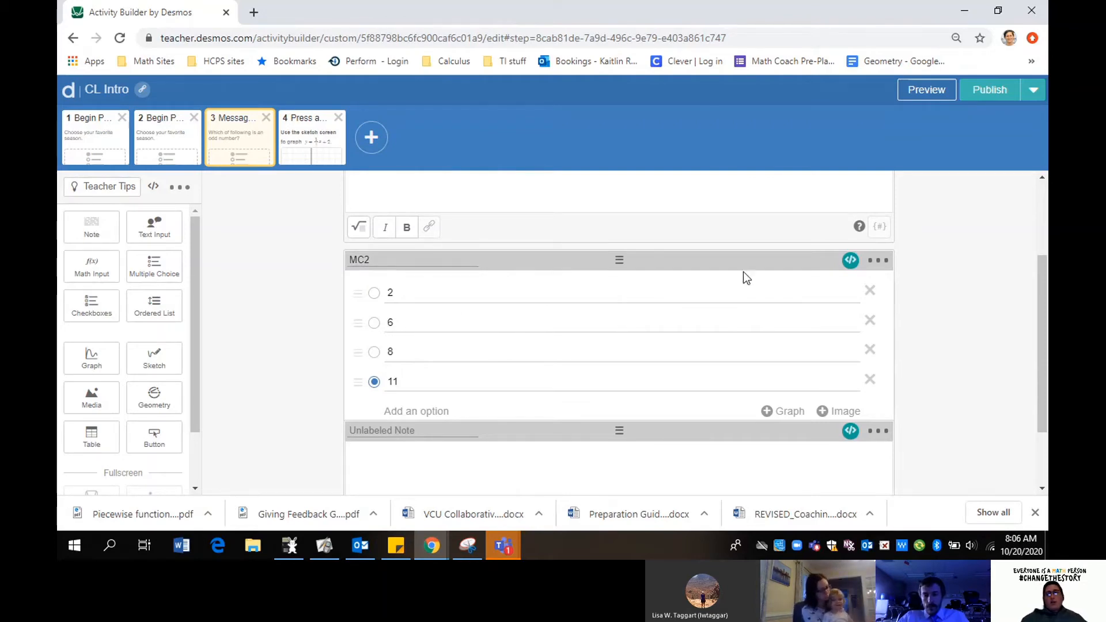
left_click(851, 260)
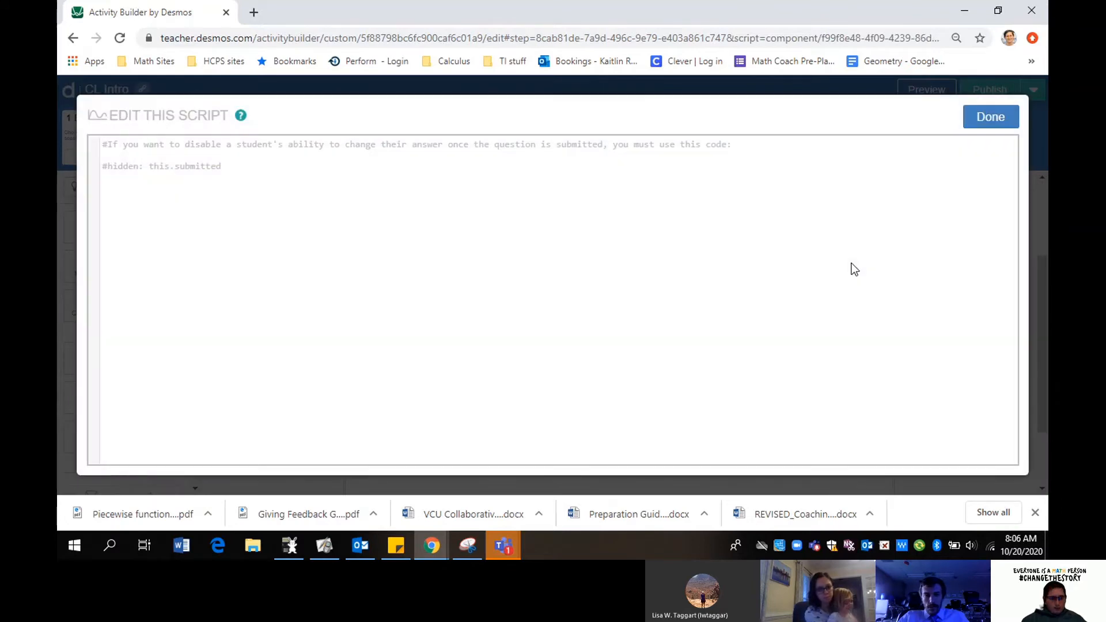
left_click(983, 117)
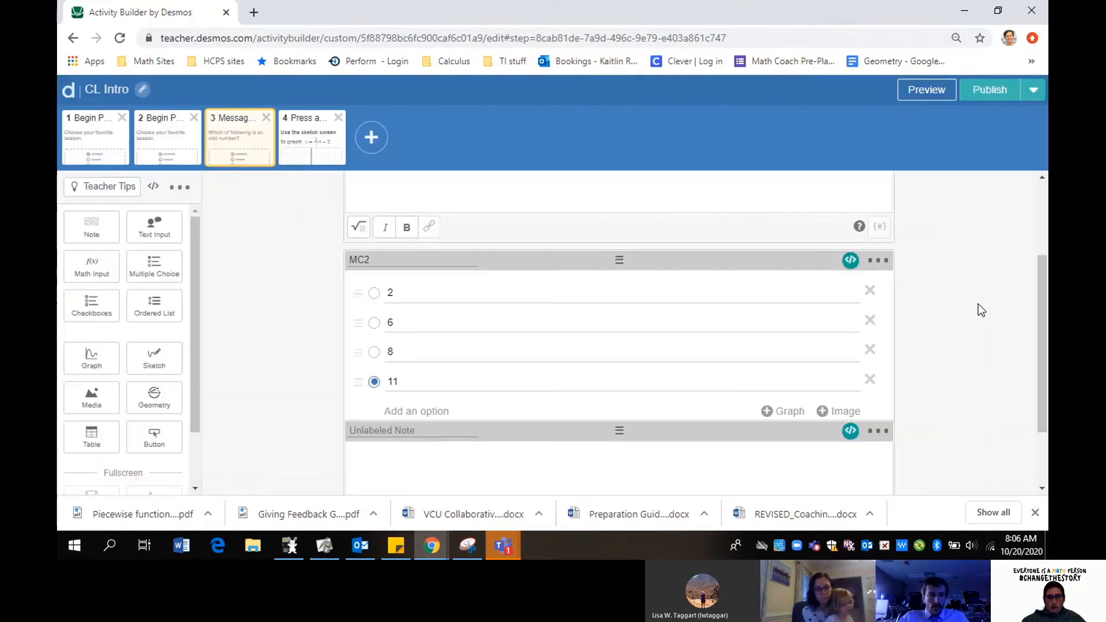
Step: In the script of the unlabeled note below MC2, uncomment "answer = MC2" and "content:", adding a blank line before "content:"
scroll(981, 310, "down", 2)
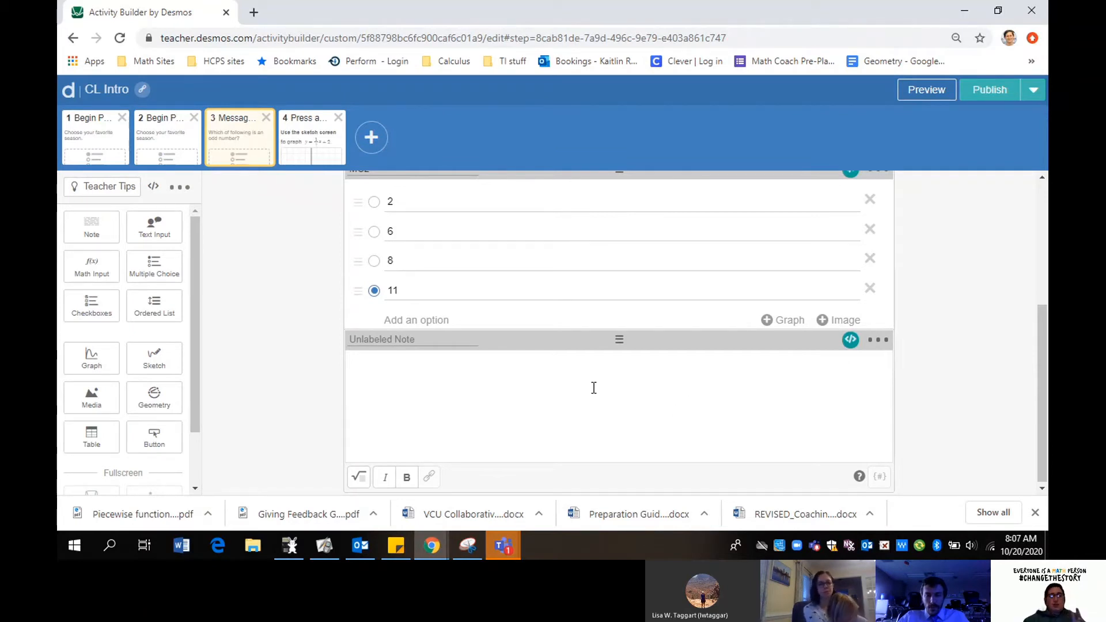
scroll(594, 388, "up", 1)
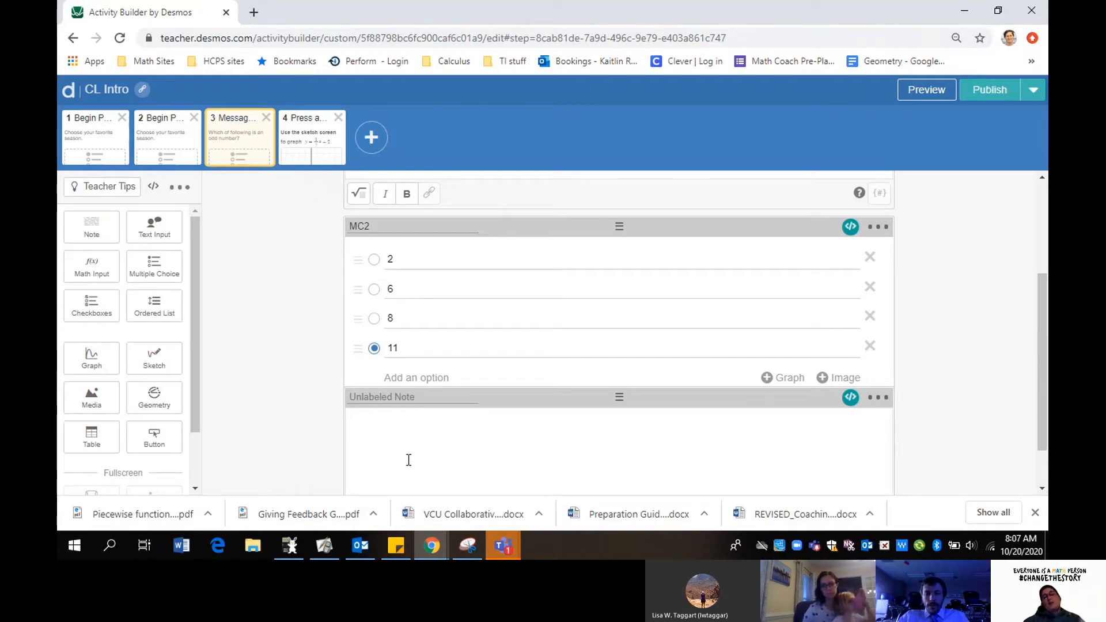
left_click(851, 397)
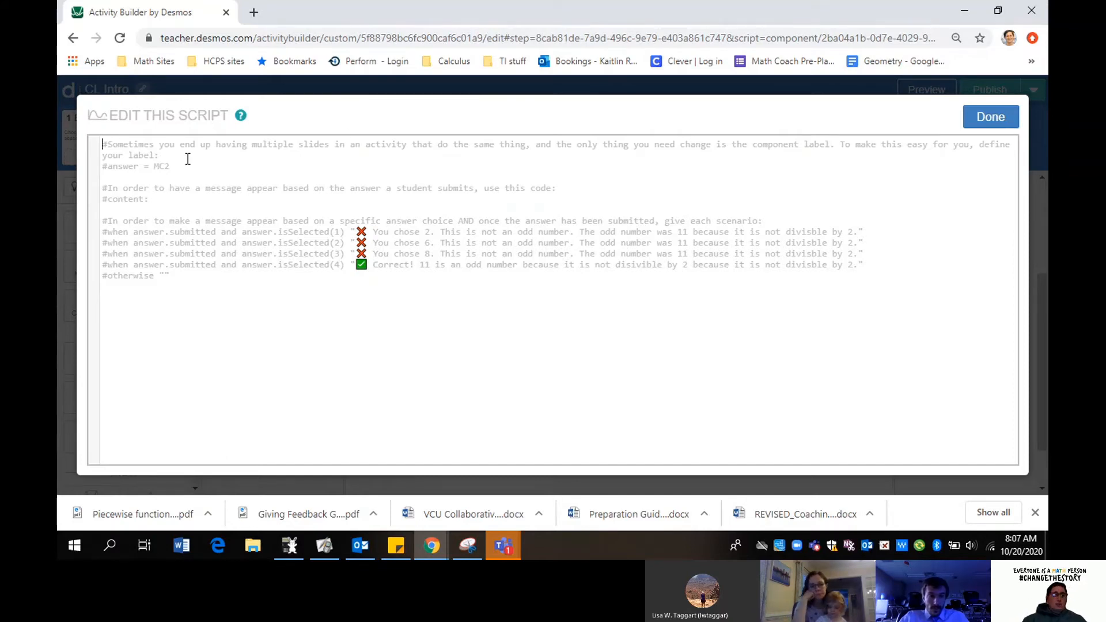
left_click(109, 167)
key("BackSpace")
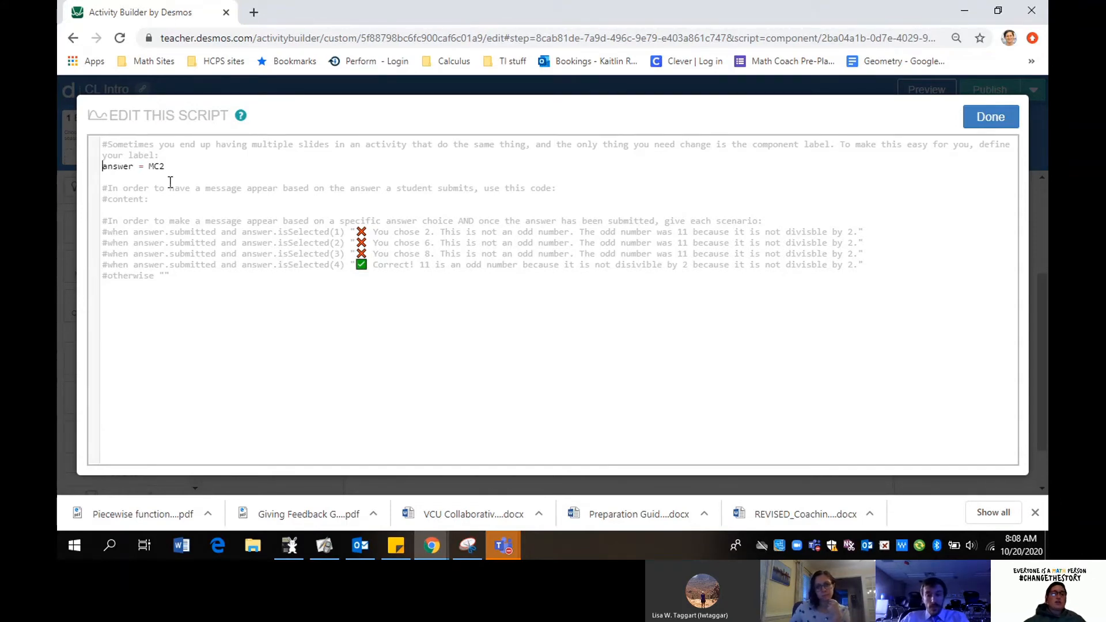
left_click(109, 198)
key("BackSpace")
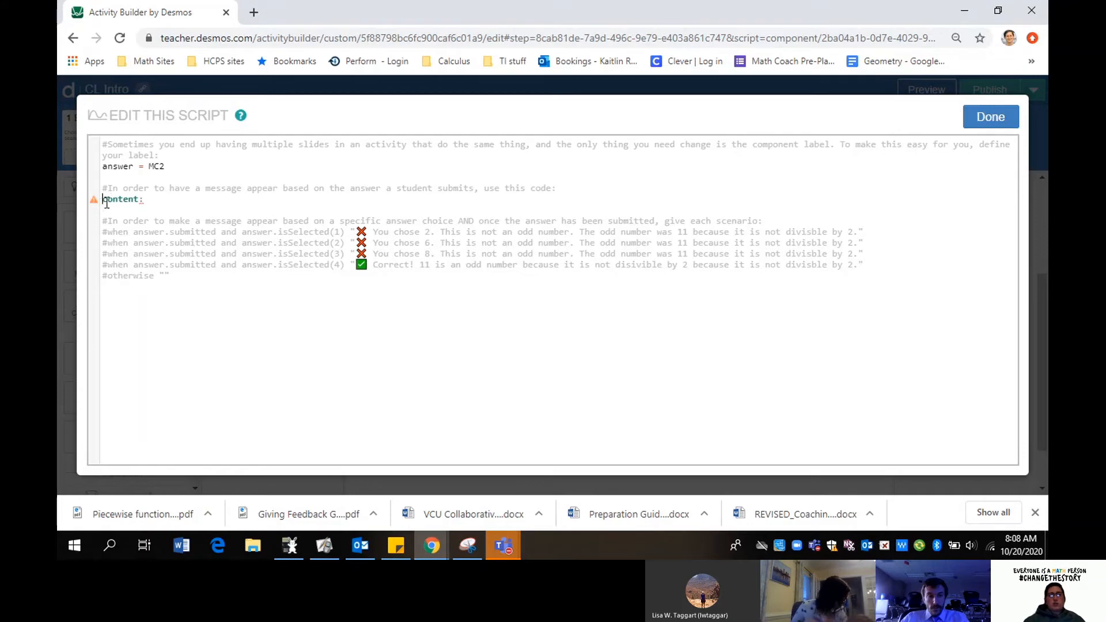
key("Return")
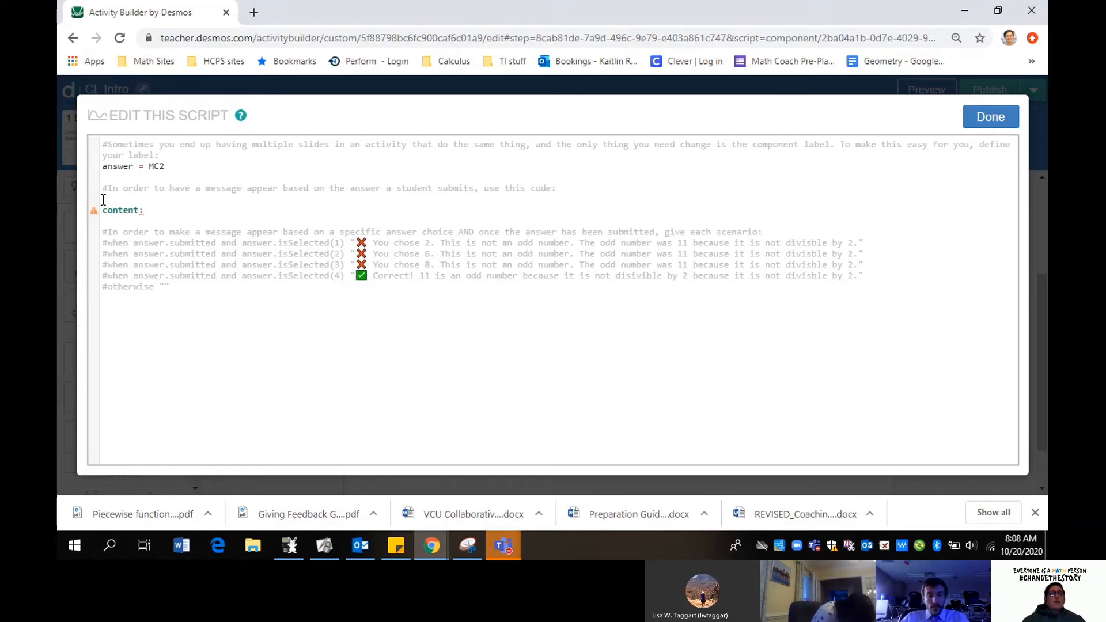
Step: Uncomment the four "when answer.submitted and answer.isSelected" lines and the otherwise line in the note's script, and finish editing
left_click(106, 242)
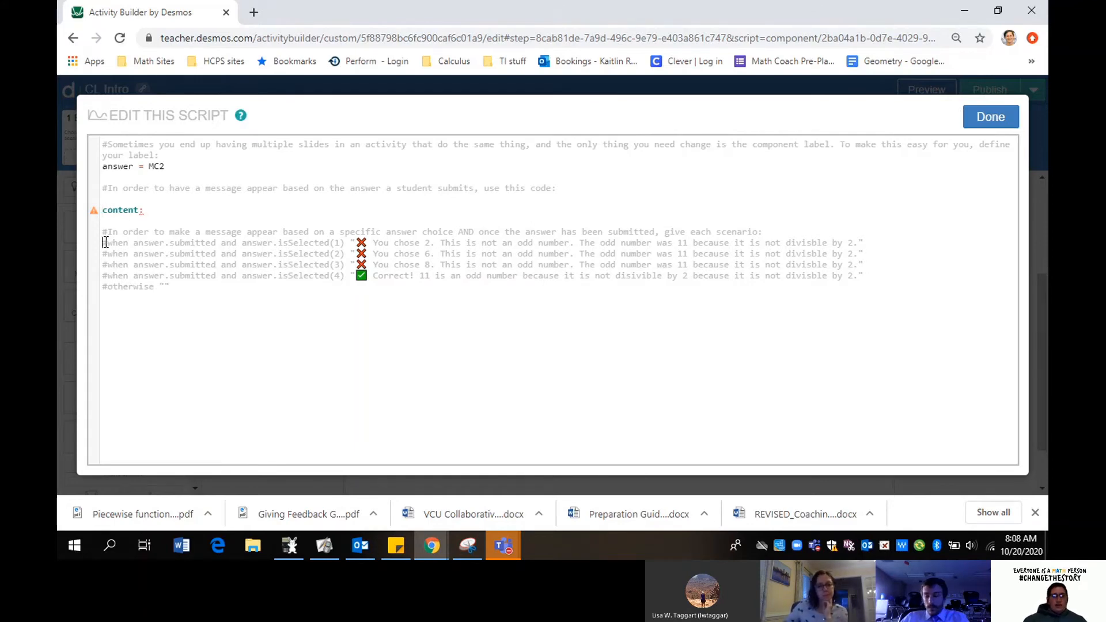
key("Delete")
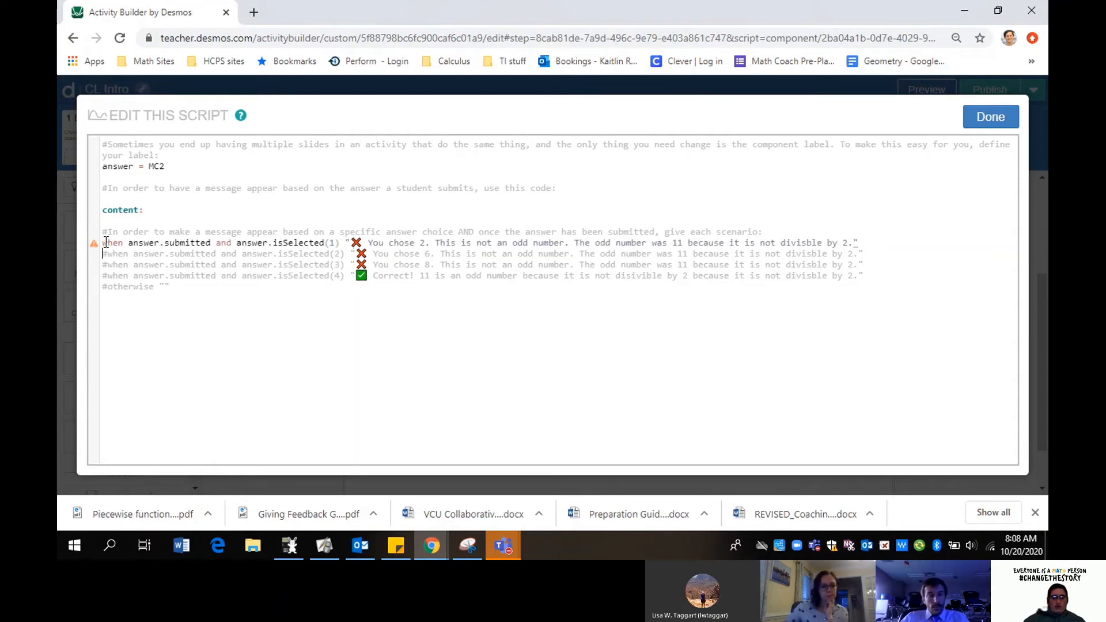
key("Down")
key("Delete")
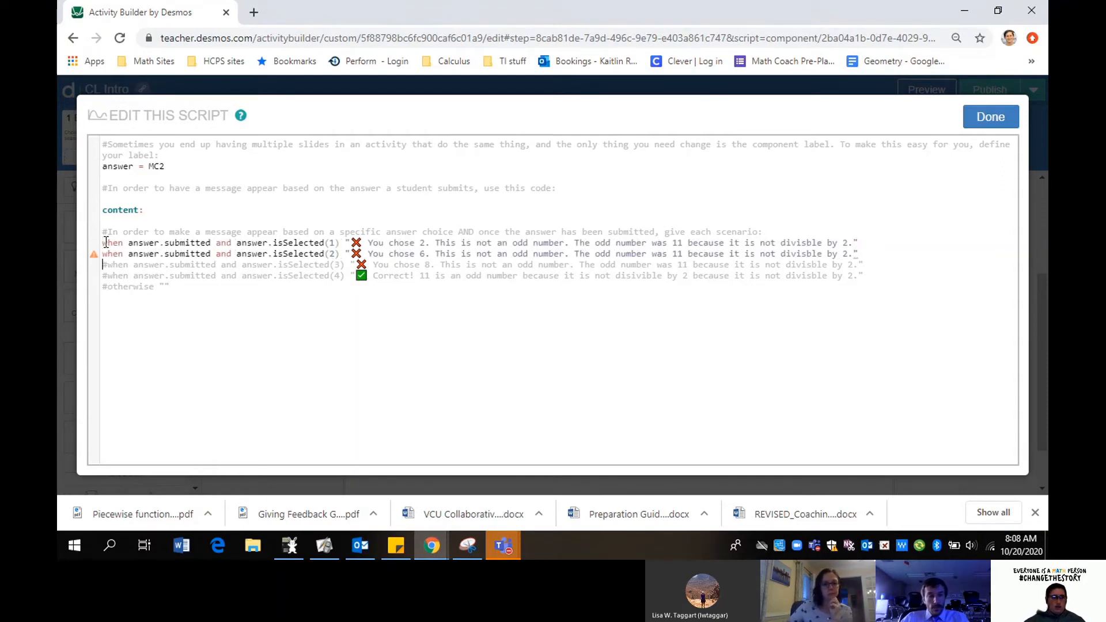
key("Down")
key("Delete")
key("Down")
key("Delete")
key("Down")
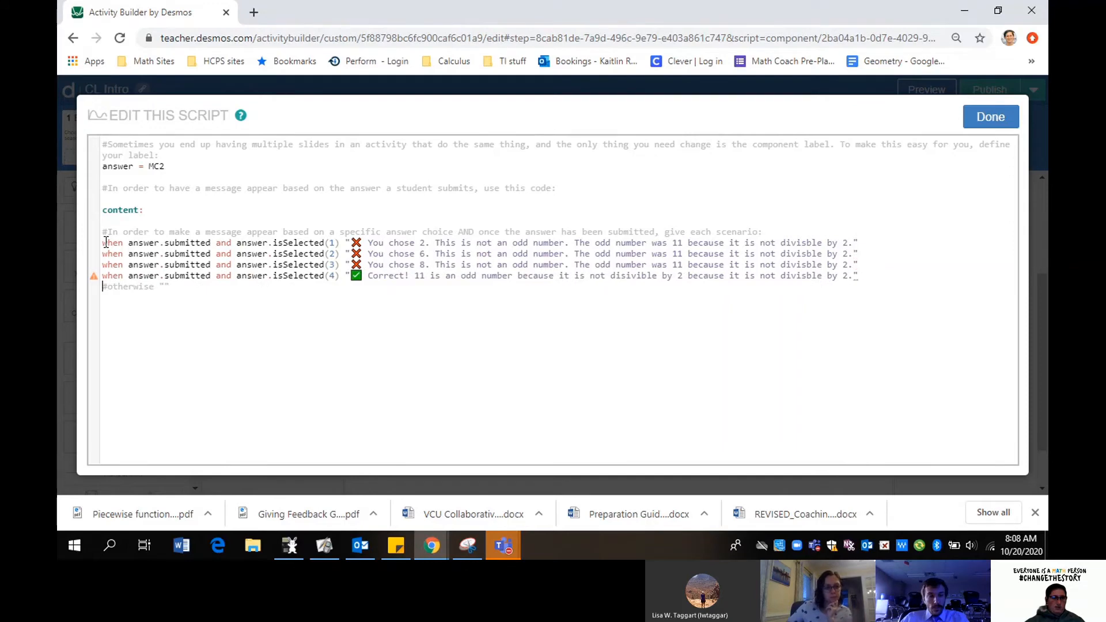
key("Delete")
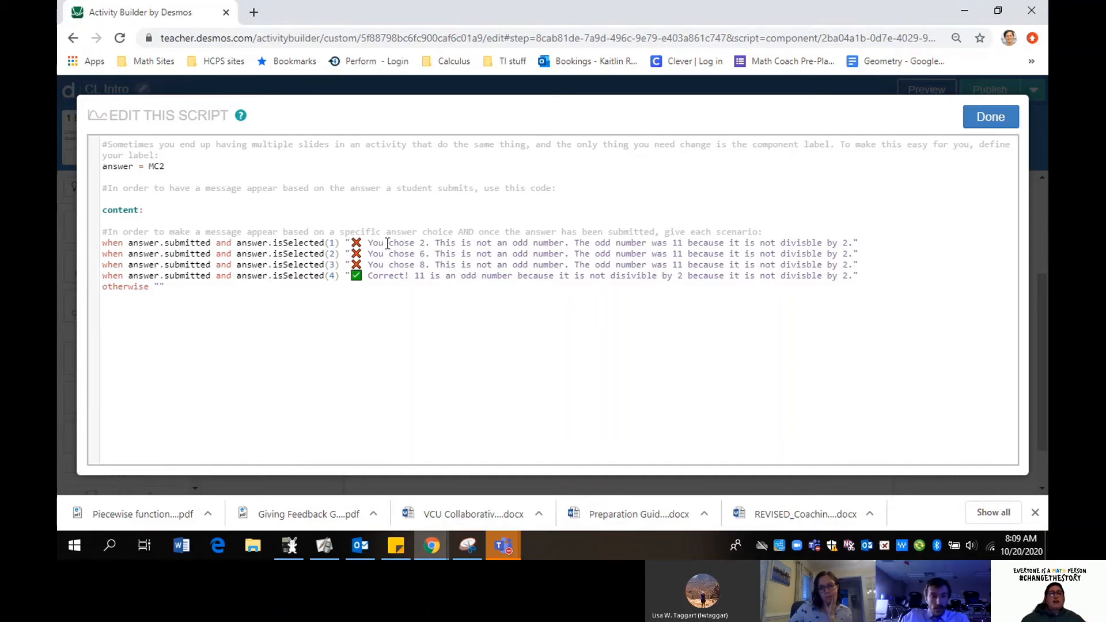
left_click_drag(369, 242, 426, 244)
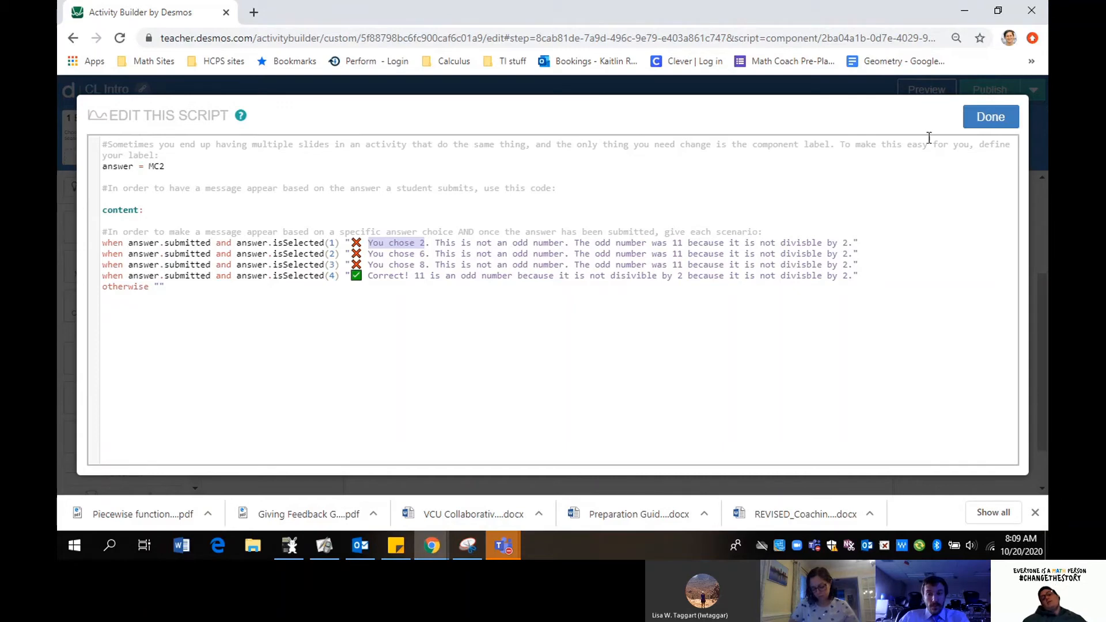
left_click(989, 125)
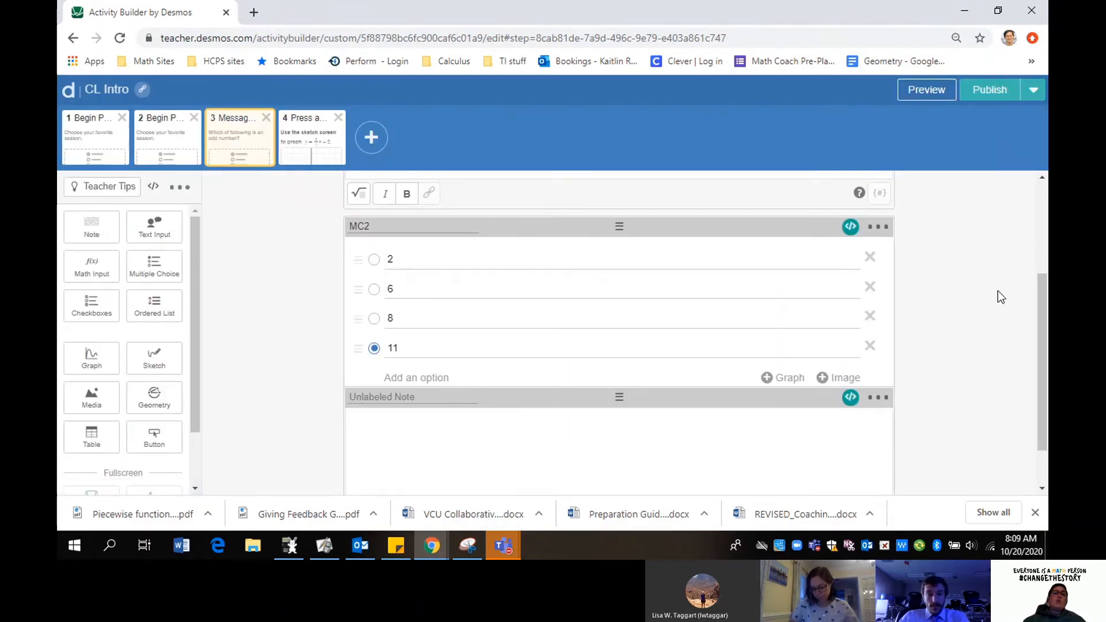
scroll(997, 290, "up", 1)
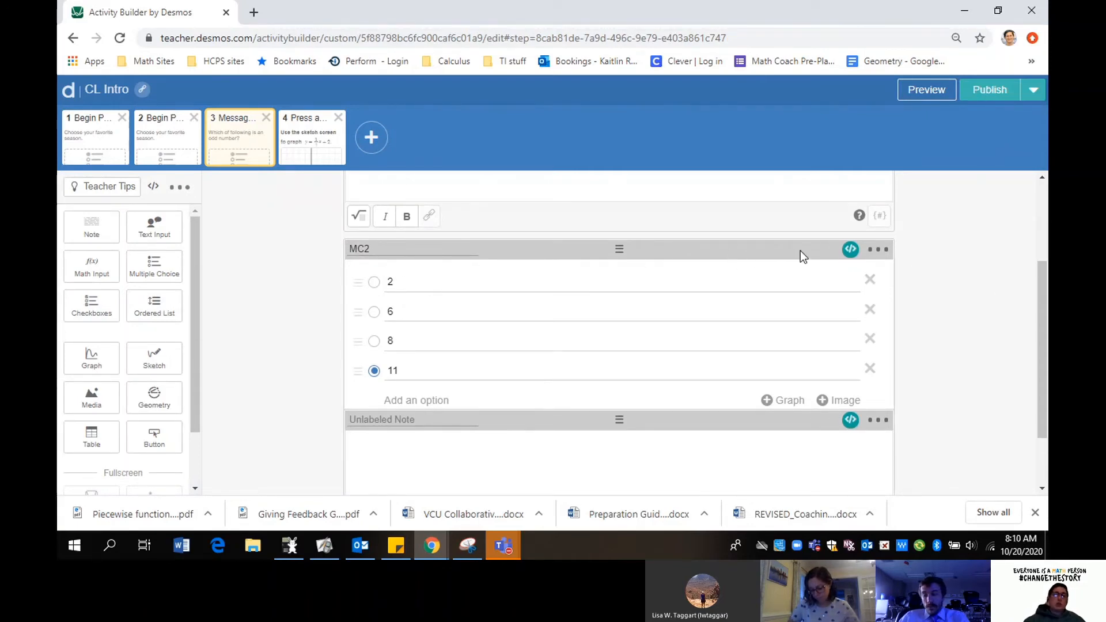
Step: Replace "this" with "MC2" in MC2's script so it reads "hidden: MC2.submitted", and finish editing
left_click(851, 249)
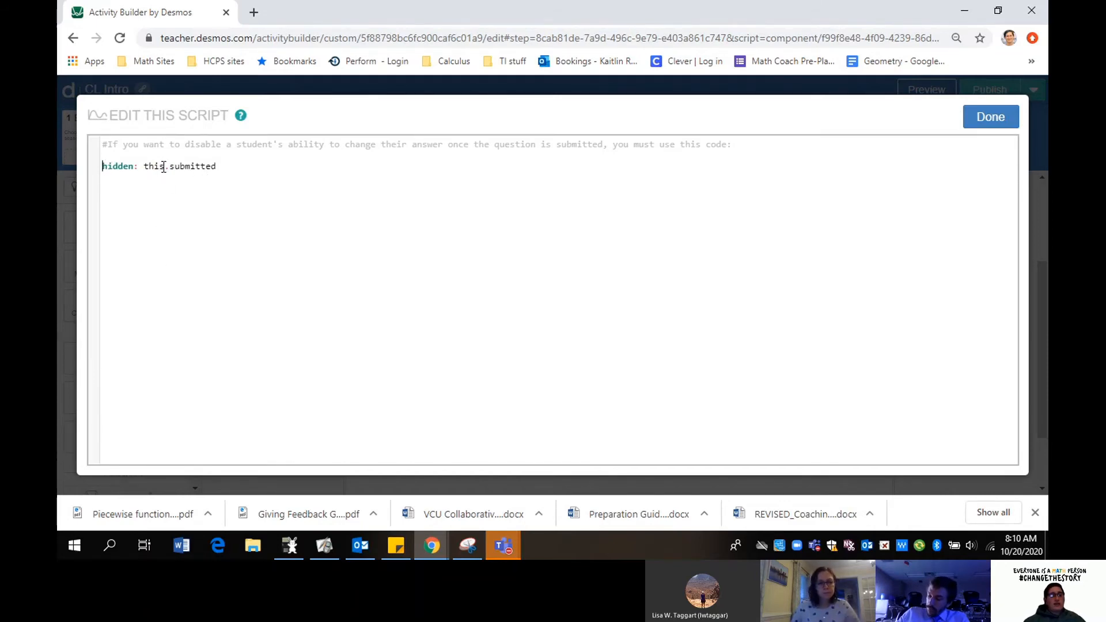
left_click_drag(164, 167, 147, 164)
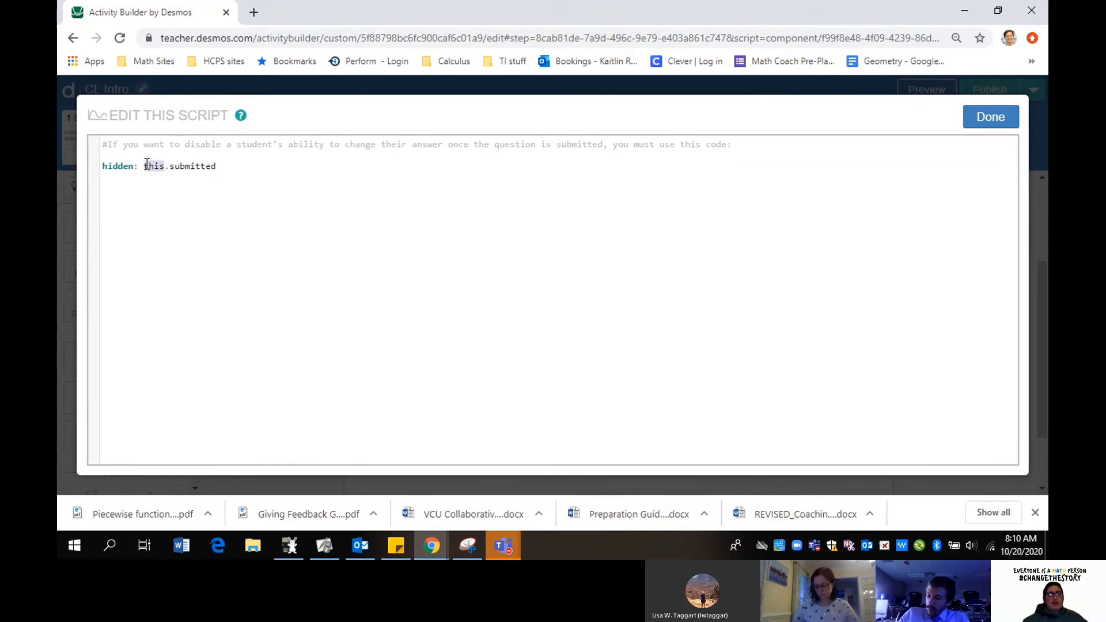
type("MC2")
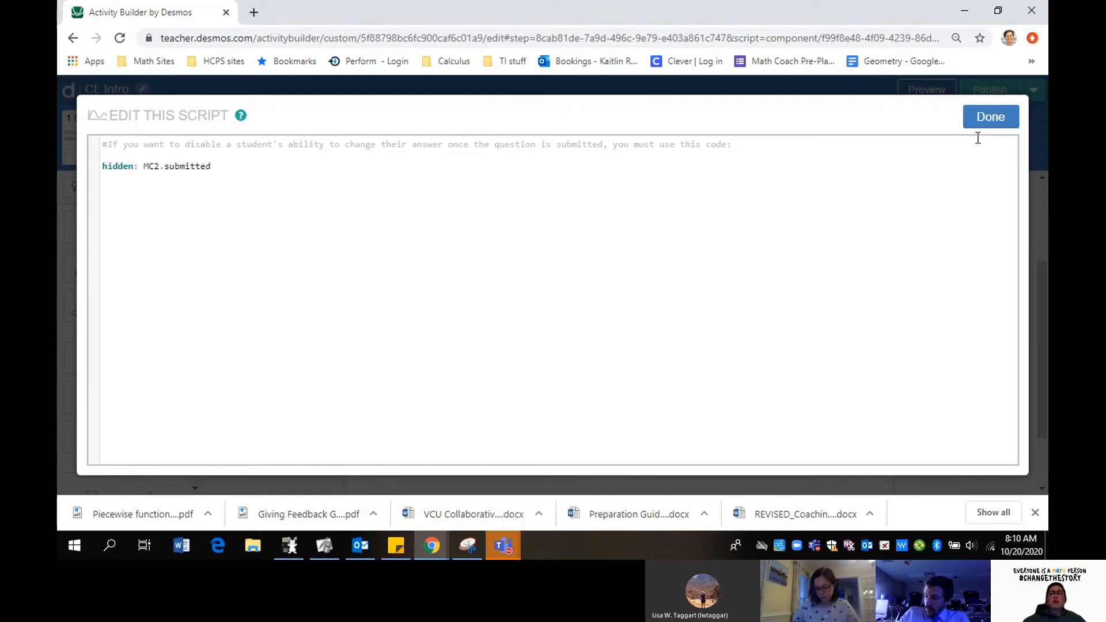
left_click(986, 119)
Step: Preview the odd number question as a student, submit answer 6, and close the preview
left_click(926, 89)
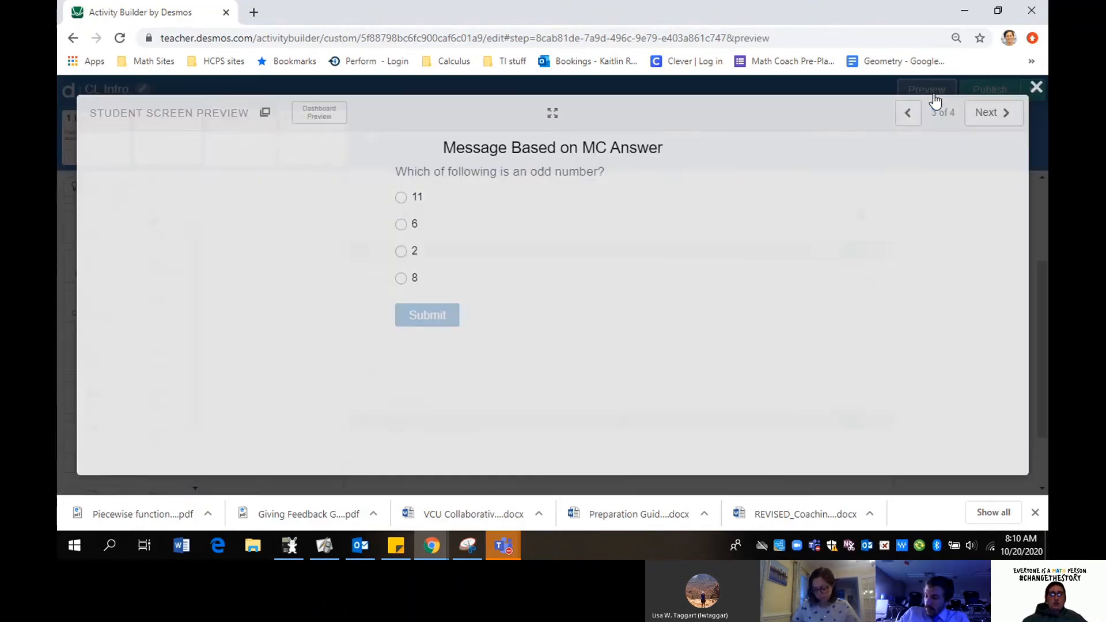
left_click(401, 225)
left_click(427, 315)
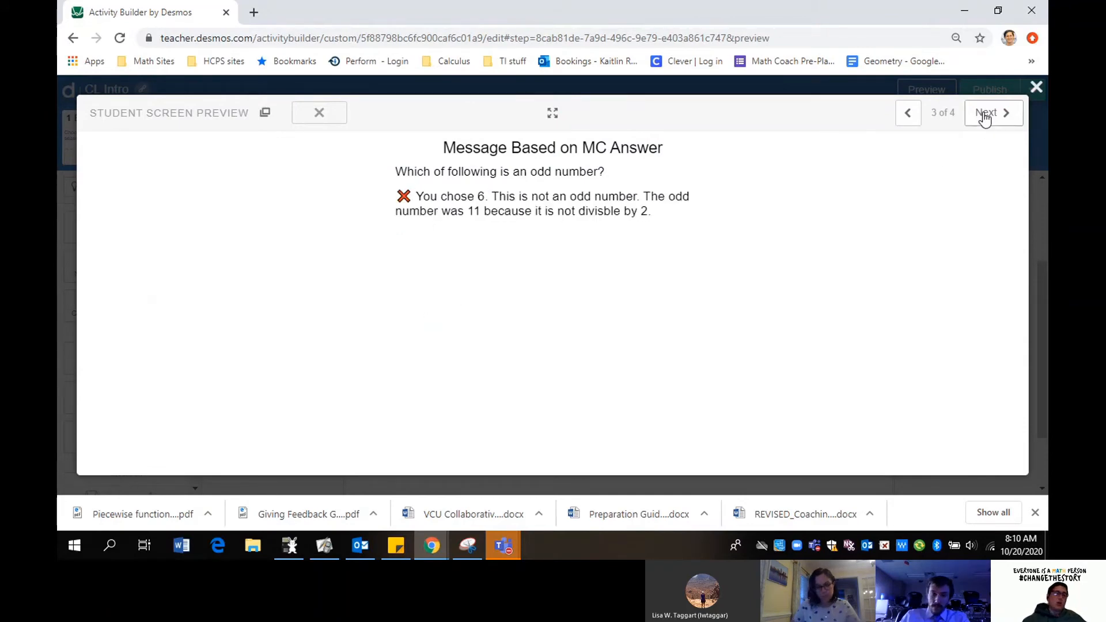
left_click(1036, 87)
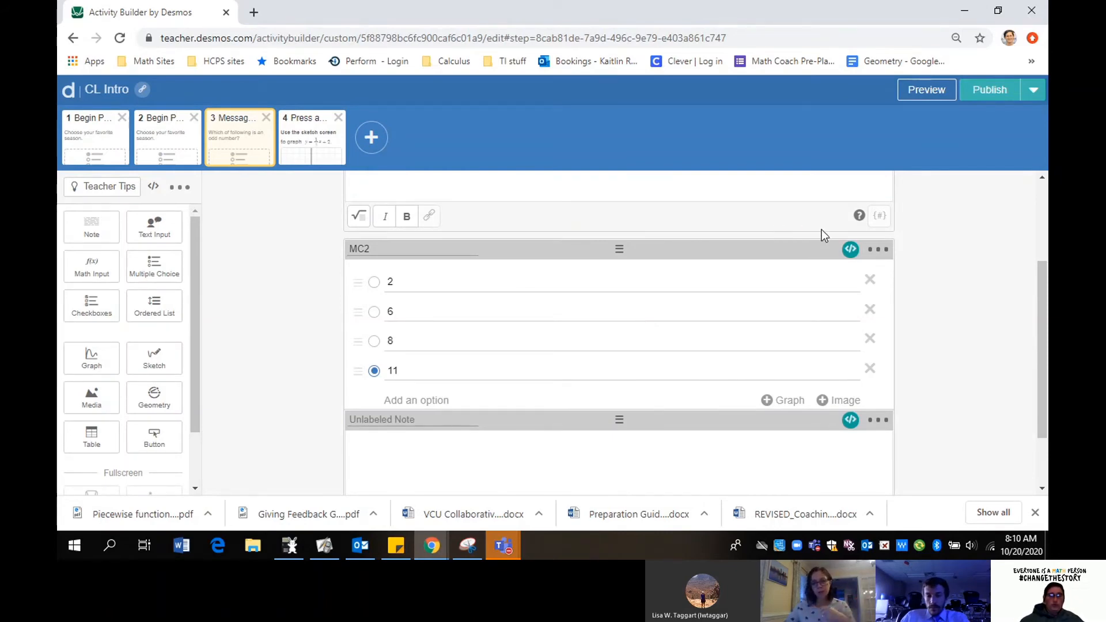
Step: Cut the "hidden: MC2.submitted" line out of MC2's script, keeping it copied, and finish editing
left_click(850, 249)
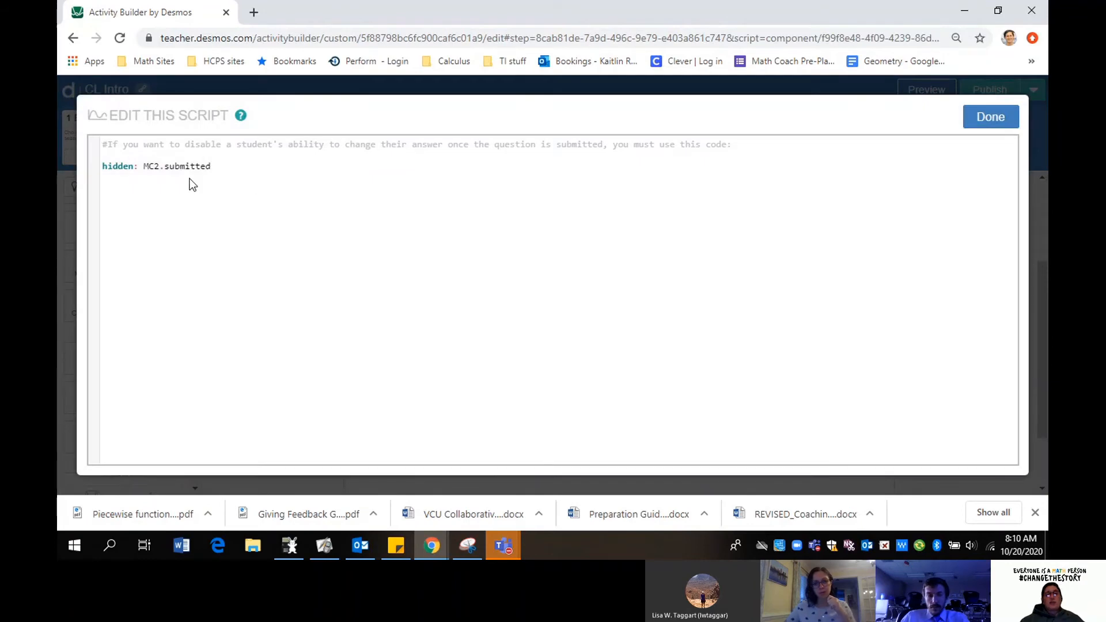
left_click_drag(227, 166, 85, 176)
key("ctrl+c")
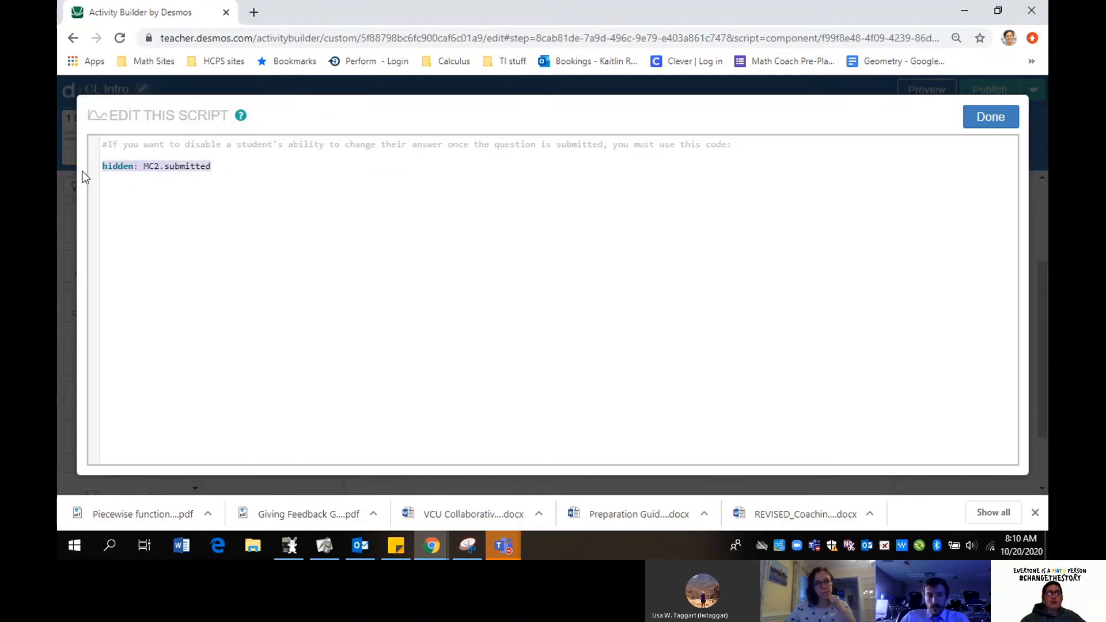
key("BackSpace")
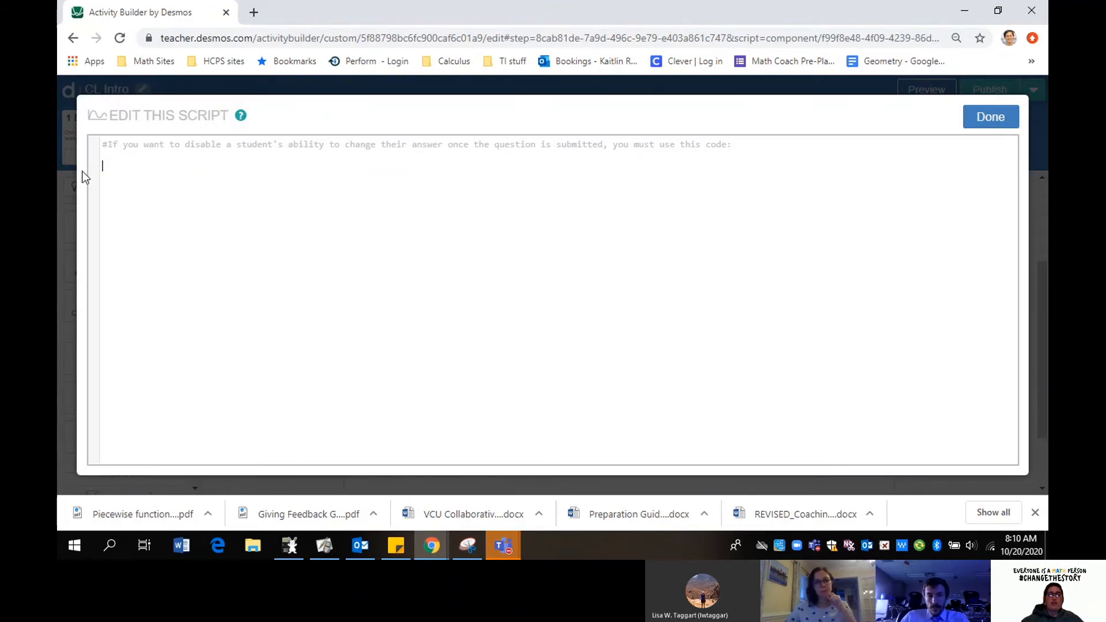
left_click(996, 117)
Step: Preview the odd number question without the hidden rule, submitting answers 11, 8 and 6 in turn, and close the preview
left_click(921, 91)
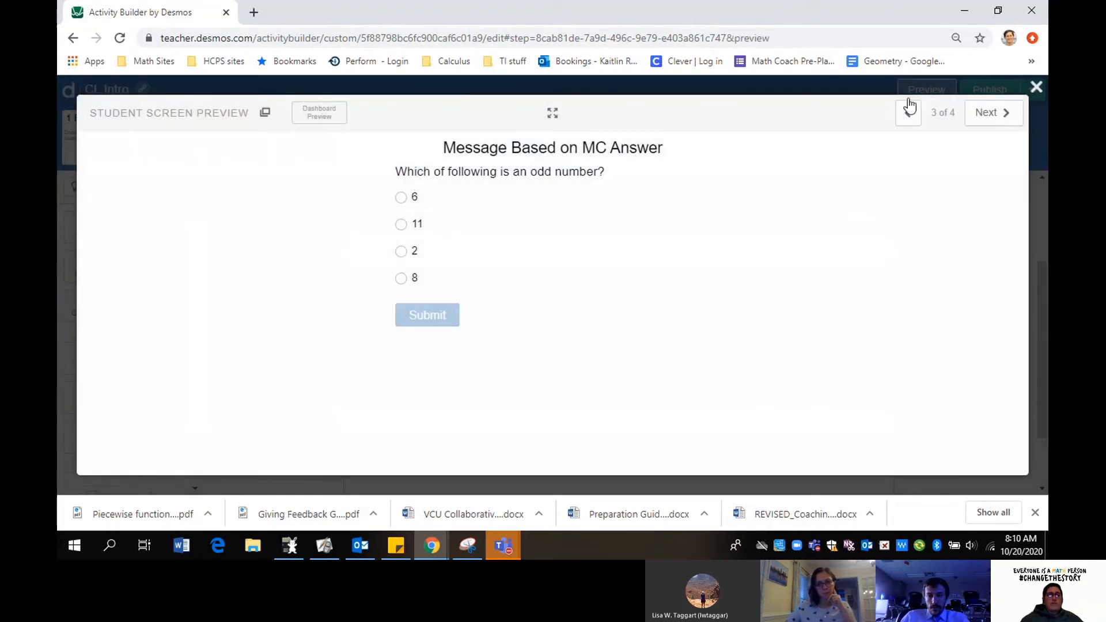
left_click(402, 225)
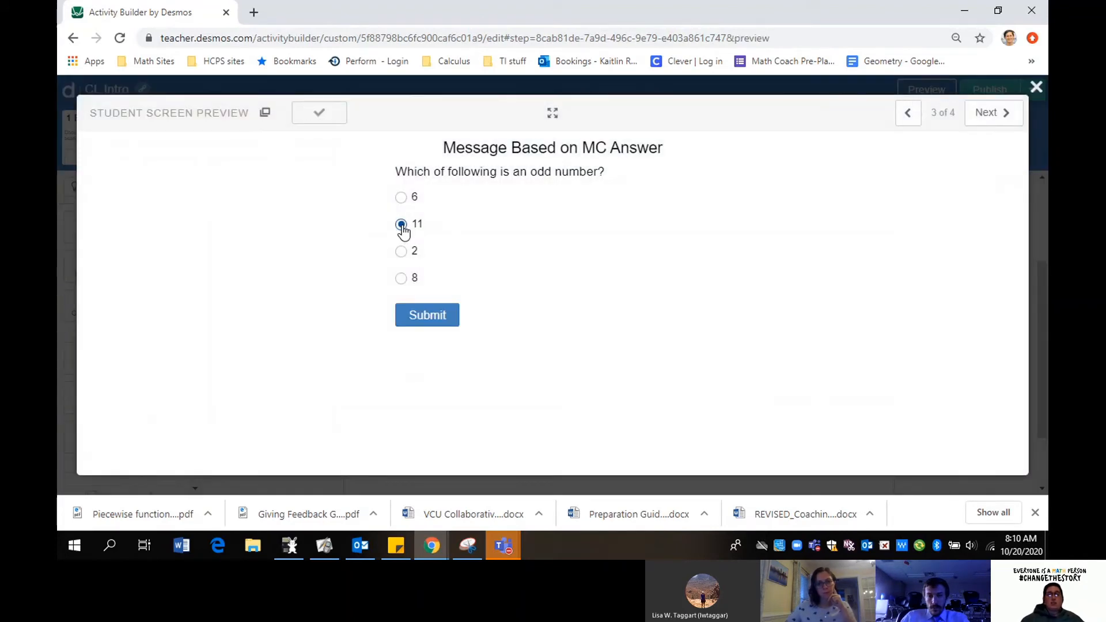
left_click(431, 315)
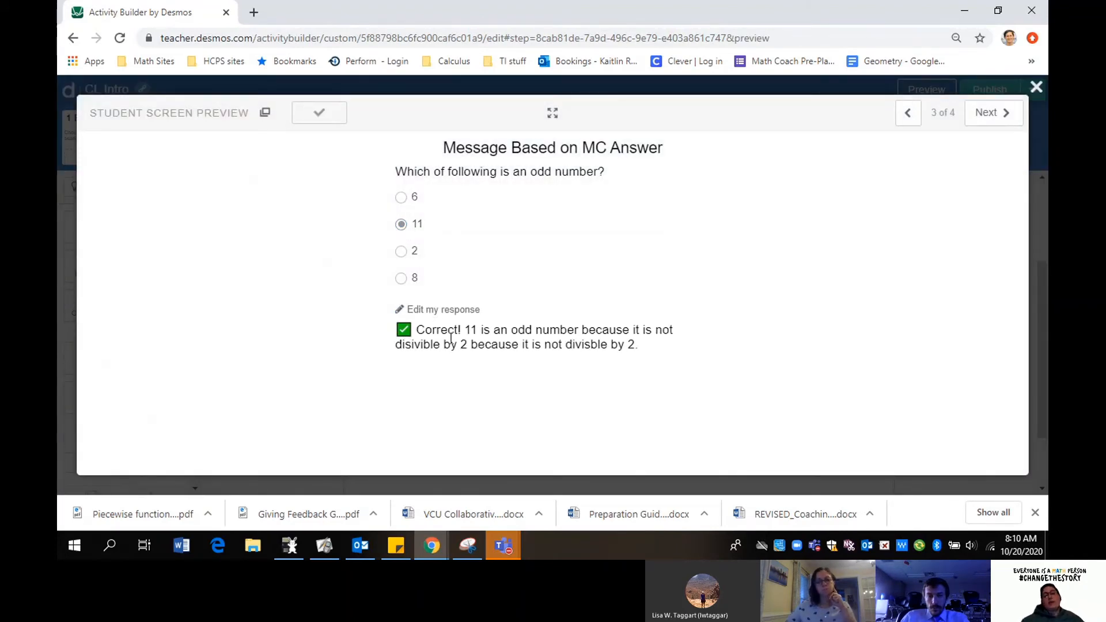
left_click(401, 278)
left_click(420, 316)
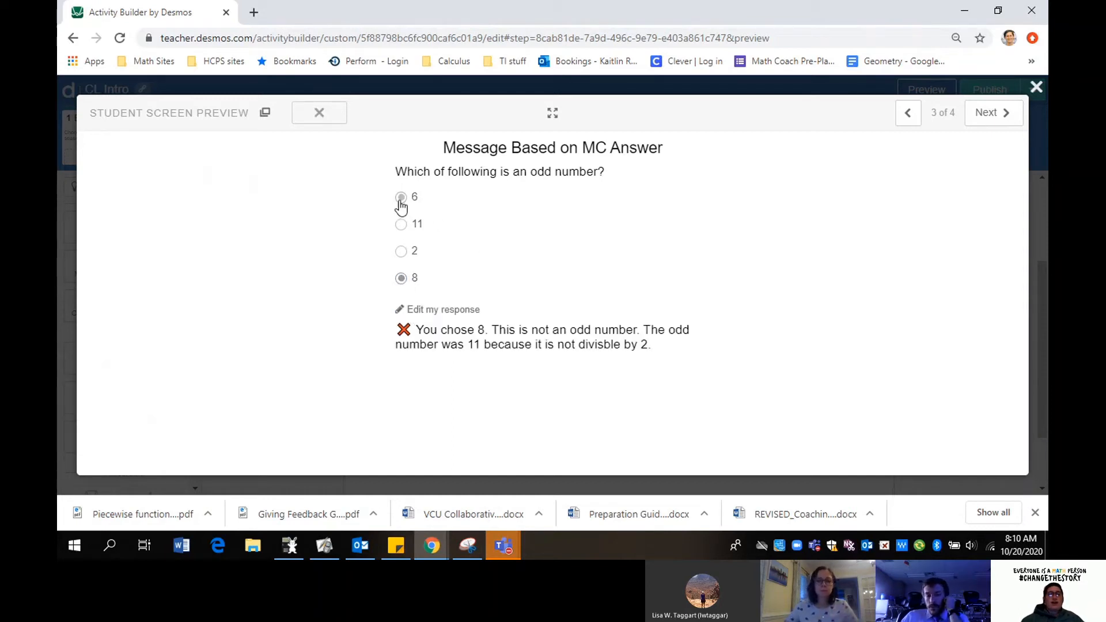
left_click(401, 198)
left_click(438, 316)
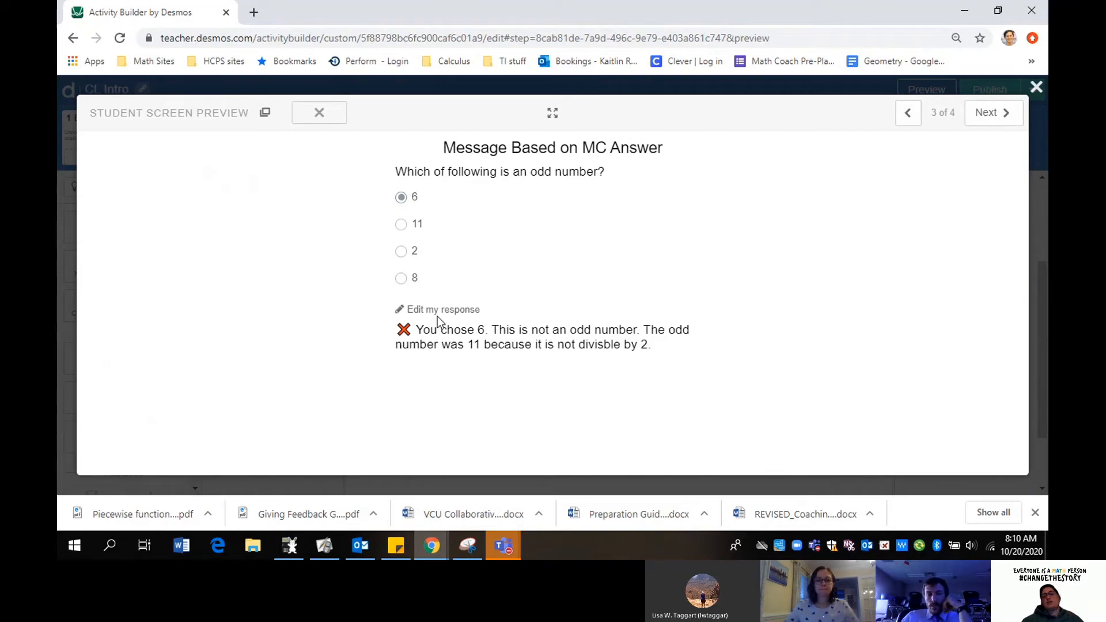
left_click(1037, 87)
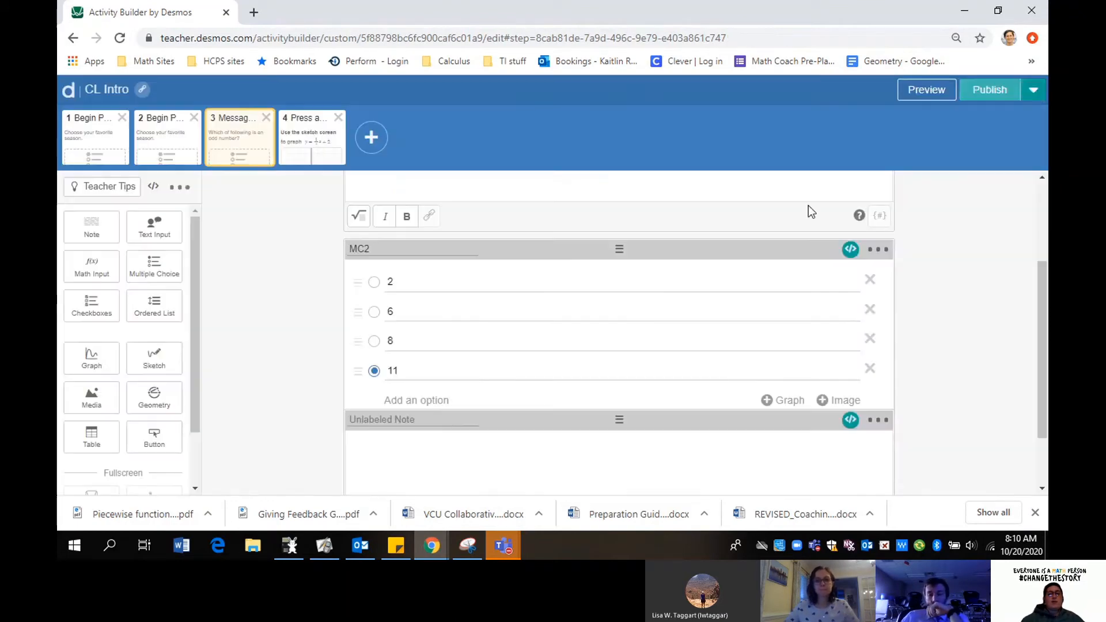
Step: Paste "hidden: MC2.submitted" back below the comment in MC2's script and finish editing
left_click(850, 249)
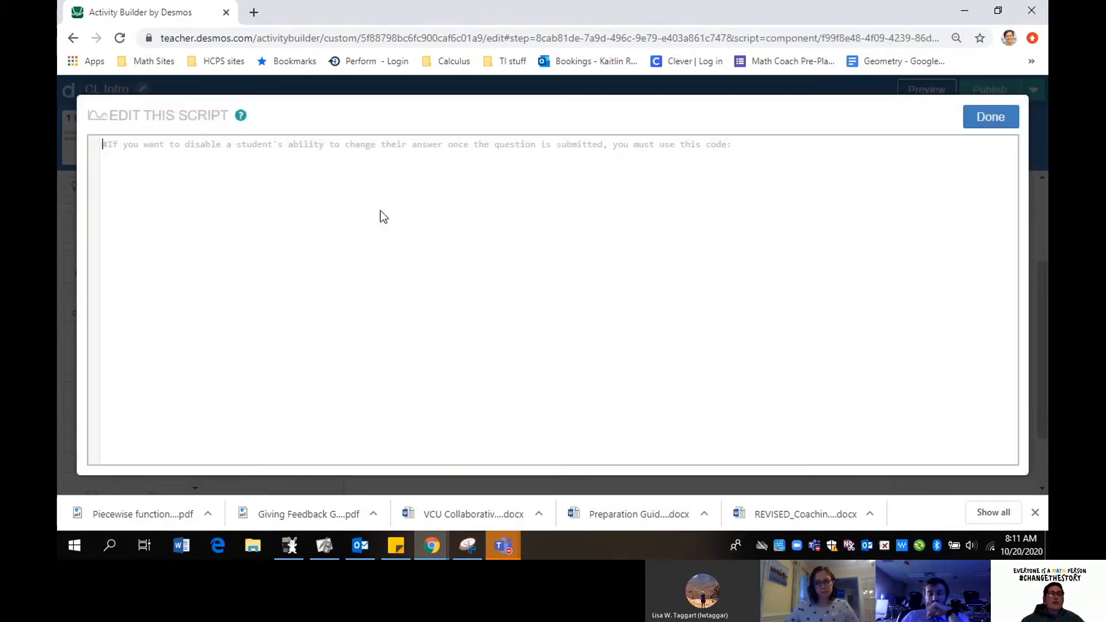
left_click(139, 167)
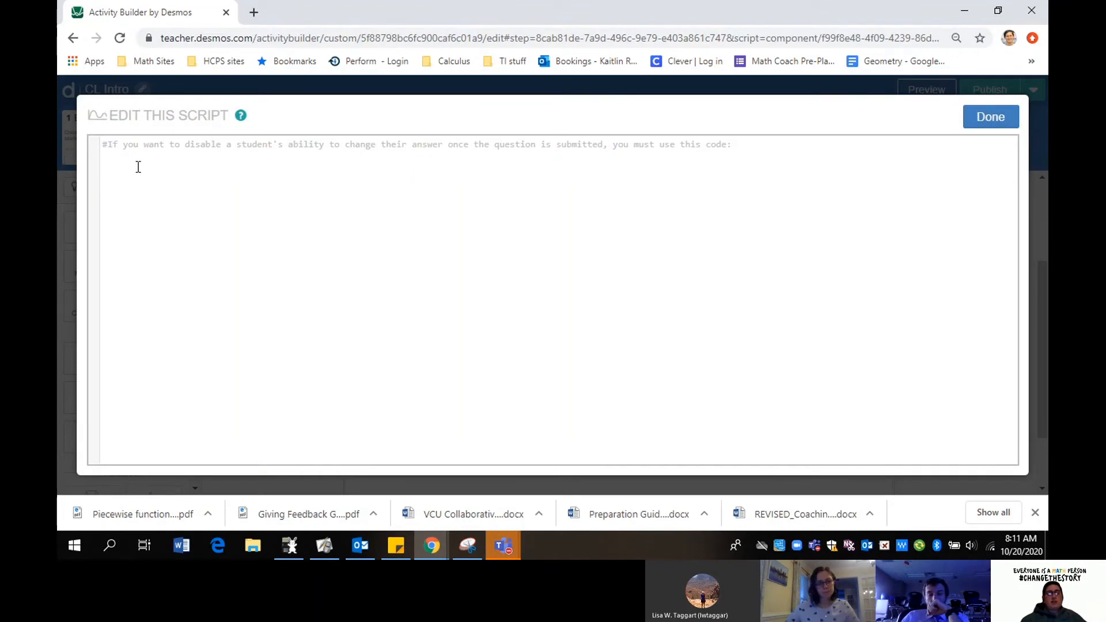
key("ctrl+v")
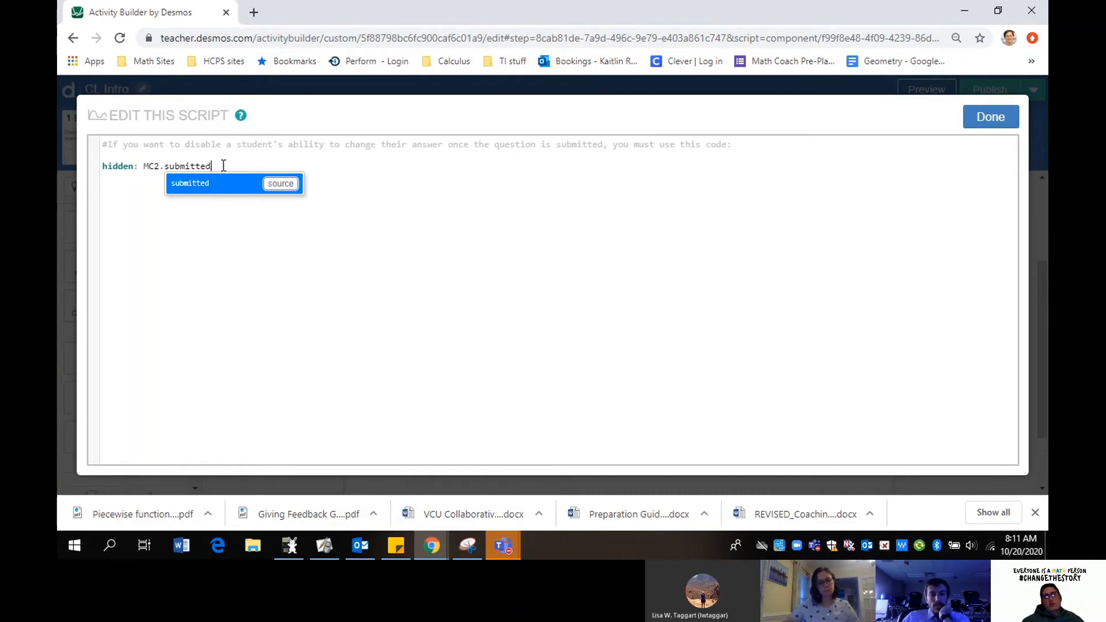
left_click(1011, 121)
Step: Preview the odd number question with the hidden rule, submit answer 8, highlight "You chose 8" in the feedback, and close the preview
left_click(934, 87)
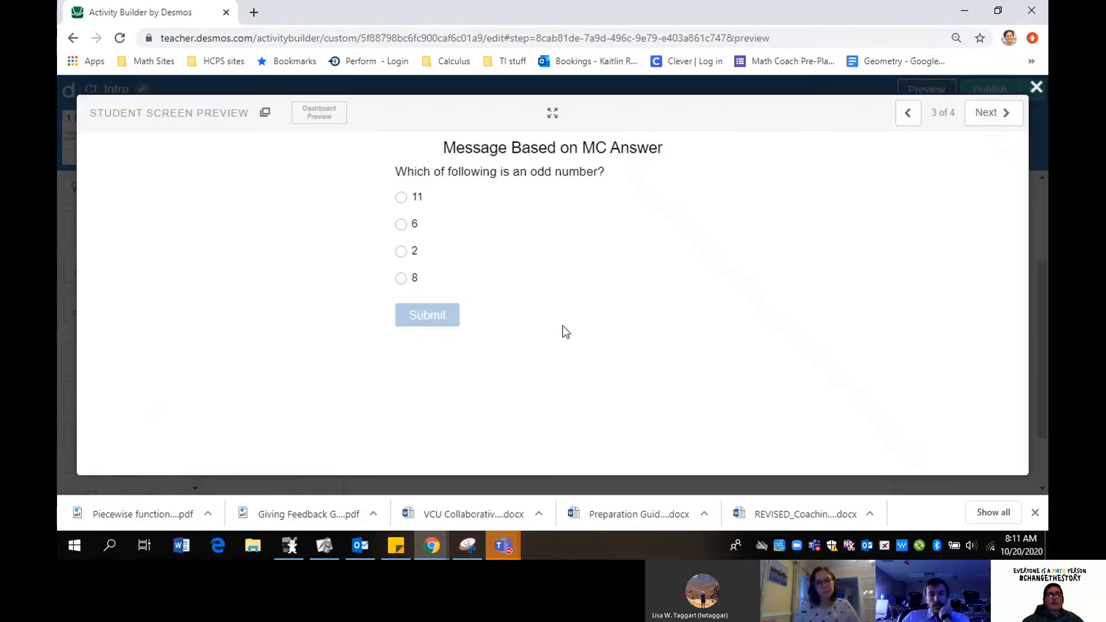
left_click(401, 279)
left_click(421, 316)
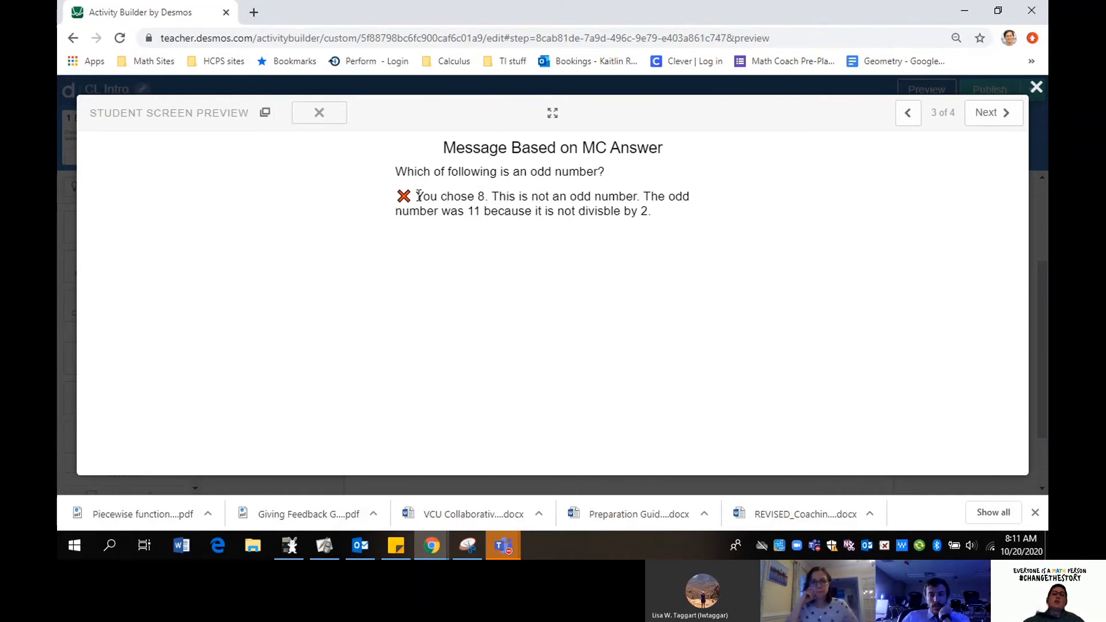
left_click_drag(418, 196, 485, 197)
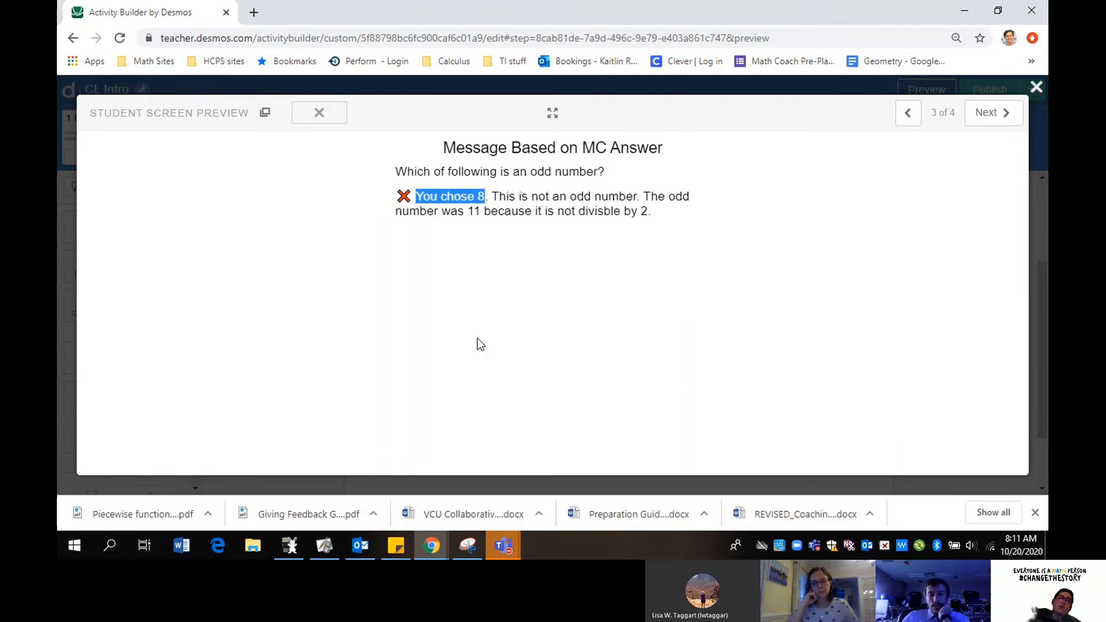
left_click(1036, 87)
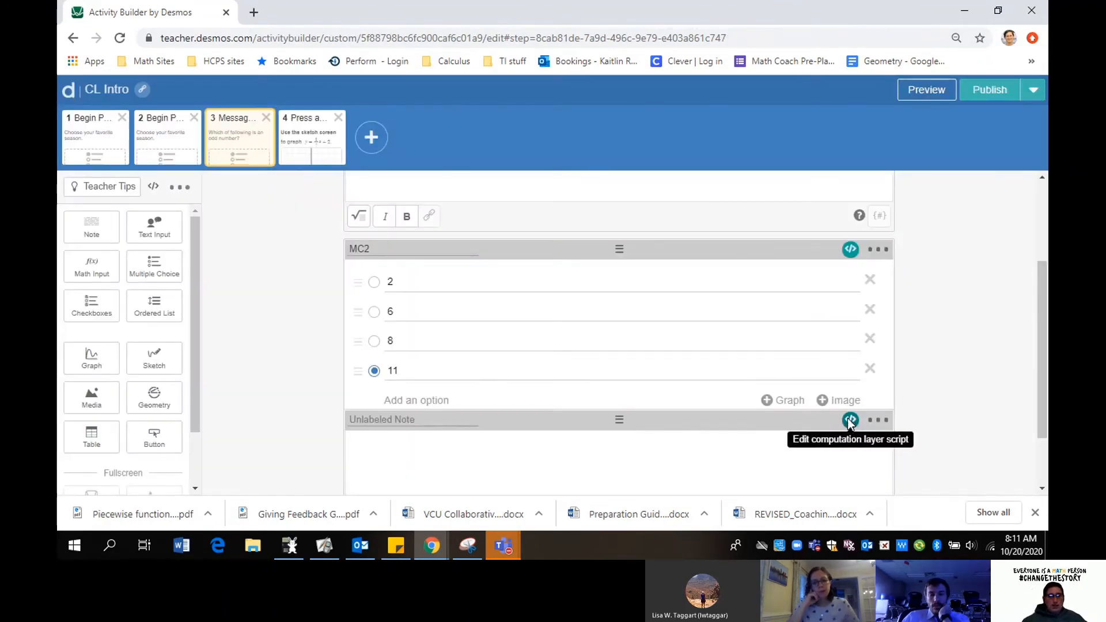
Step: In the unlabeled note's script, replace "You chose 2." in the first answer's message with "This is wrong." and finish editing
left_click(850, 419)
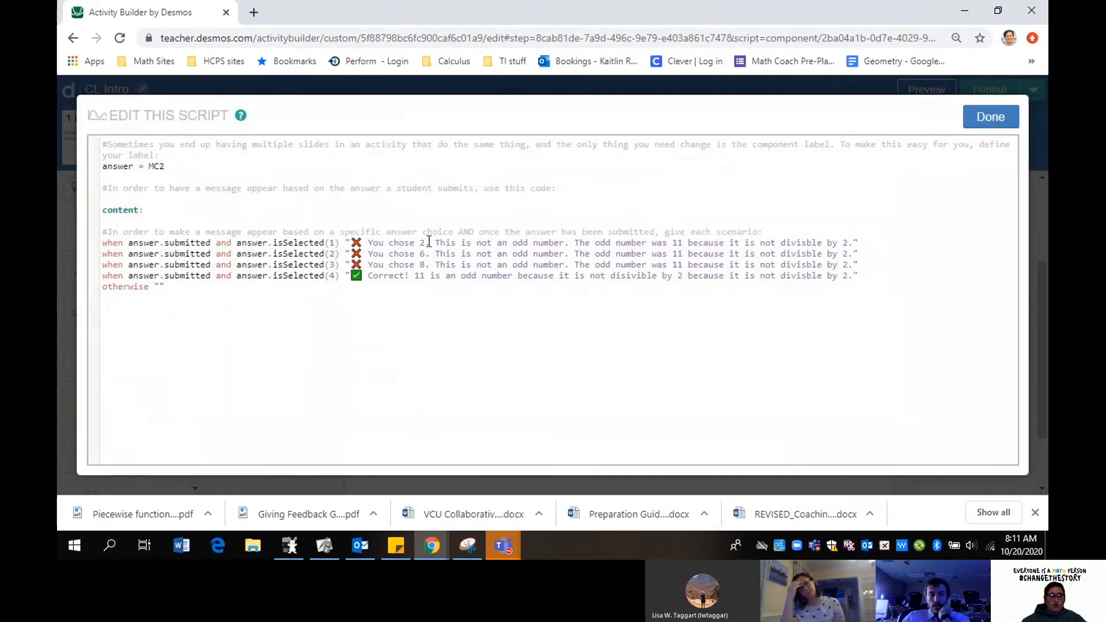
left_click_drag(430, 242, 370, 242)
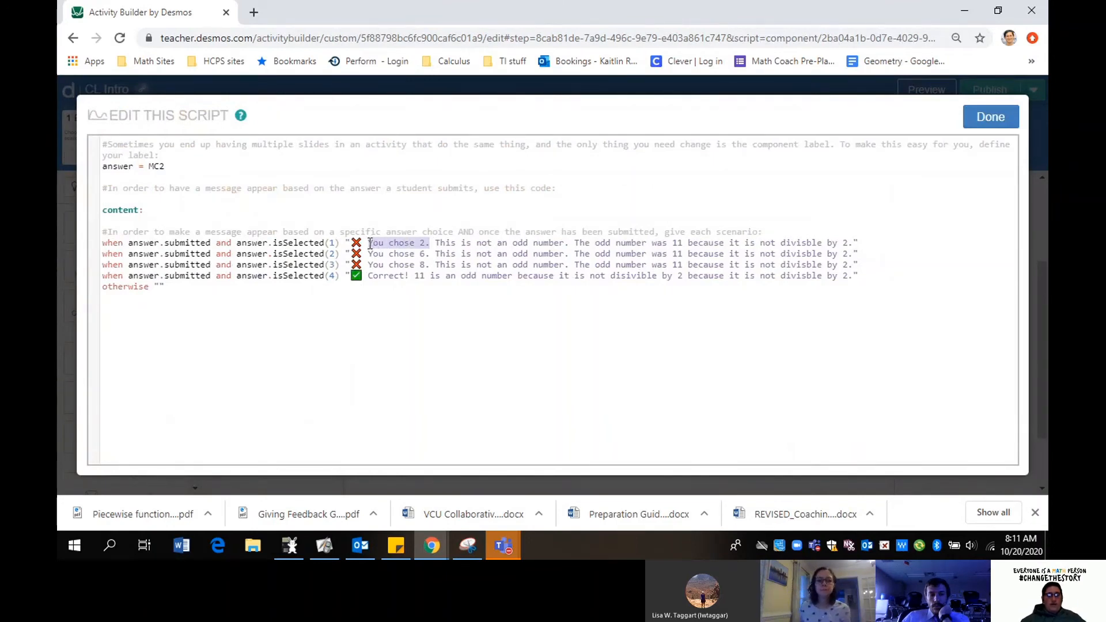
type("This,")
key("BackSpace")
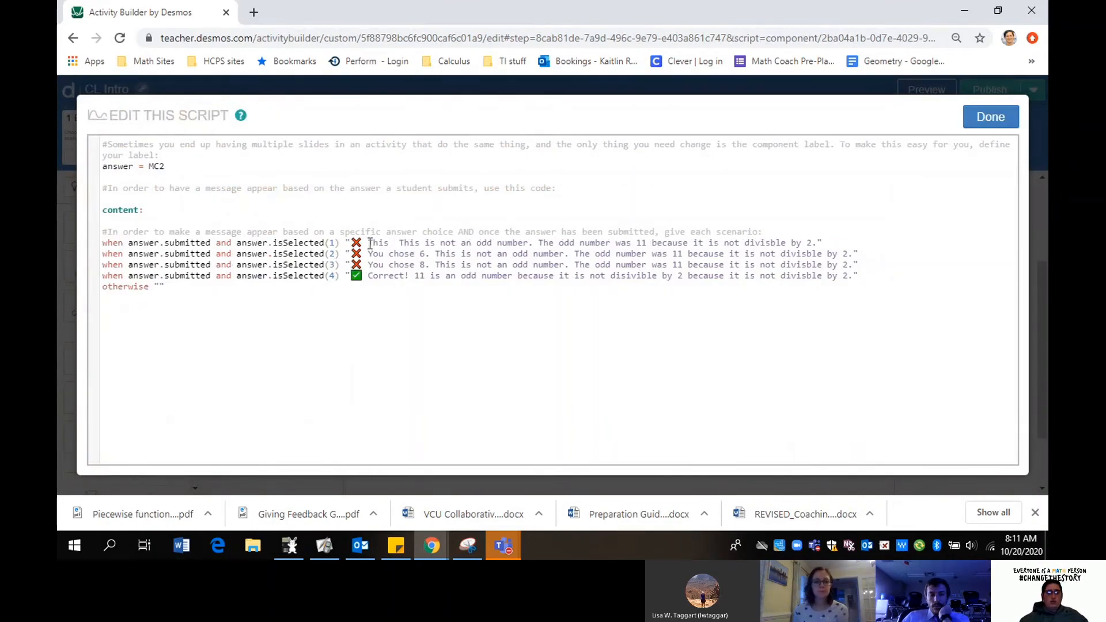
type("is wrong.")
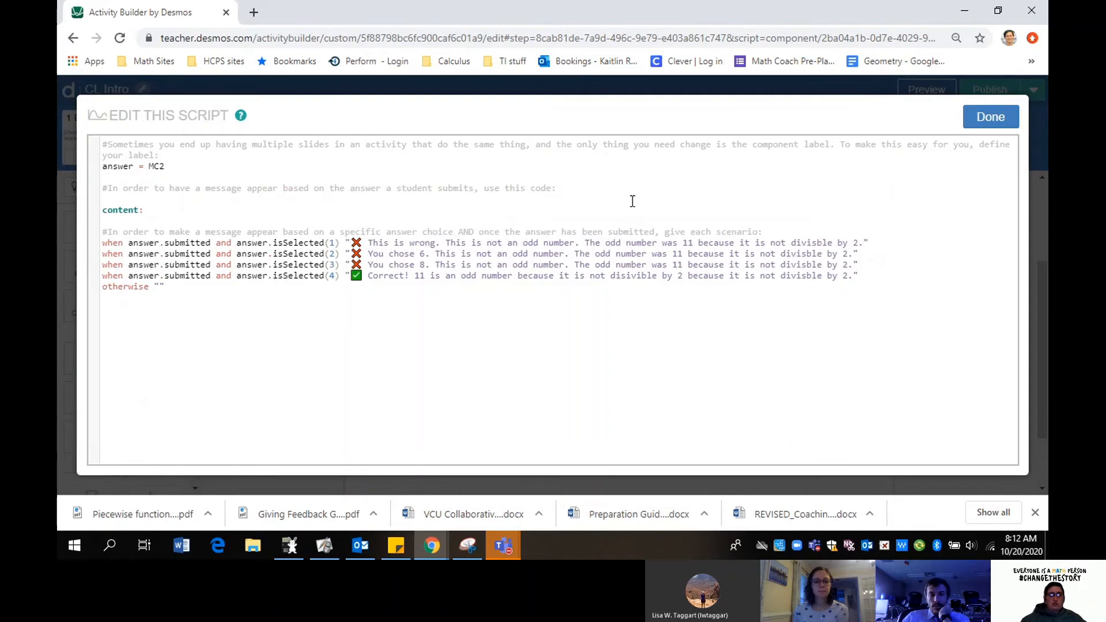
left_click(993, 121)
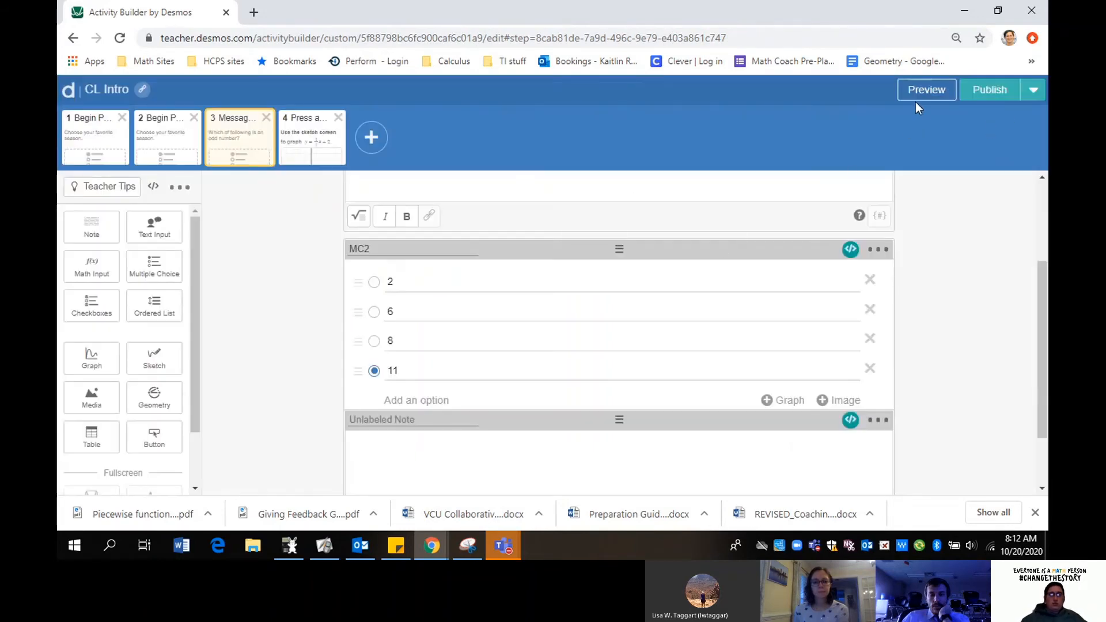
Step: Preview the reworded feedback by submitting answer 2 to the odd number question, and close the preview
left_click(930, 90)
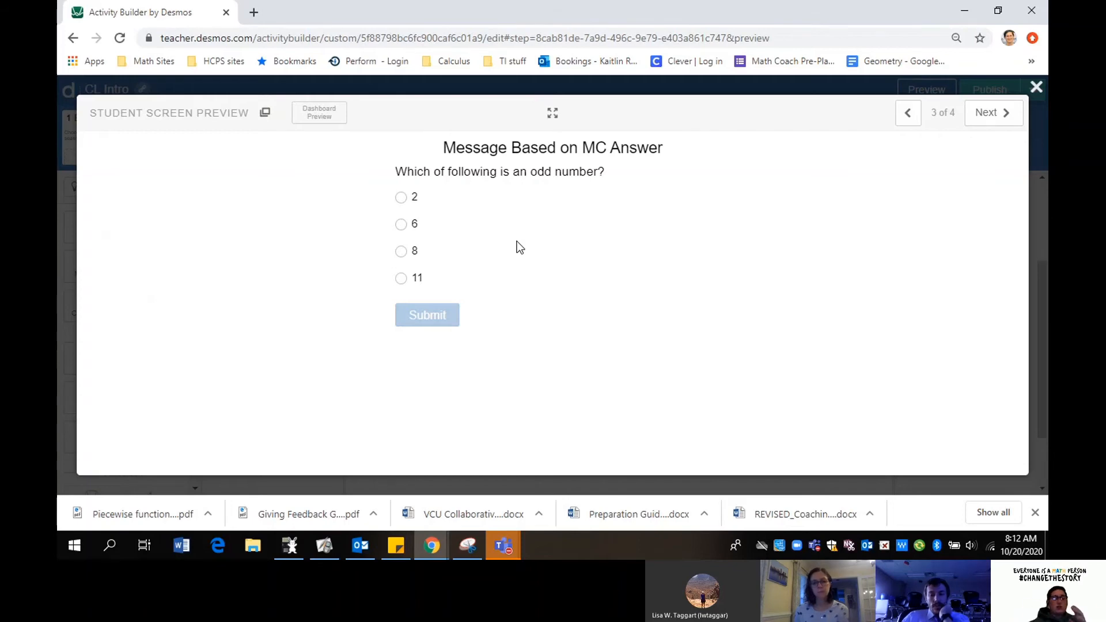
left_click(401, 197)
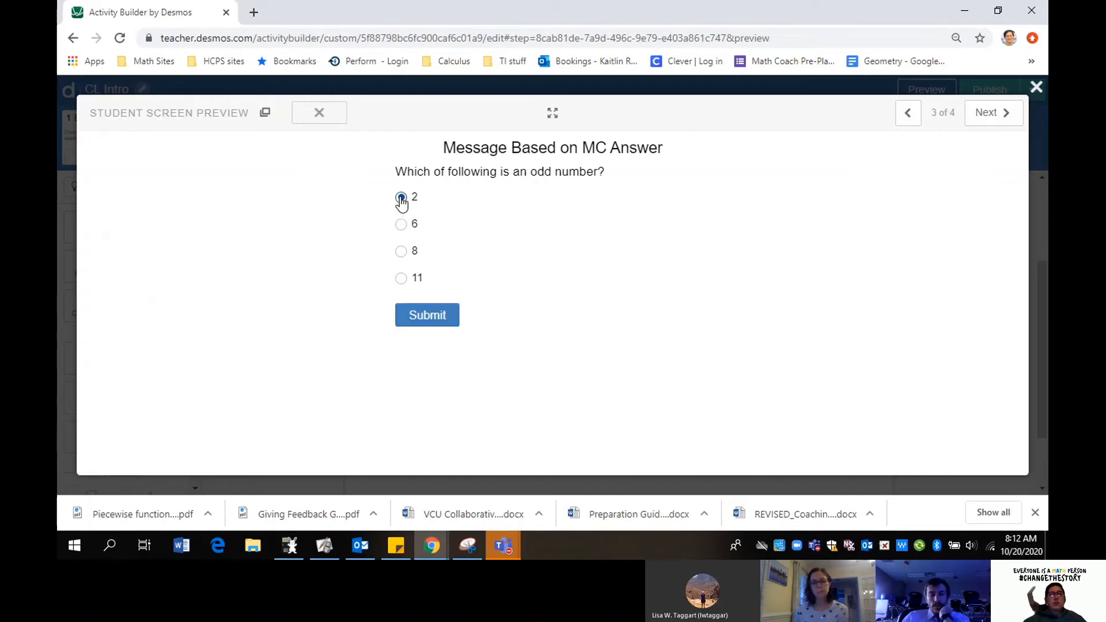
left_click(416, 316)
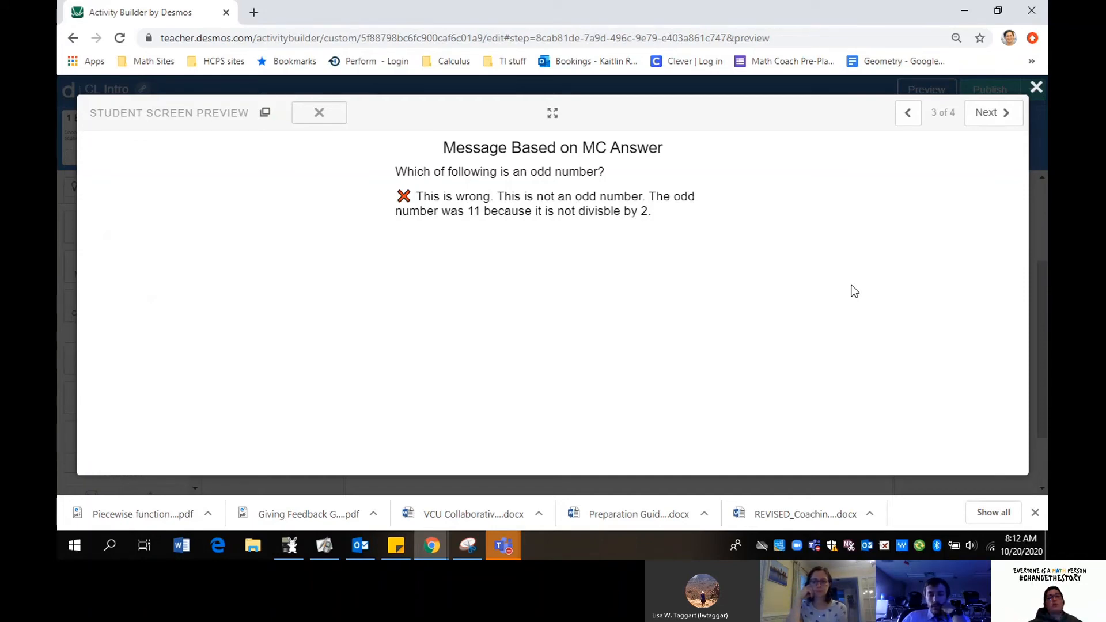
left_click(1037, 87)
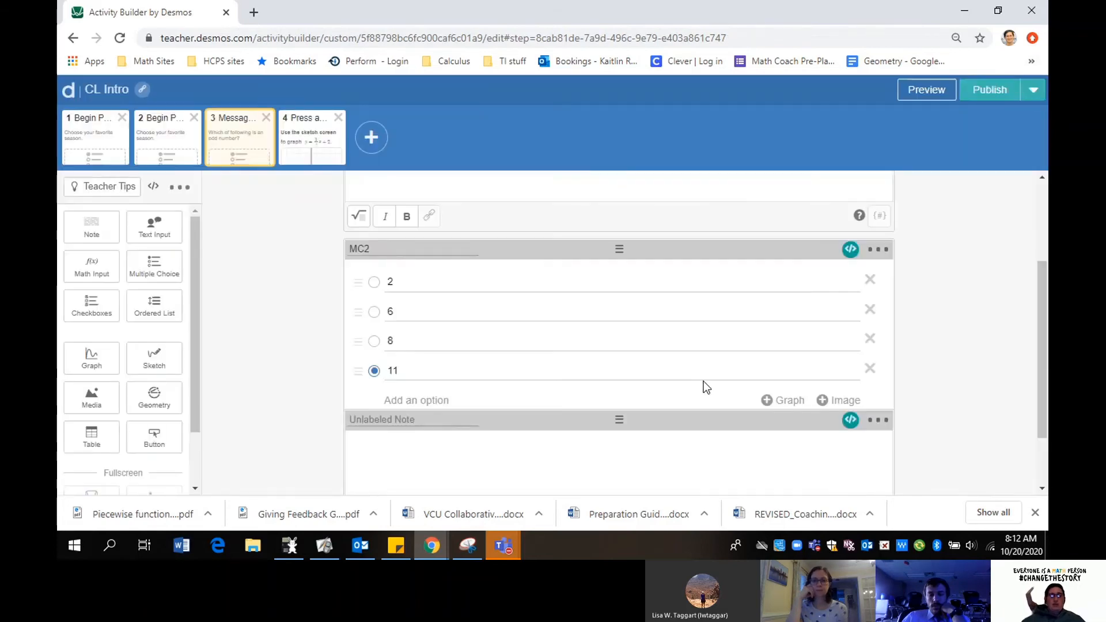
Step: Change "This is wrong" back to "You chose 2" in the first message of the unlabeled note's script and finish editing
left_click(852, 420)
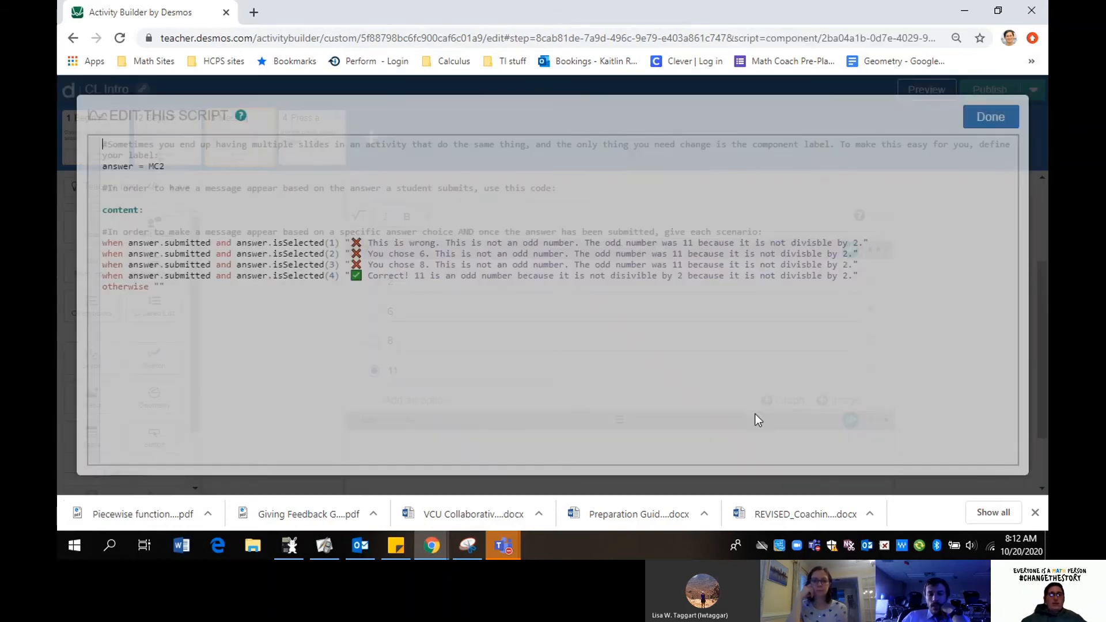
left_click_drag(435, 242, 368, 243)
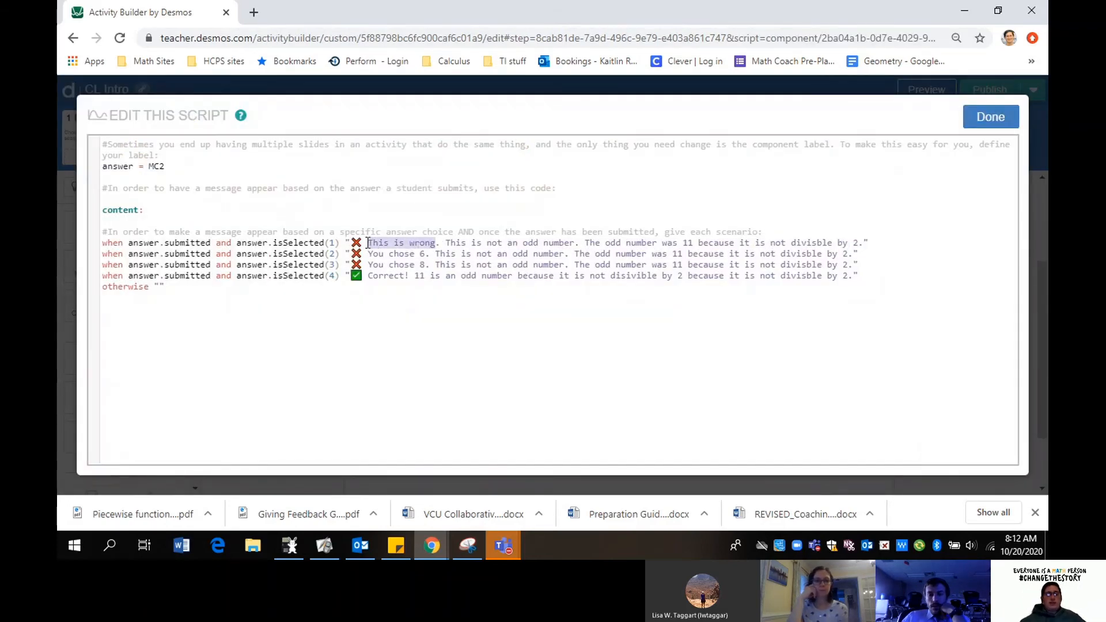
type("You chose 2")
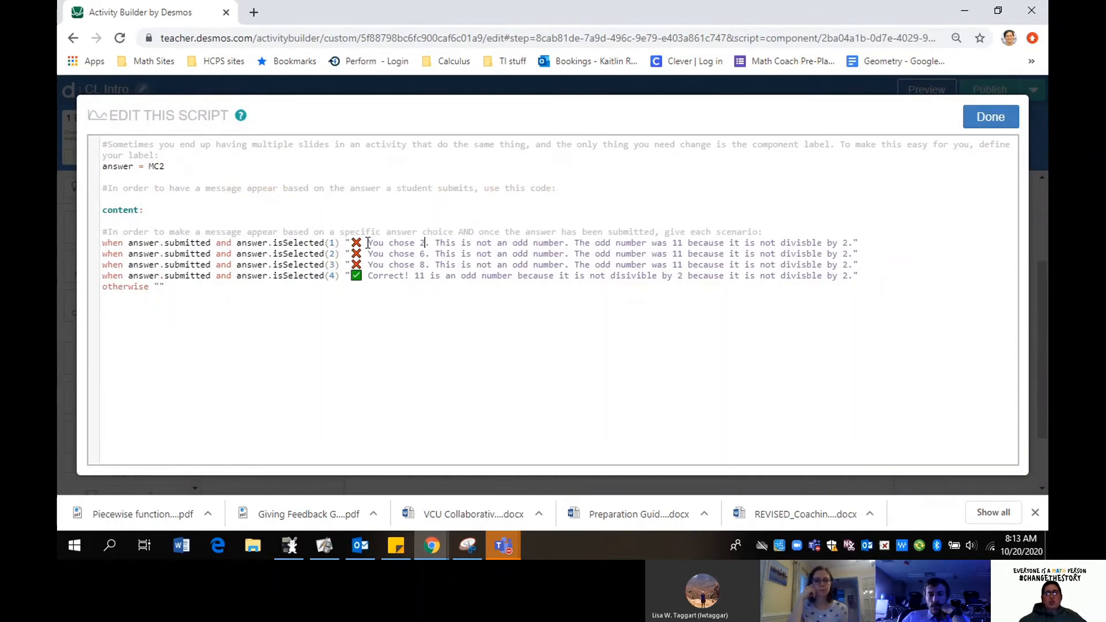
left_click(974, 118)
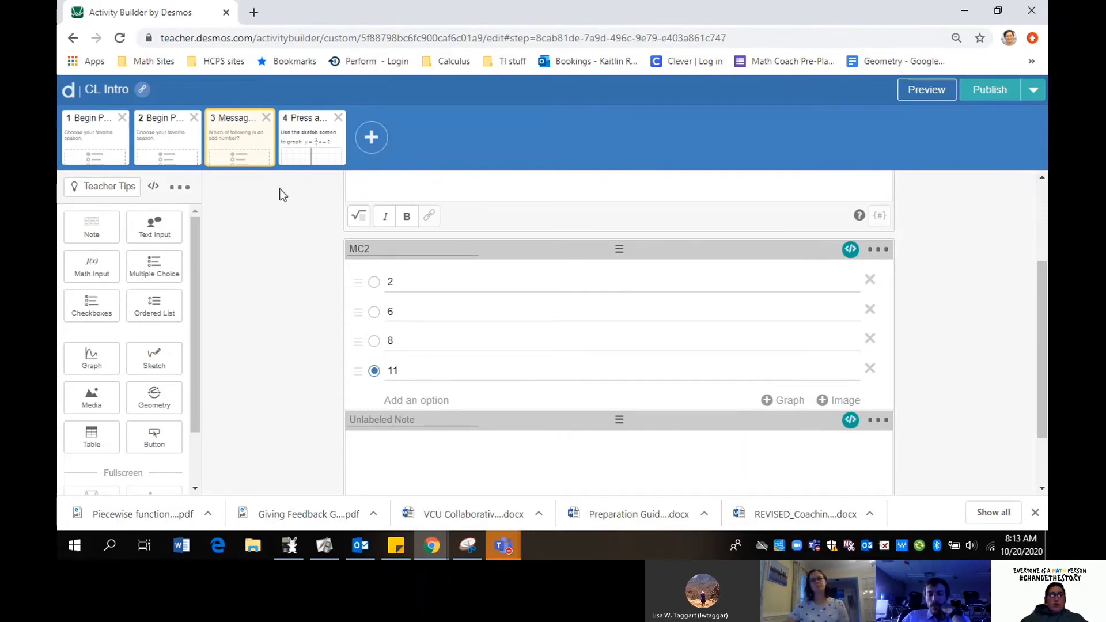
Step: In the CL Intro 10.19 and 10.20 dashboard, preview screen 3 and sketch a rising curve from about (-8, 1) to (6.5, 7.6)
left_click(429, 553)
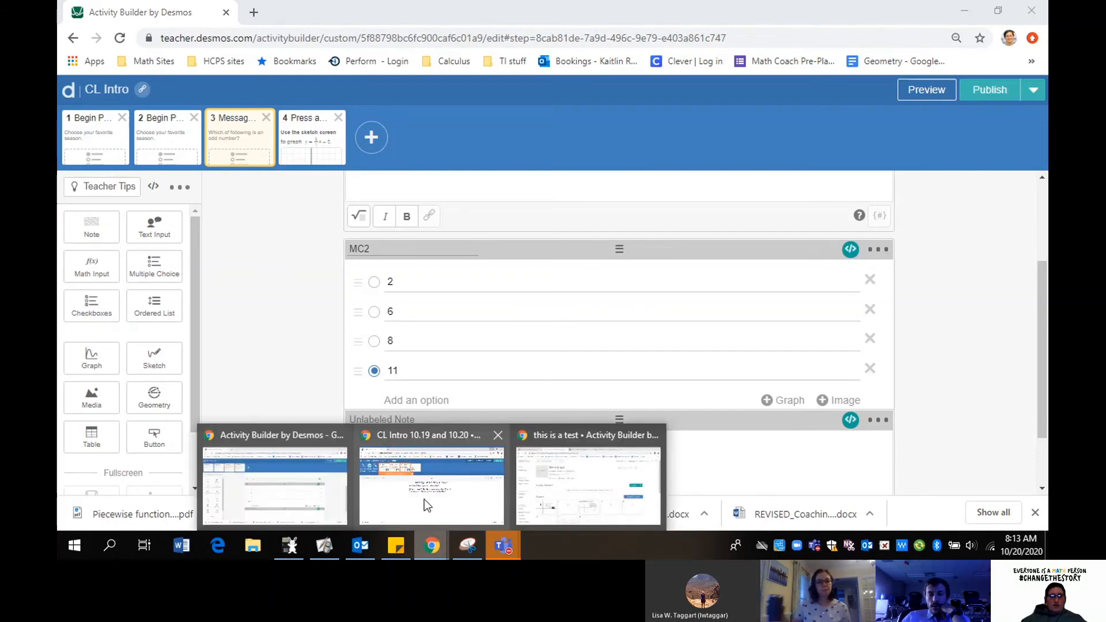
left_click(424, 499)
left_click(365, 141)
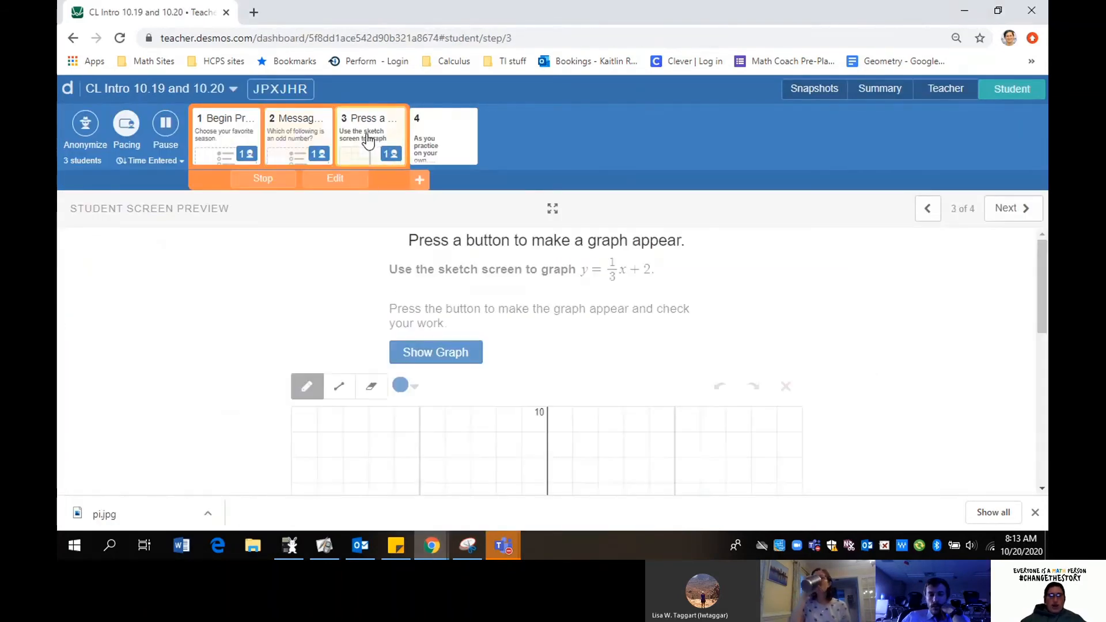
scroll(970, 337, "down", 1)
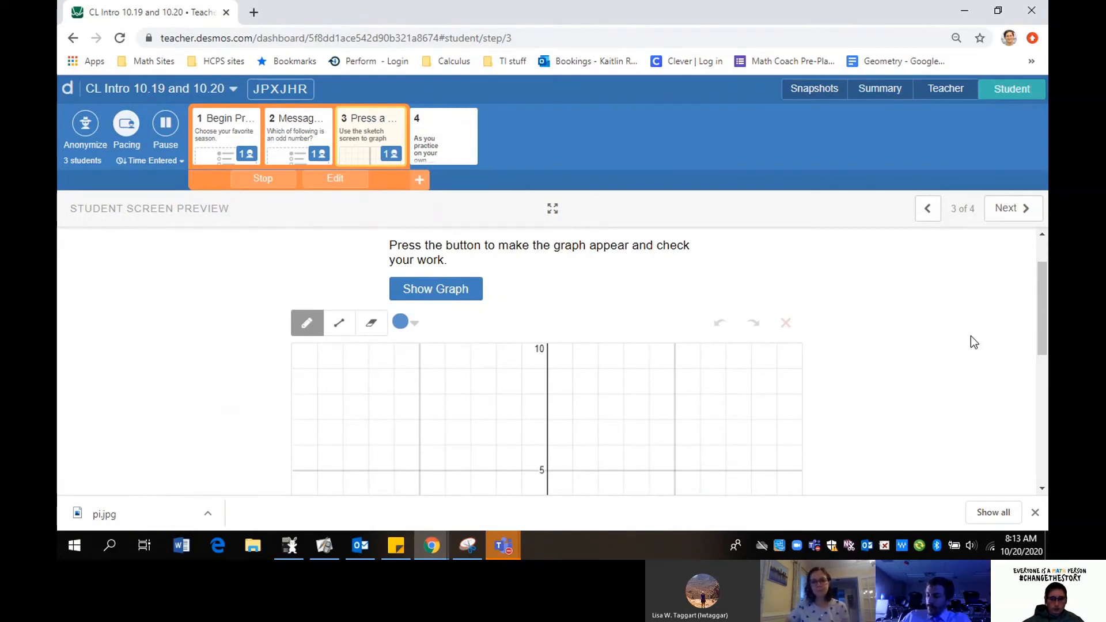
scroll(970, 342, "up", 1)
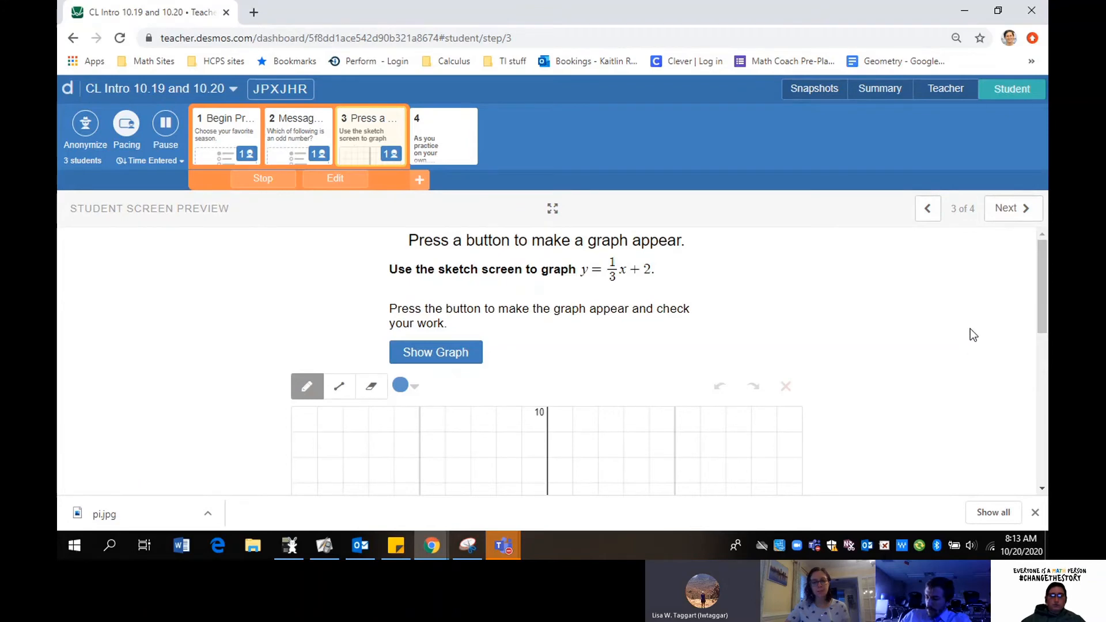
scroll(970, 329, "down", 1)
scroll(970, 329, "down", 2)
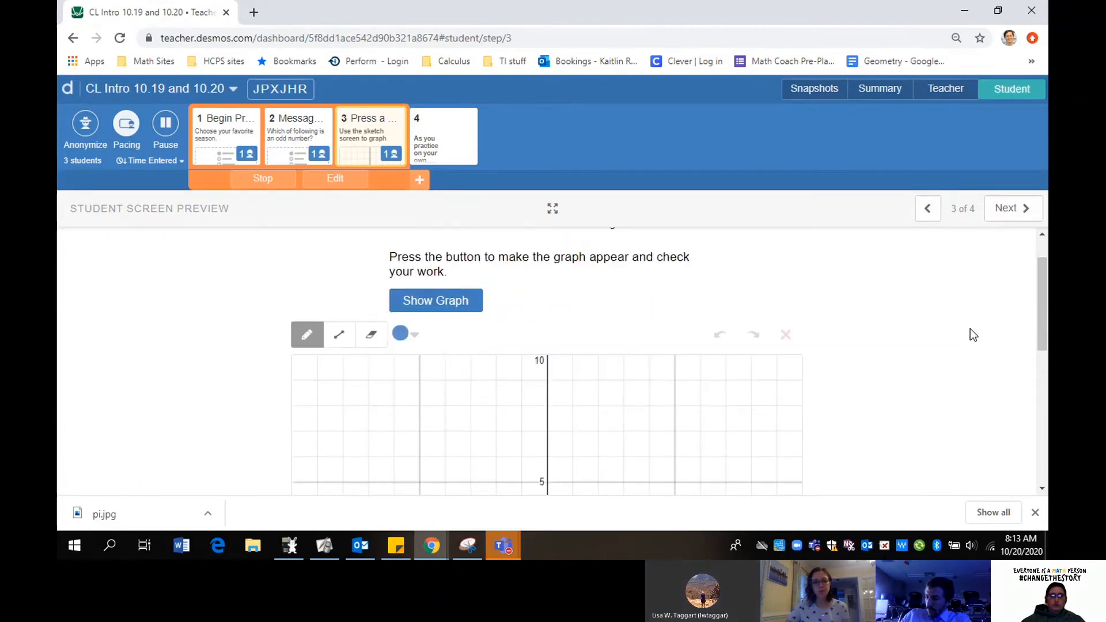
scroll(970, 328, "down", 1)
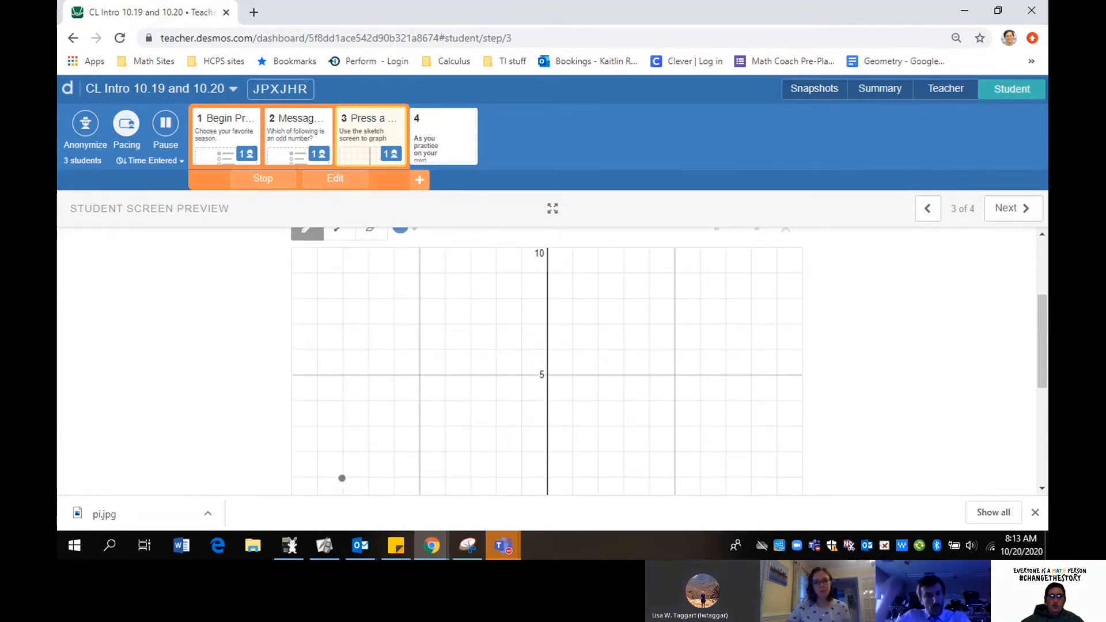
scroll(1021, 275, "up", 3)
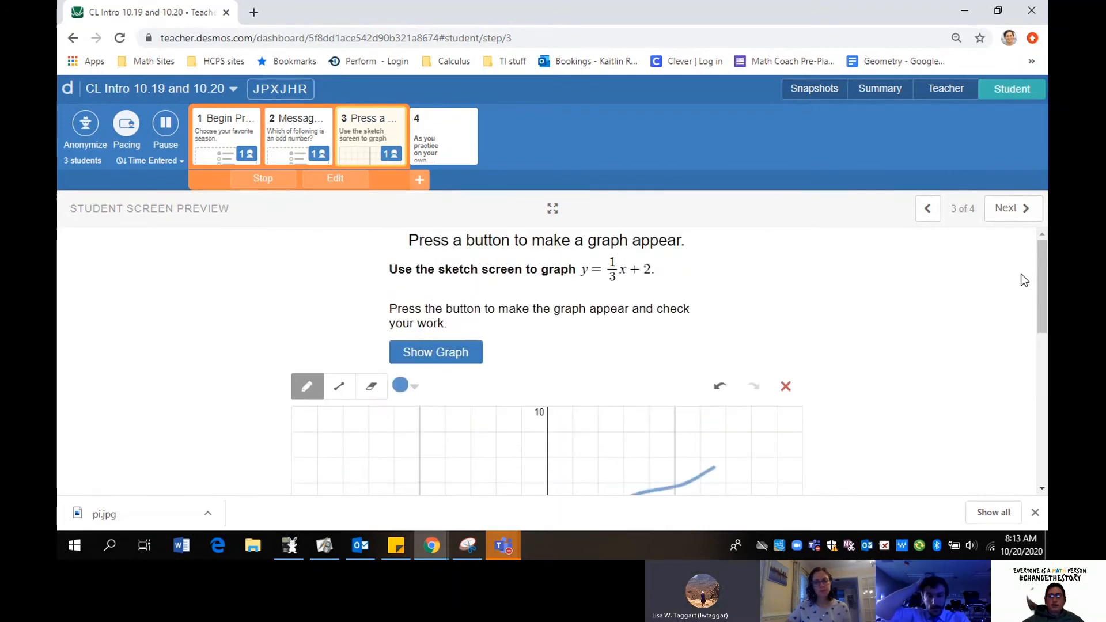
Step: Show the graph on the previewed screen and compare its line with the freehand sketch
scroll(973, 304, "down", 1)
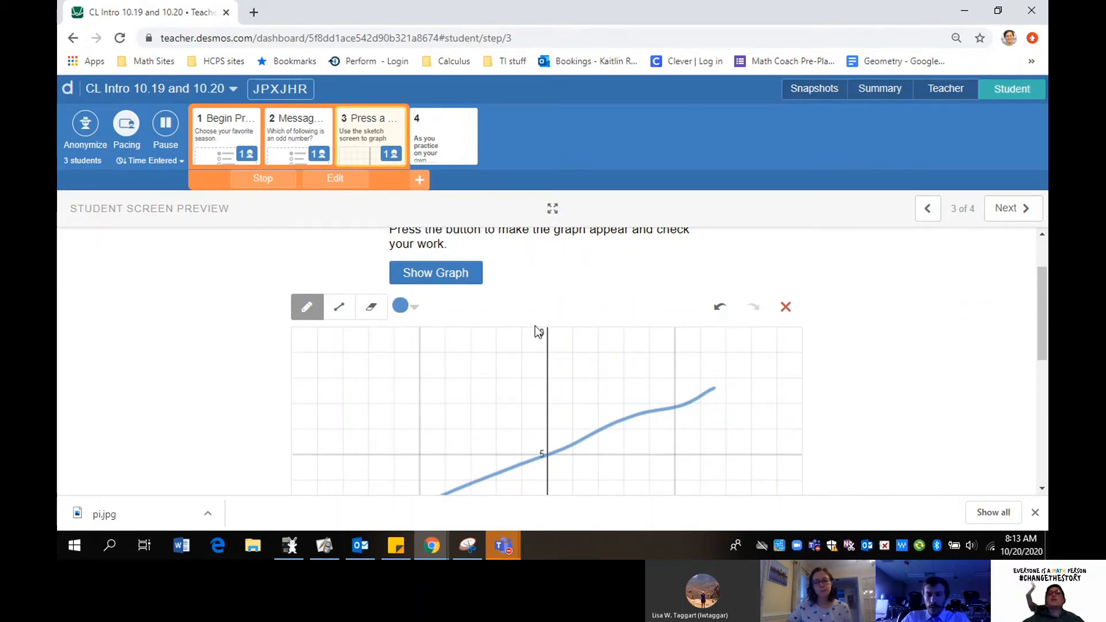
left_click(436, 276)
scroll(740, 475, "down", 2)
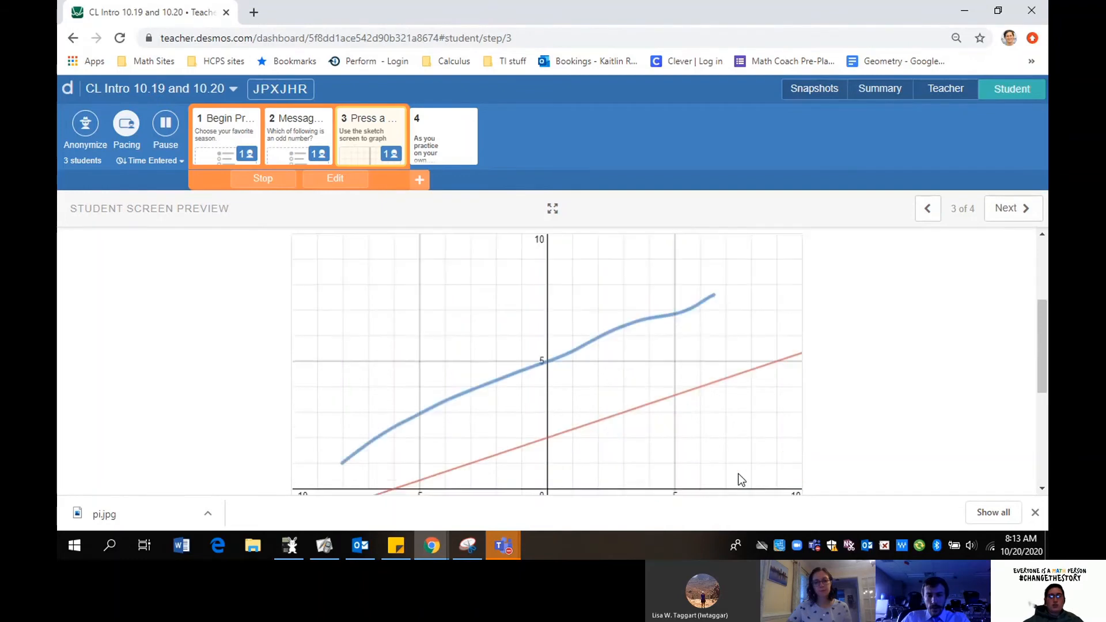
scroll(739, 475, "up", 2)
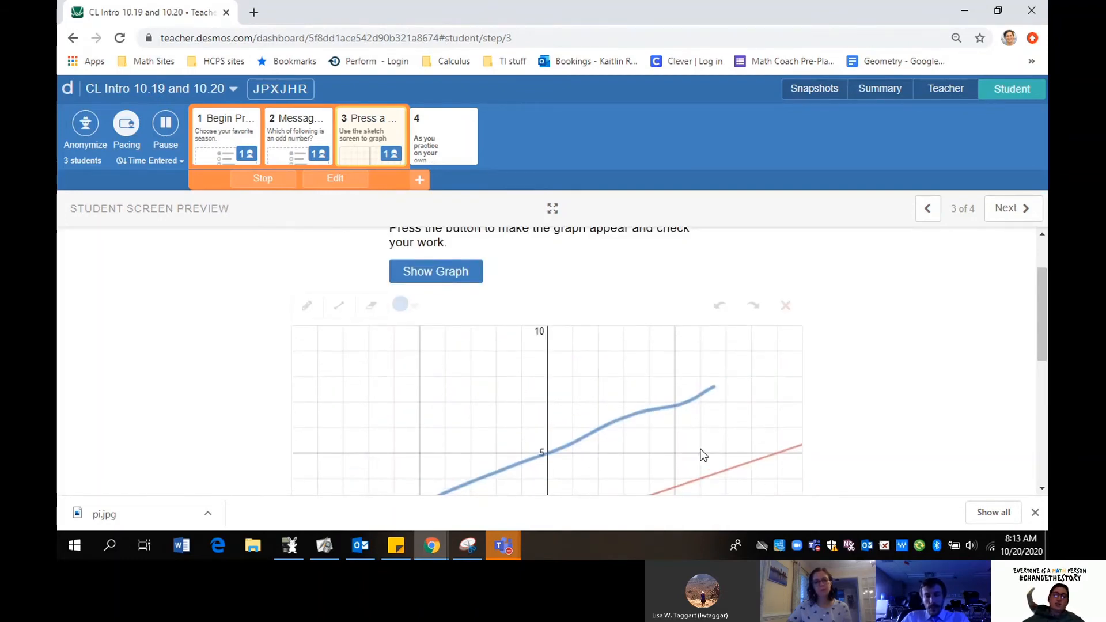
scroll(825, 451, "down", 1)
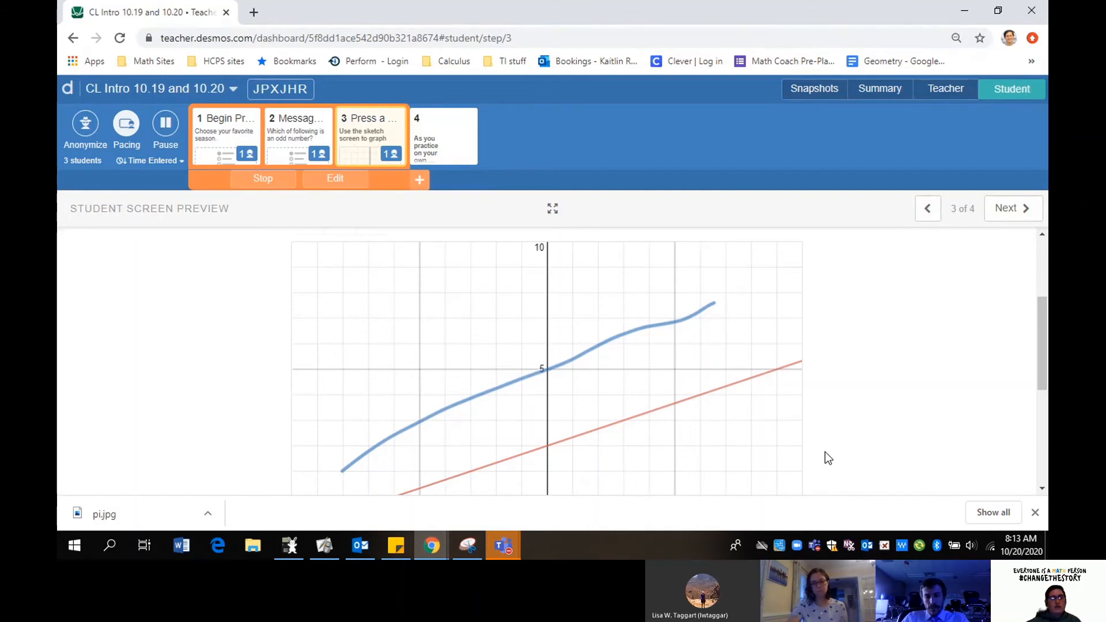
scroll(825, 451, "up", 1)
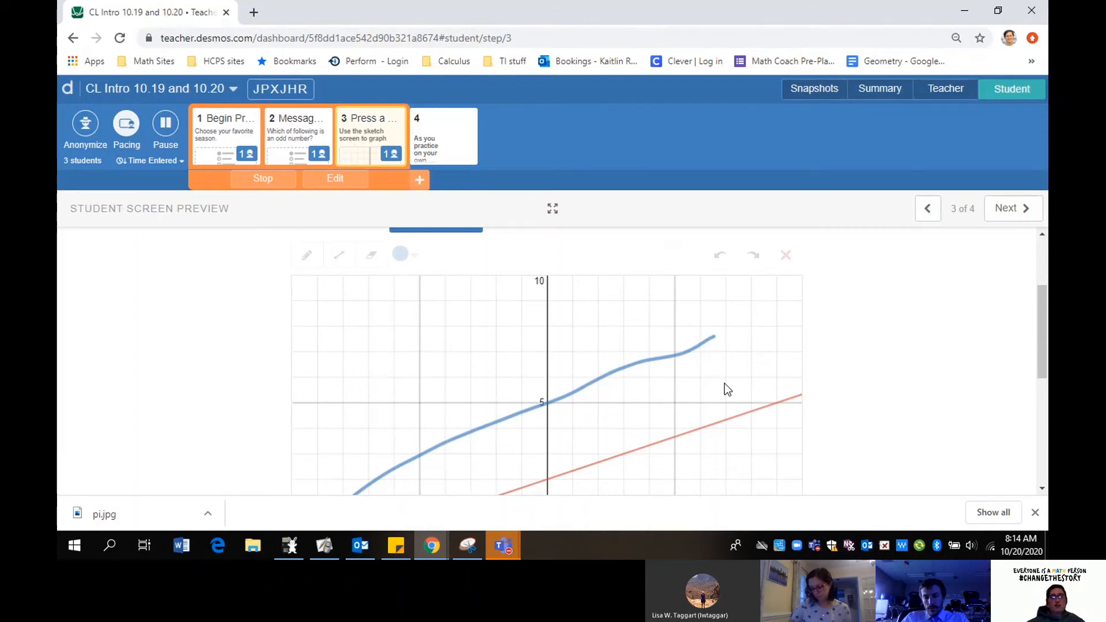
Step: Return to the CL Intro editor, open screen 4, and examine its note, Show Graph button and sketch1 component
left_click(965, 10)
left_click(310, 137)
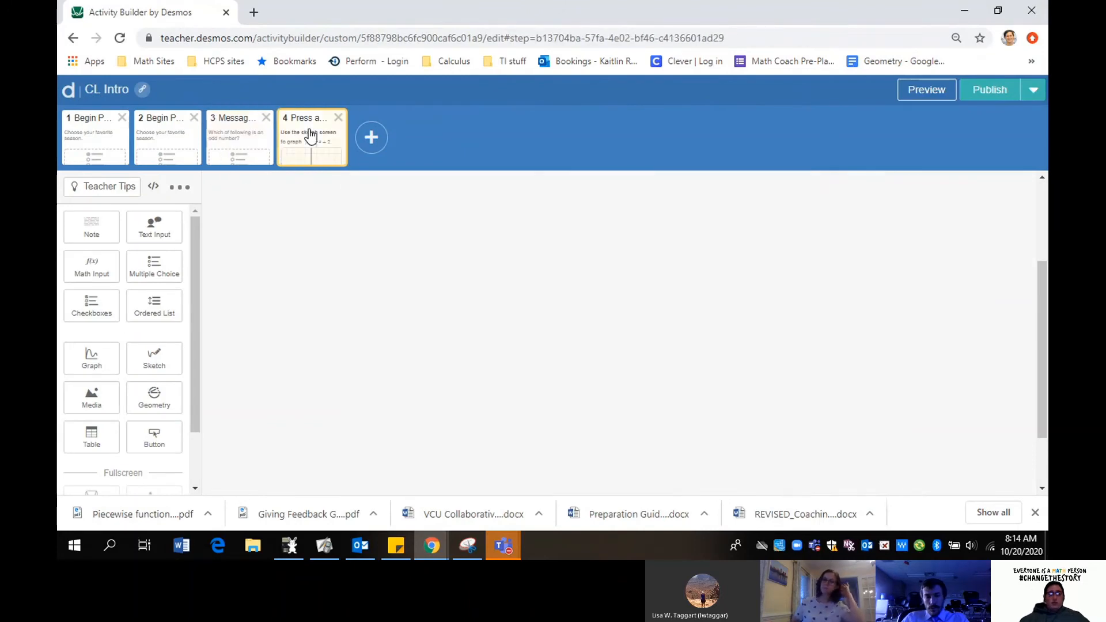
scroll(878, 317, "up", 3)
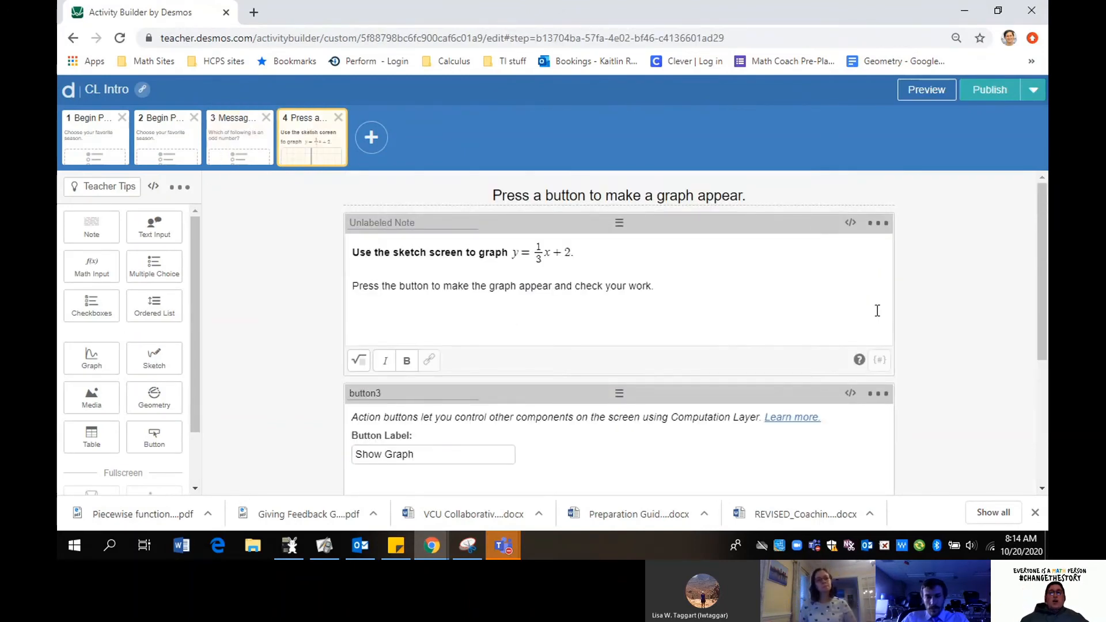
scroll(973, 291, "down", 2)
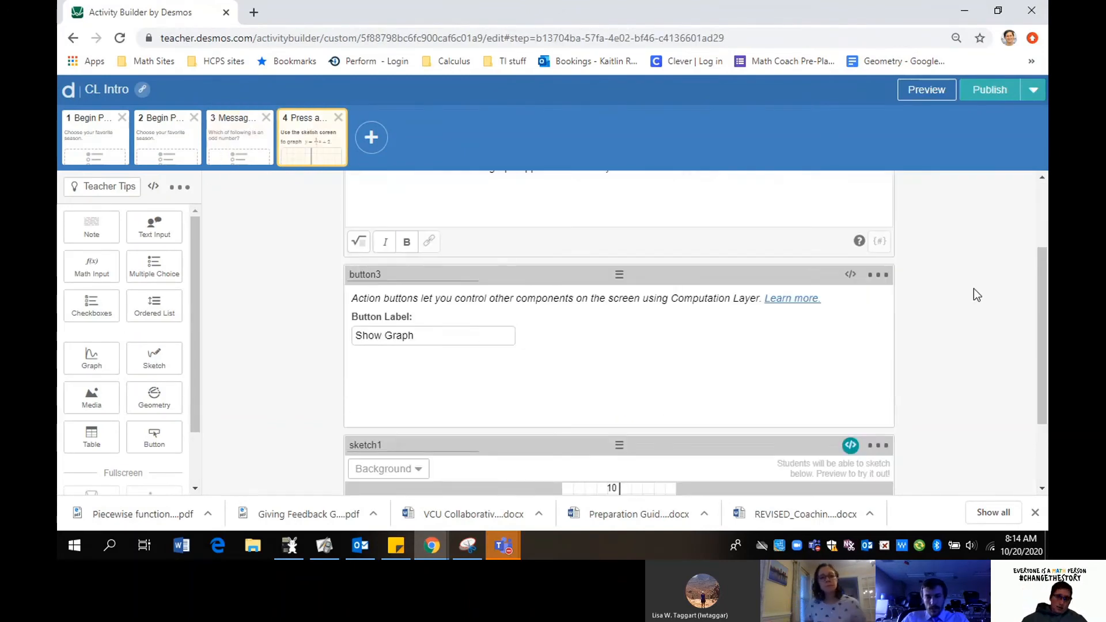
scroll(973, 291, "up", 2)
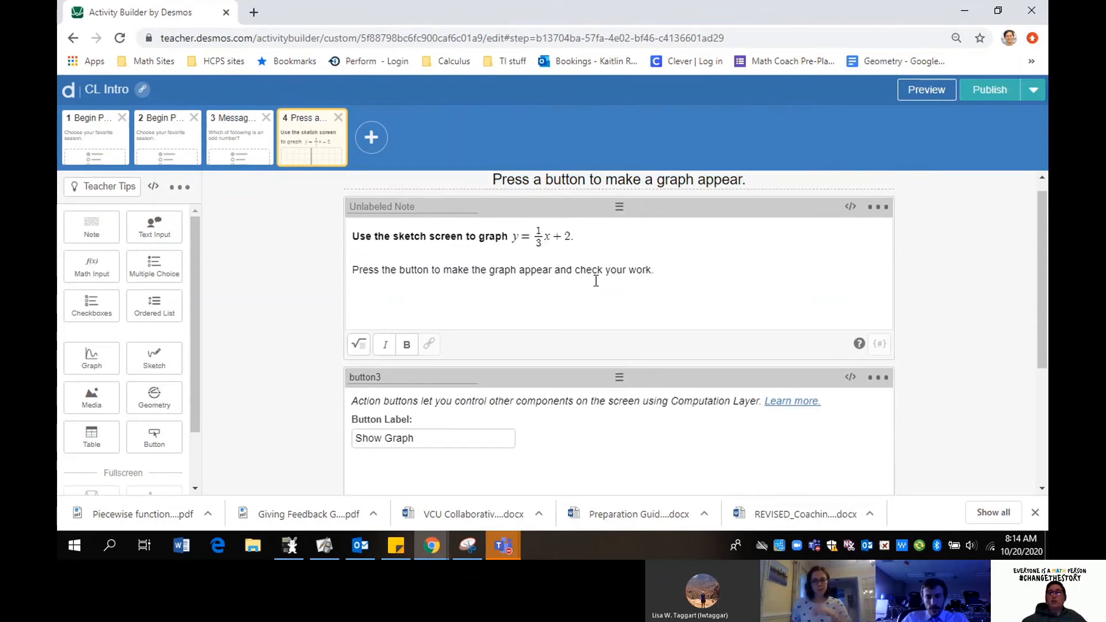
scroll(596, 280, "up", 1)
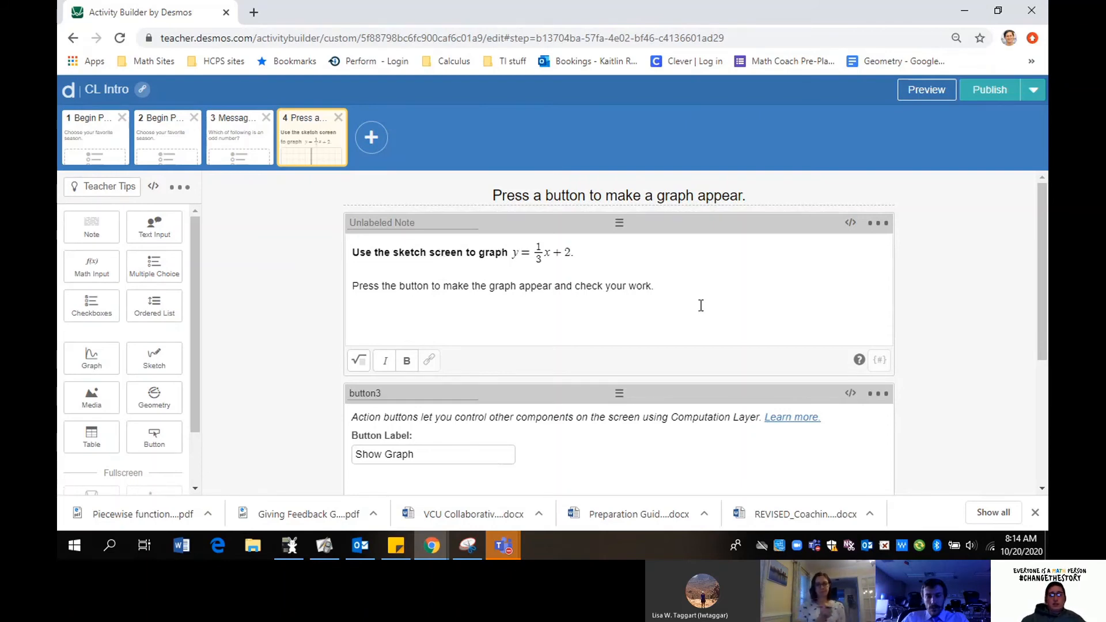
scroll(700, 306, "down", 4)
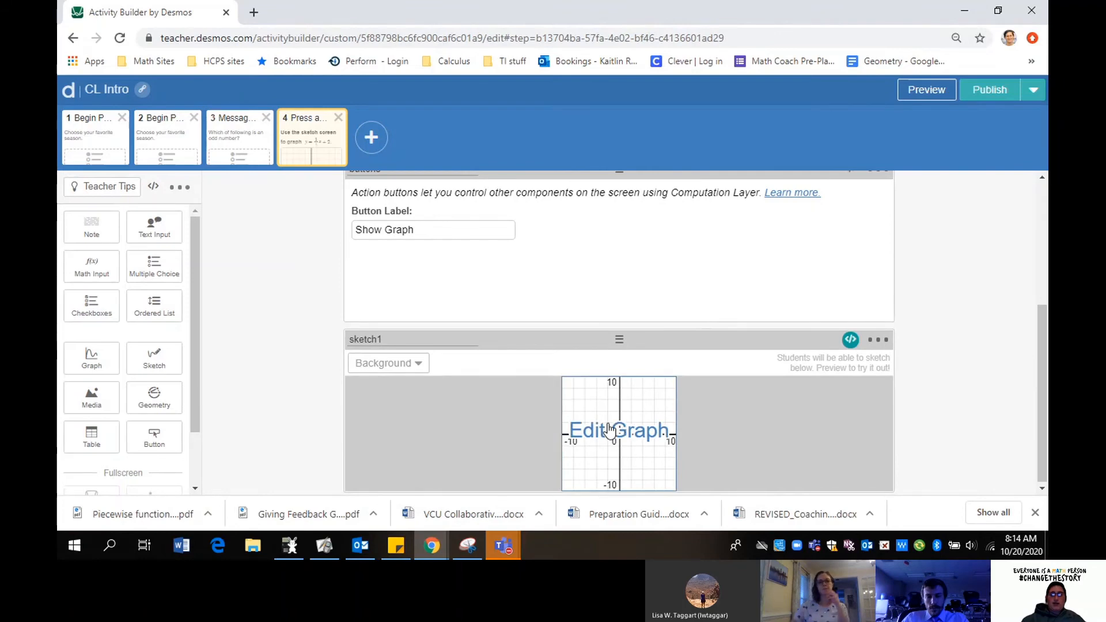
scroll(627, 427, "up", 2)
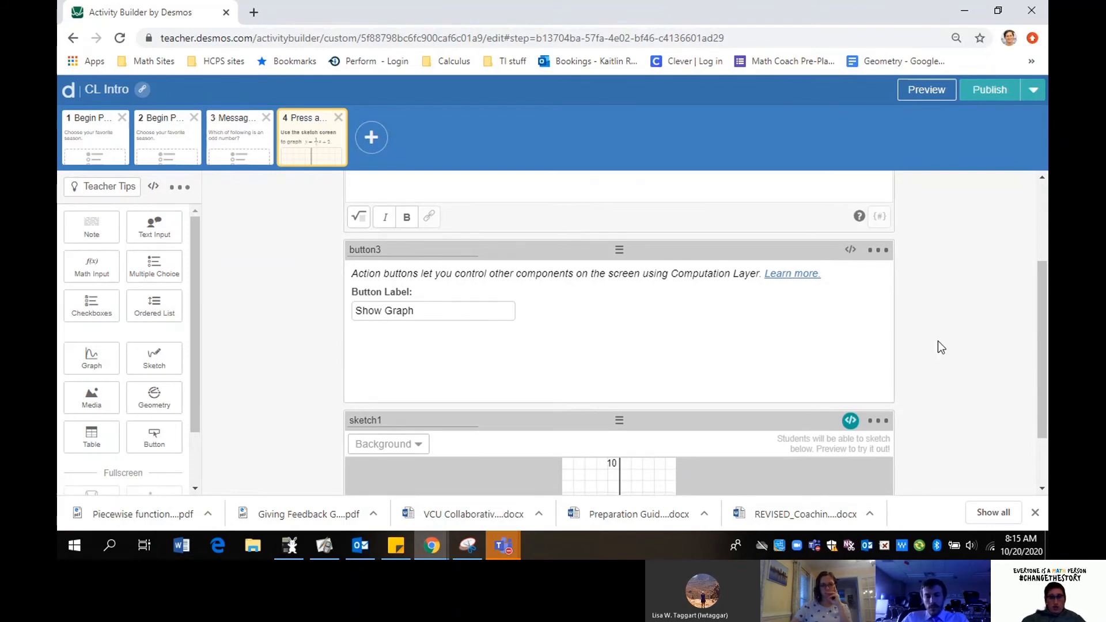
scroll(937, 341, "down", 1)
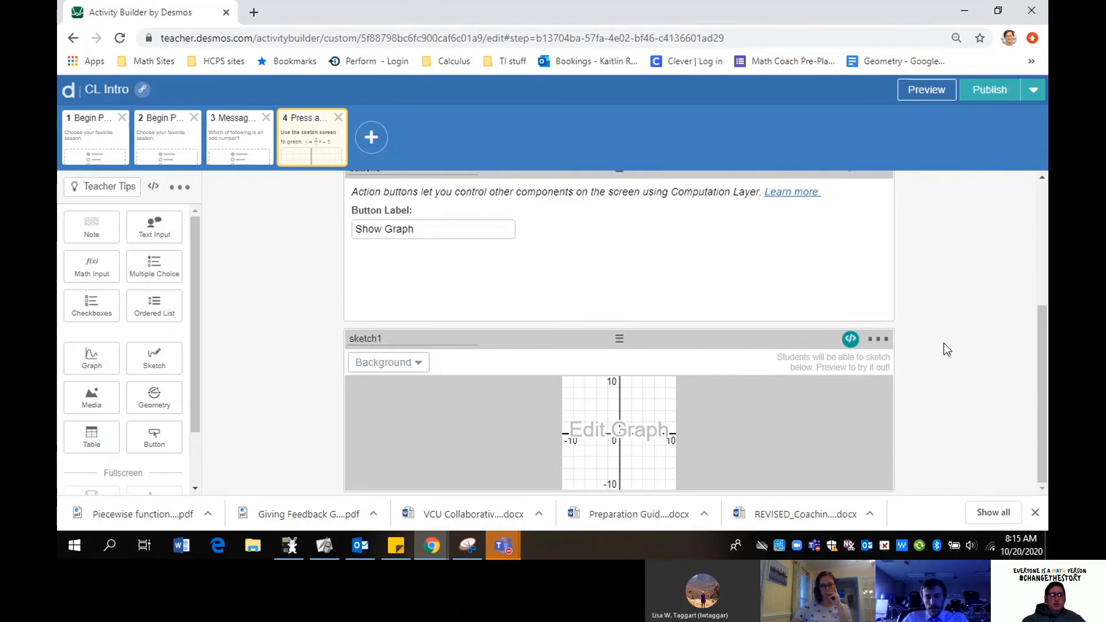
Step: Add another sketch component to screen 4 and give it an editable graph background
left_click(155, 362)
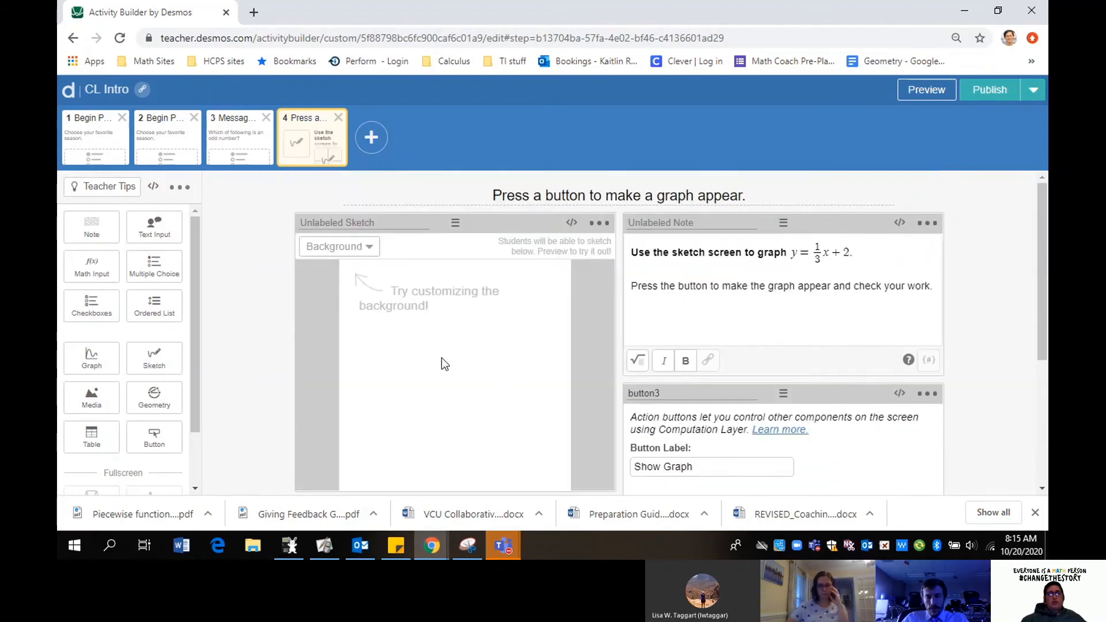
left_click(358, 246)
left_click(450, 314)
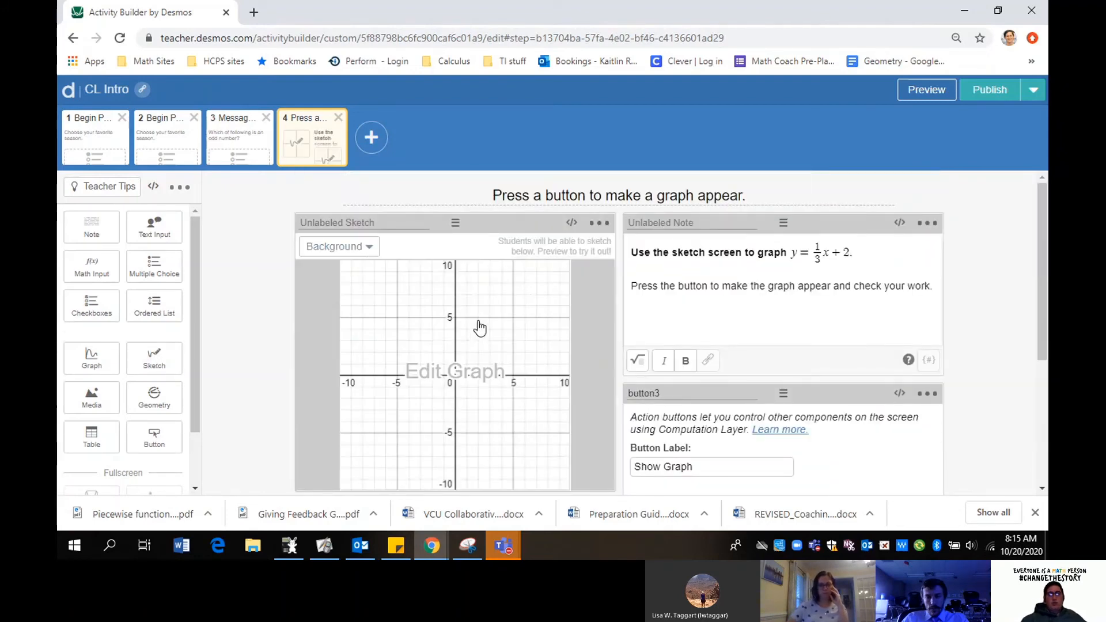
Step: Open the custom image upload for the unlabeled sketch's background, cancel it, and delete that sketch component
left_click(371, 247)
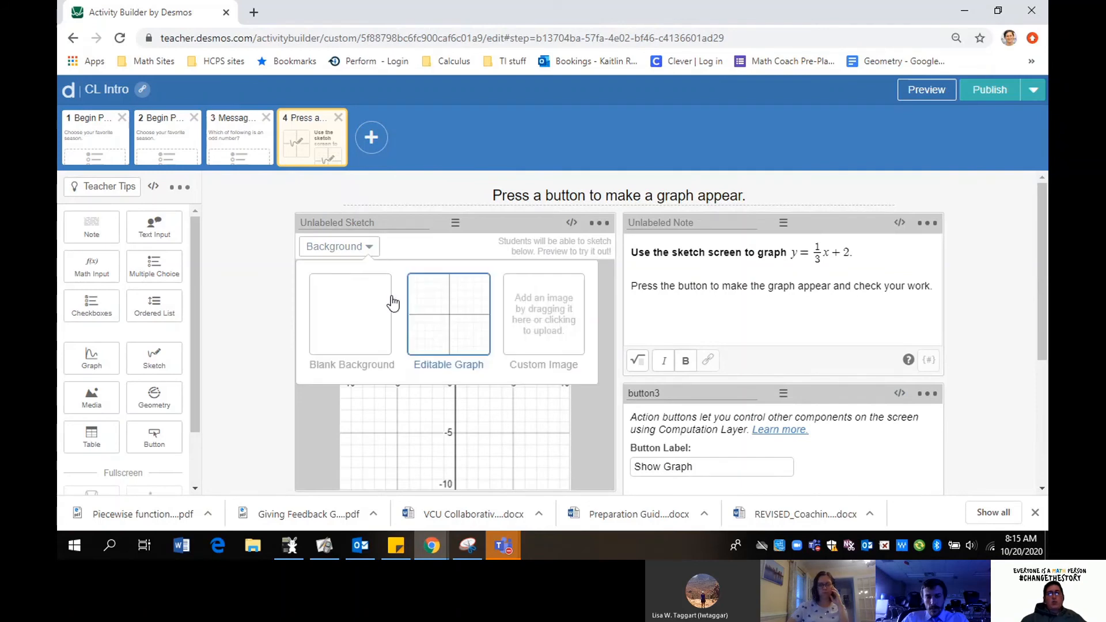
left_click(547, 331)
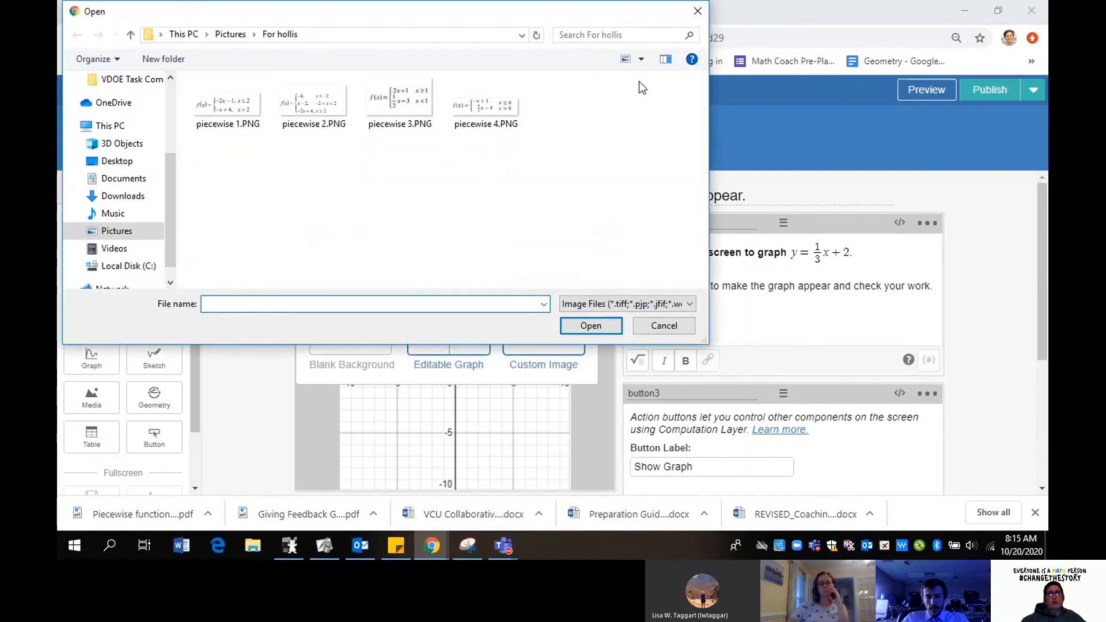
left_click(697, 11)
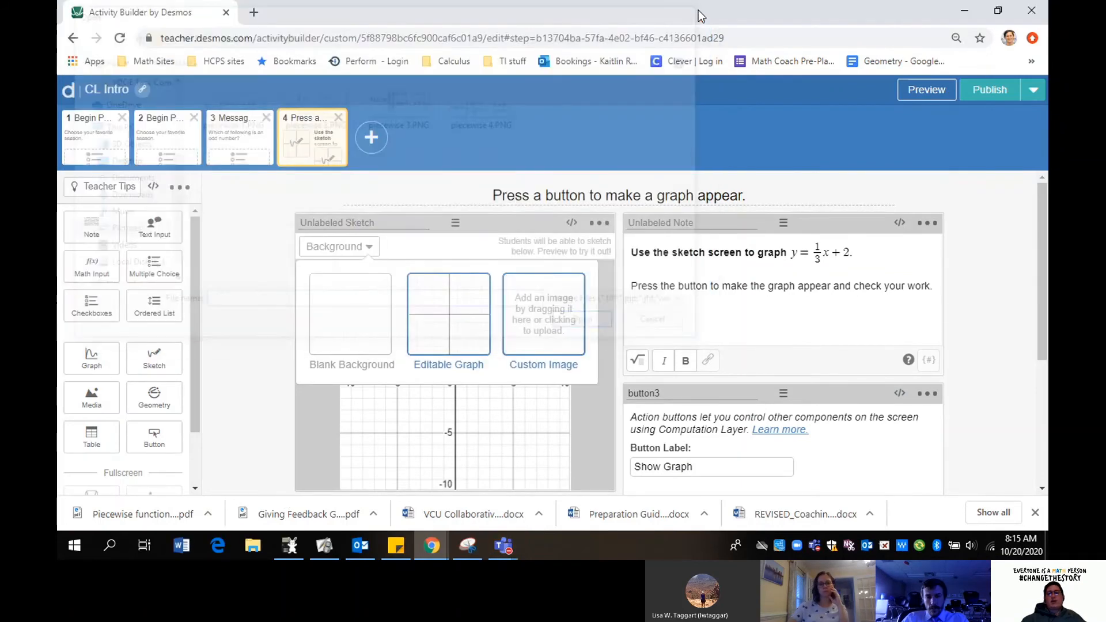
left_click(599, 222)
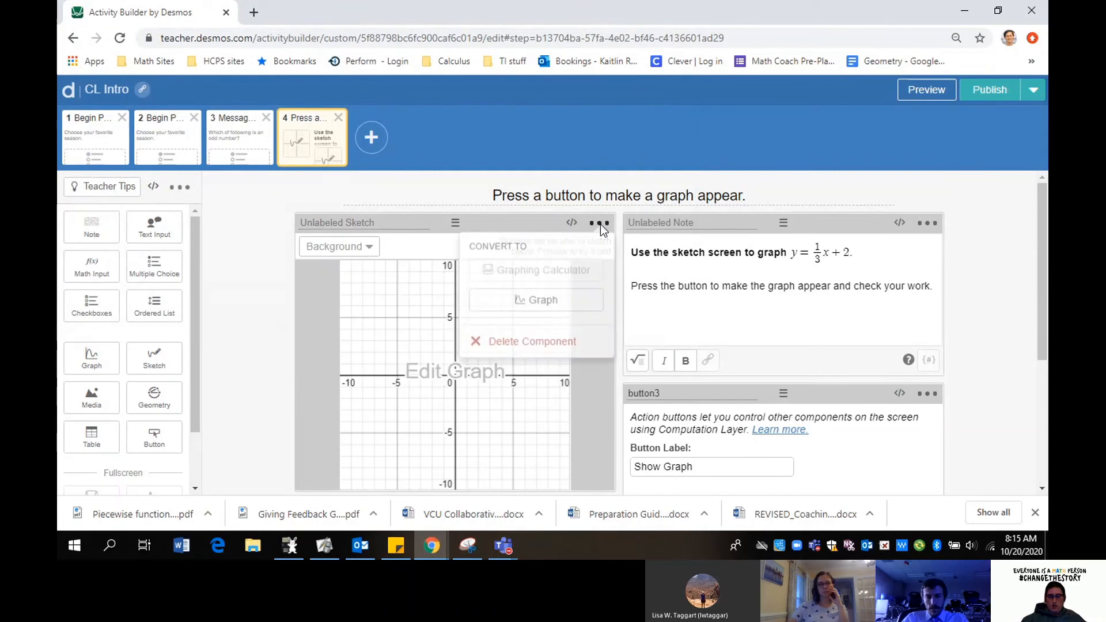
left_click(518, 344)
Step: Remove the {s_how = 1} restriction from the equation in sketch1's background graph, leaving y = 1/3x + 2, and finish editing
scroll(911, 360, "down", 4)
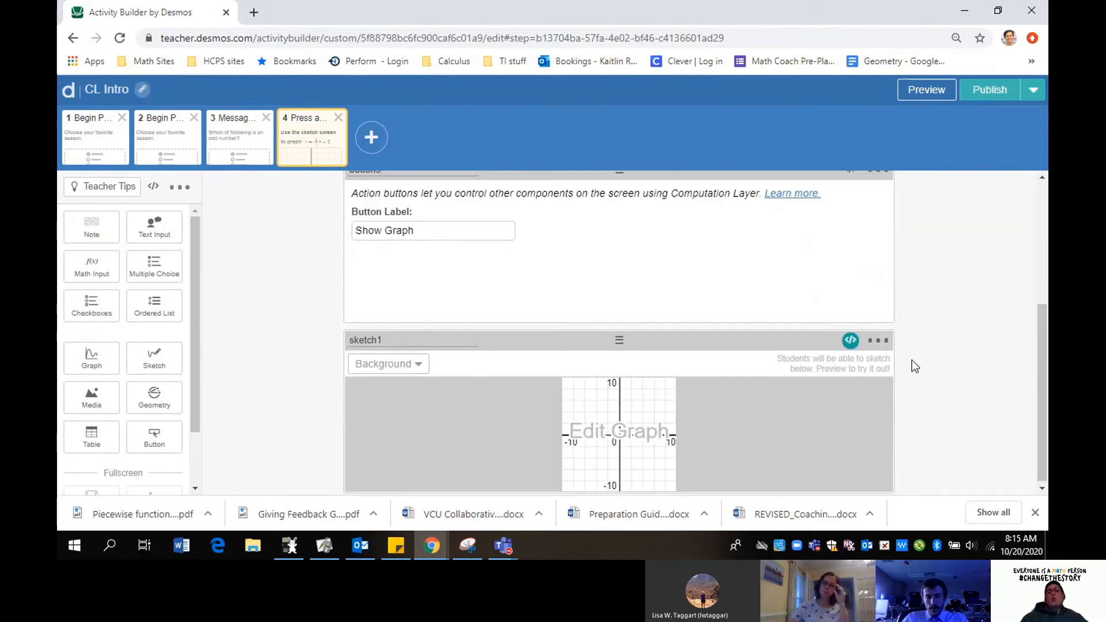
scroll(911, 361, "up", 4)
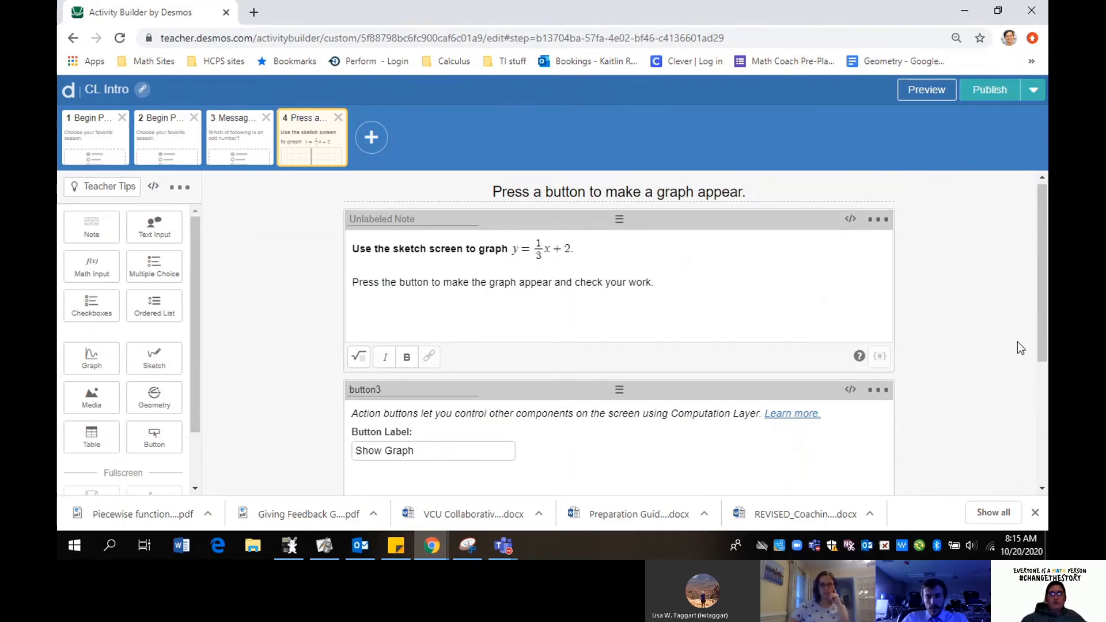
scroll(1020, 348, "down", 4)
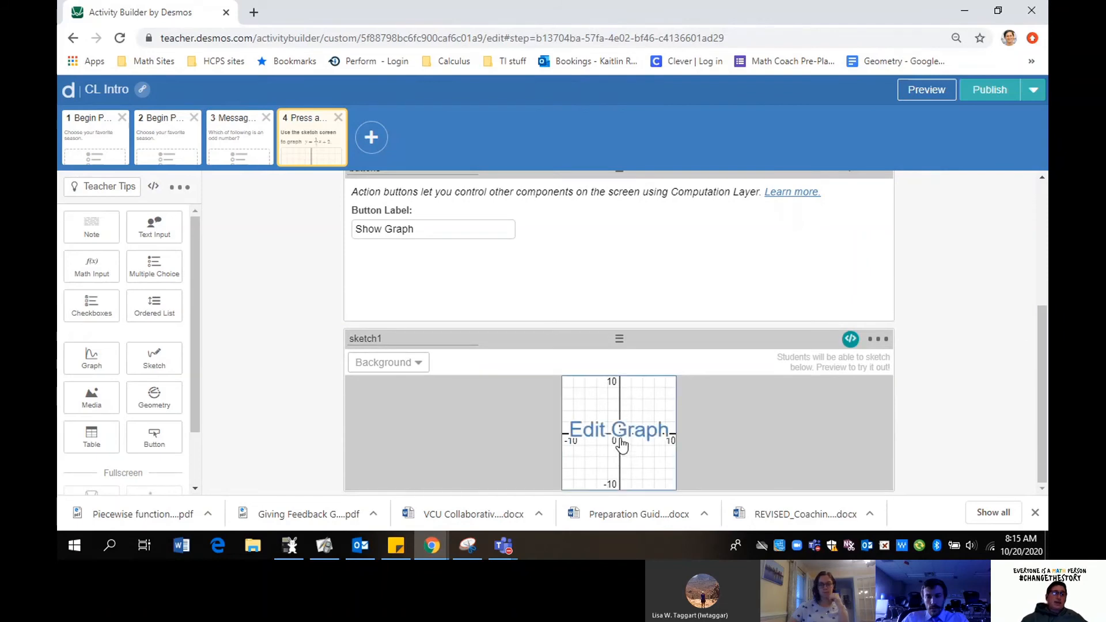
left_click(622, 443)
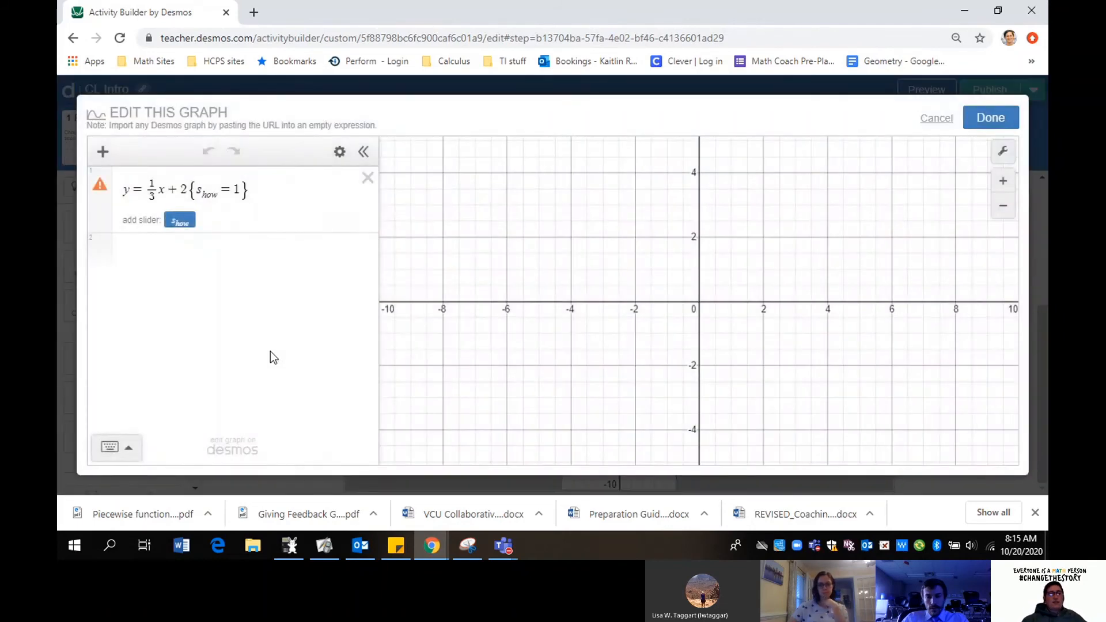
left_click_drag(248, 193, 201, 191)
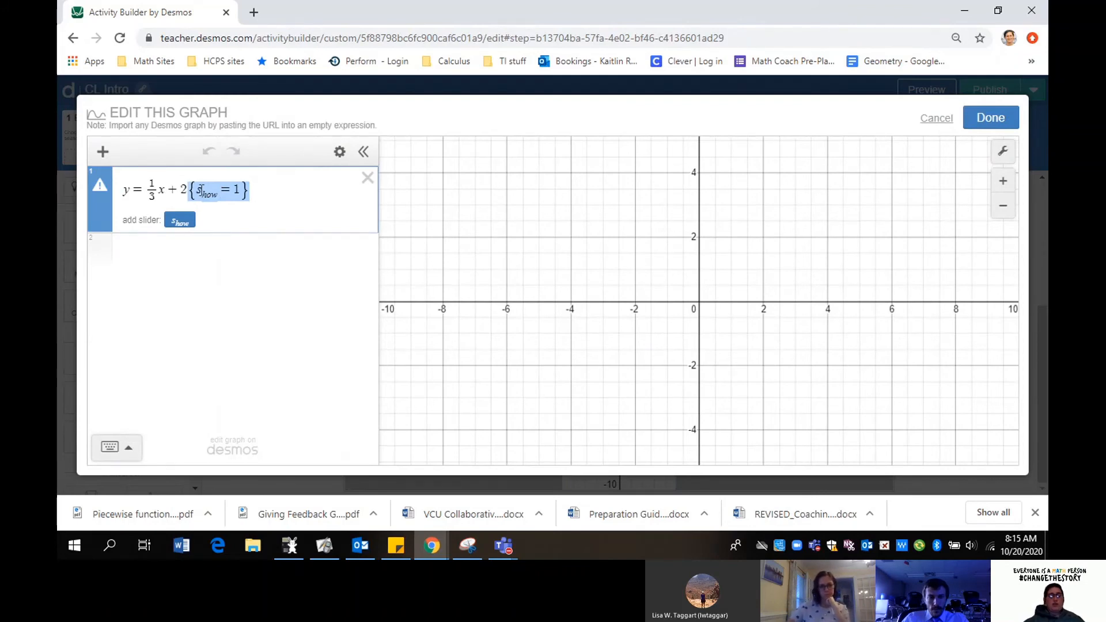
key("BackSpace")
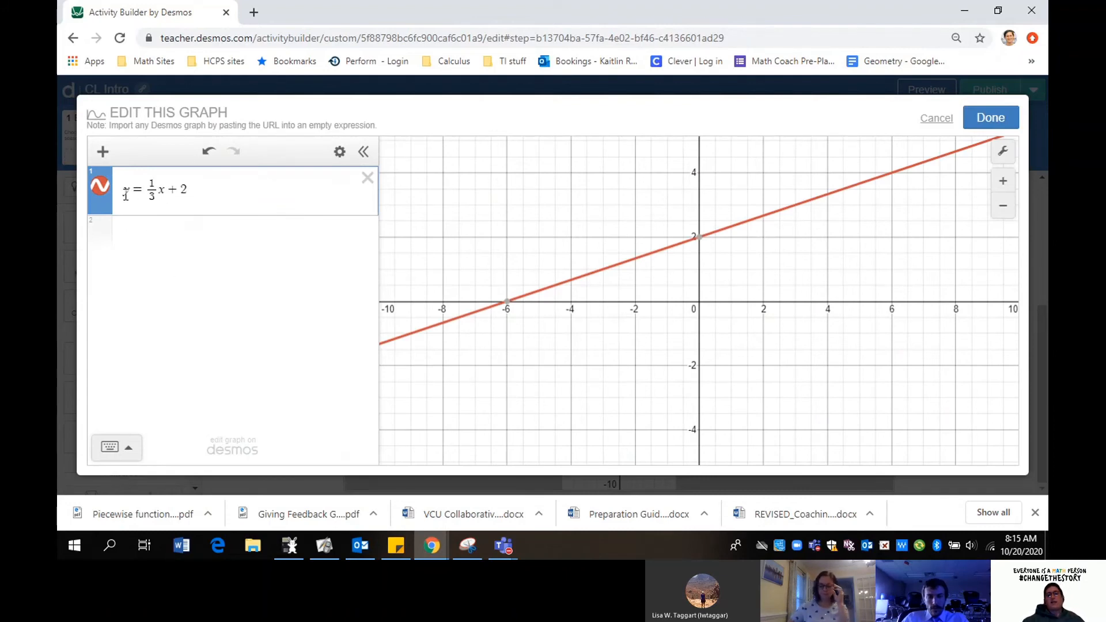
left_click(1004, 114)
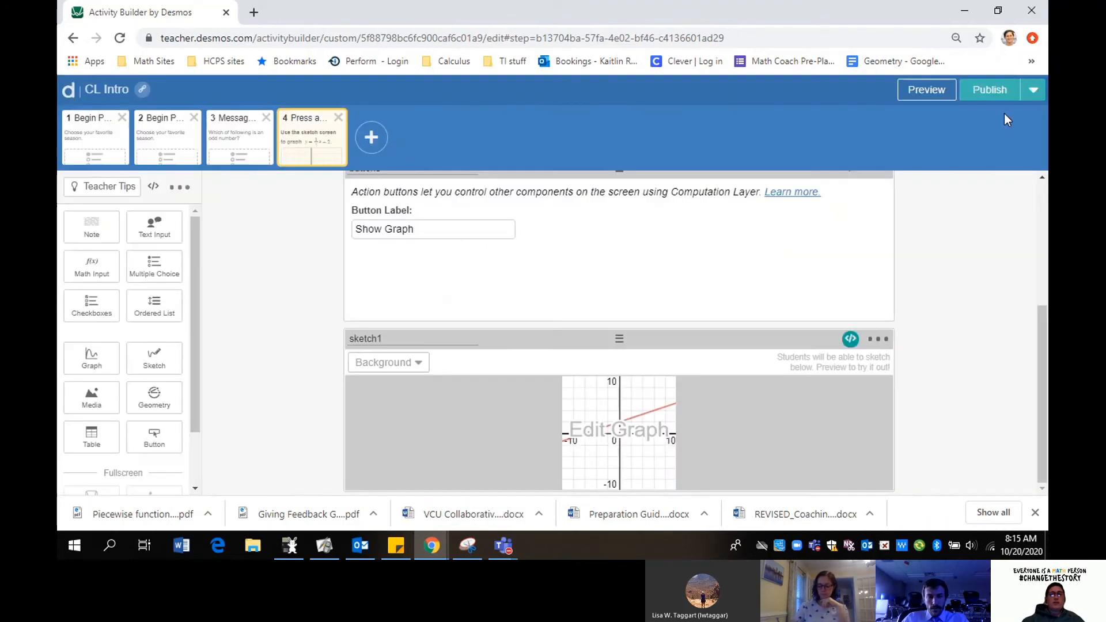
Step: Preview screen 4 with the unrestricted line in the sketch background and close the preview
left_click(932, 96)
scroll(864, 326, "down", 4)
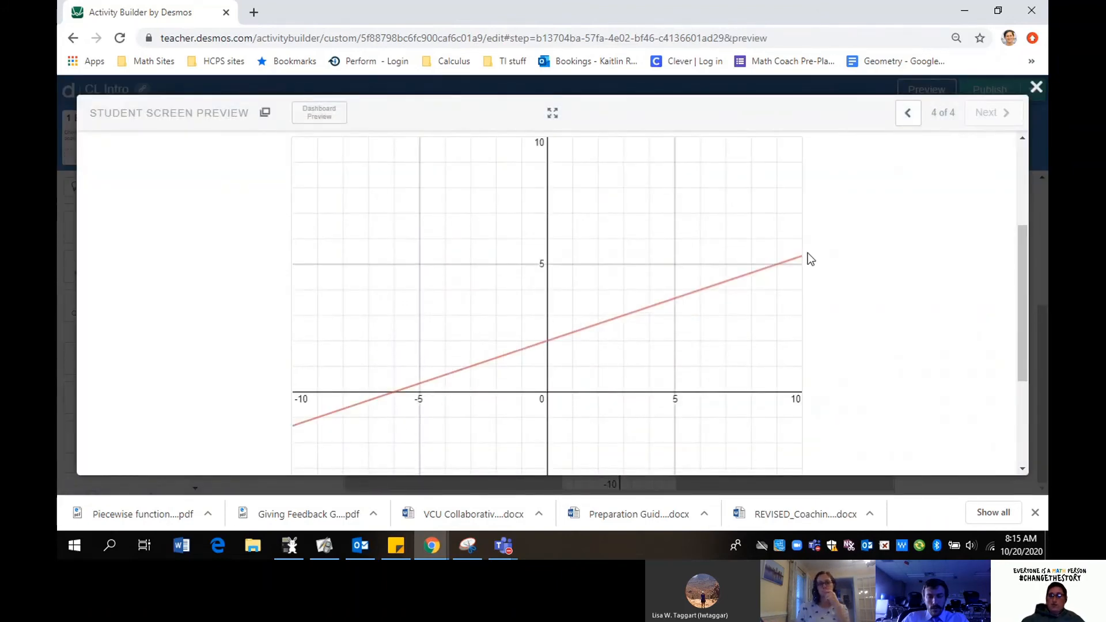
scroll(808, 253, "up", 5)
left_click(1035, 88)
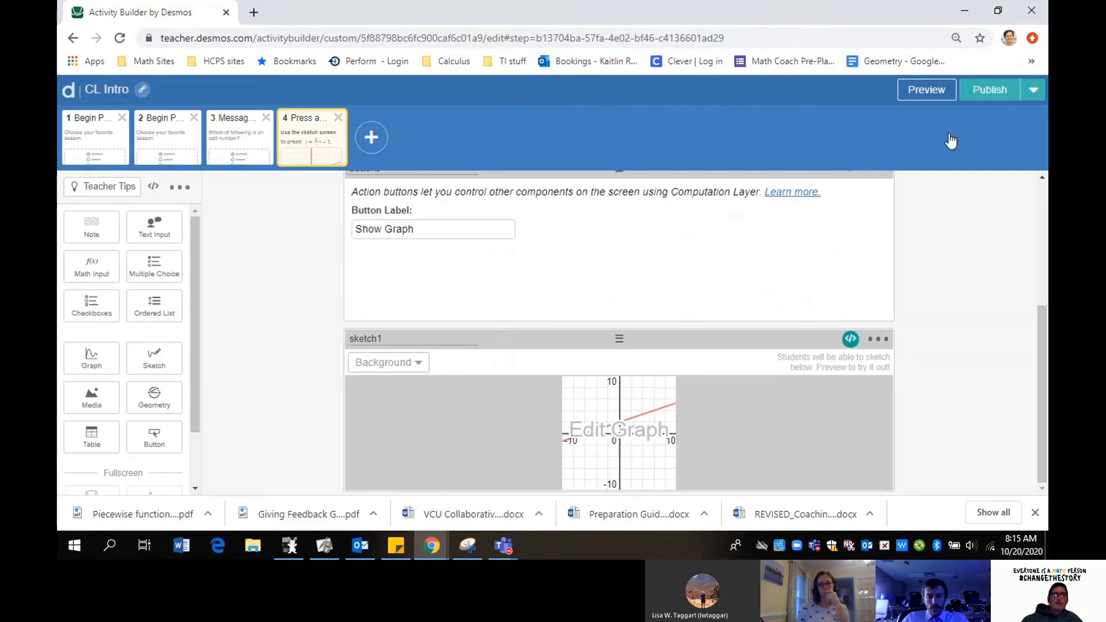
Step: Restrict the line y = 1/3x + 2 in sketch1's background graph with the condition {s_how = 1} and finish editing
left_click(632, 431)
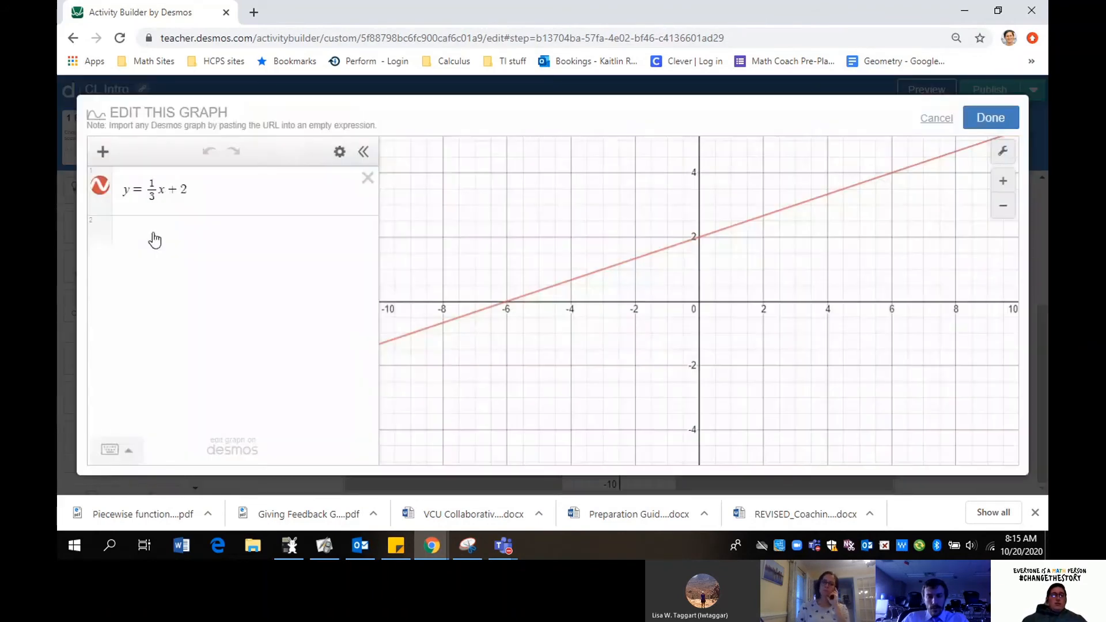
left_click(193, 190)
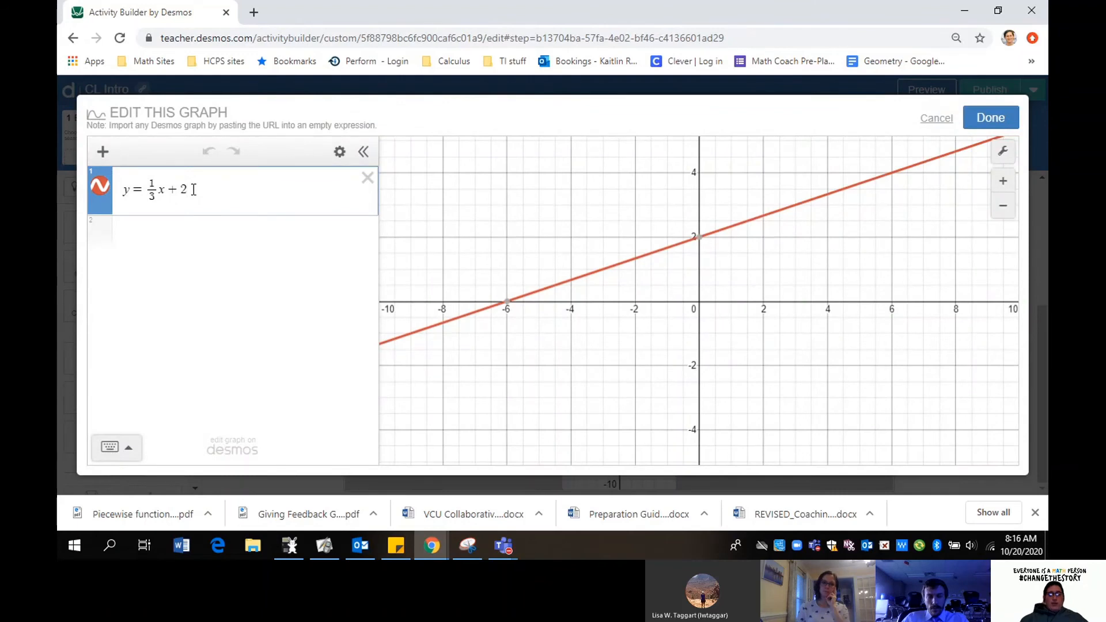
type("{")
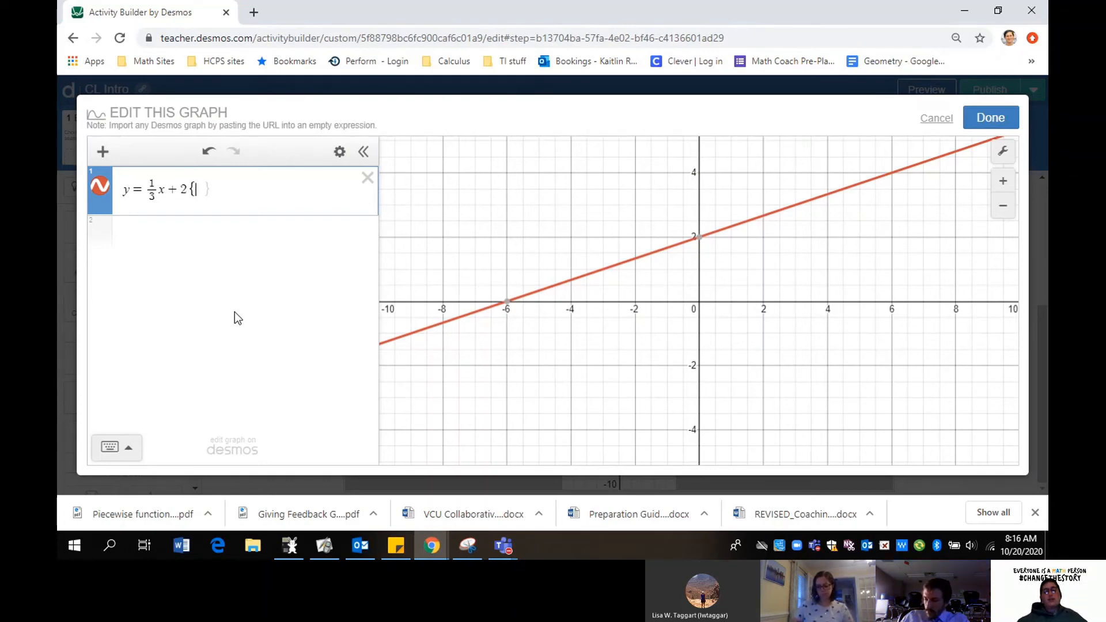
type("s")
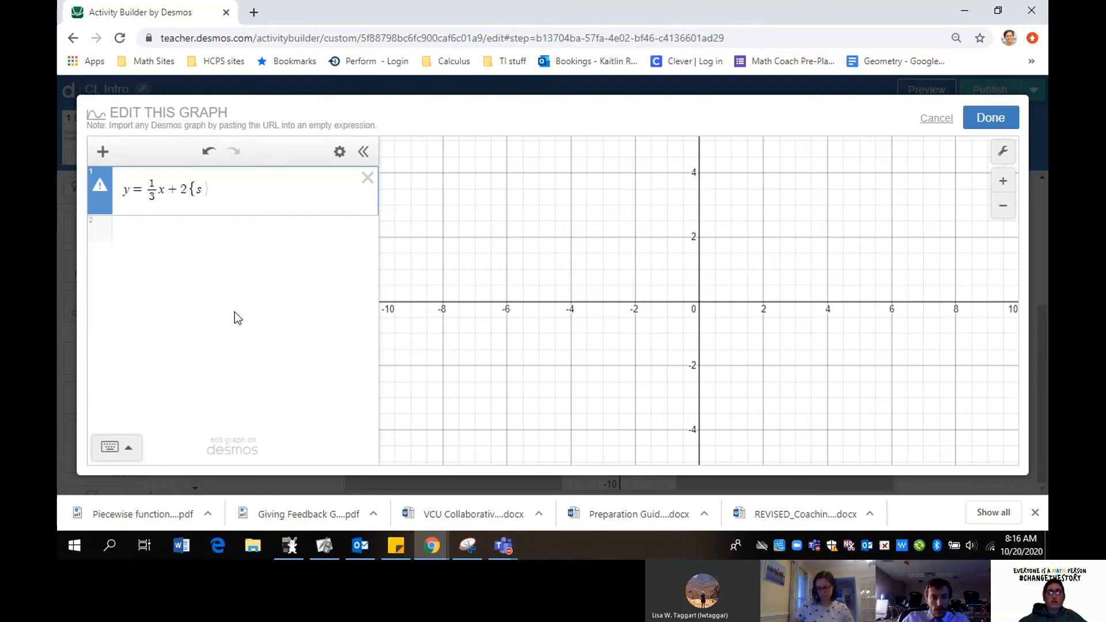
type("_")
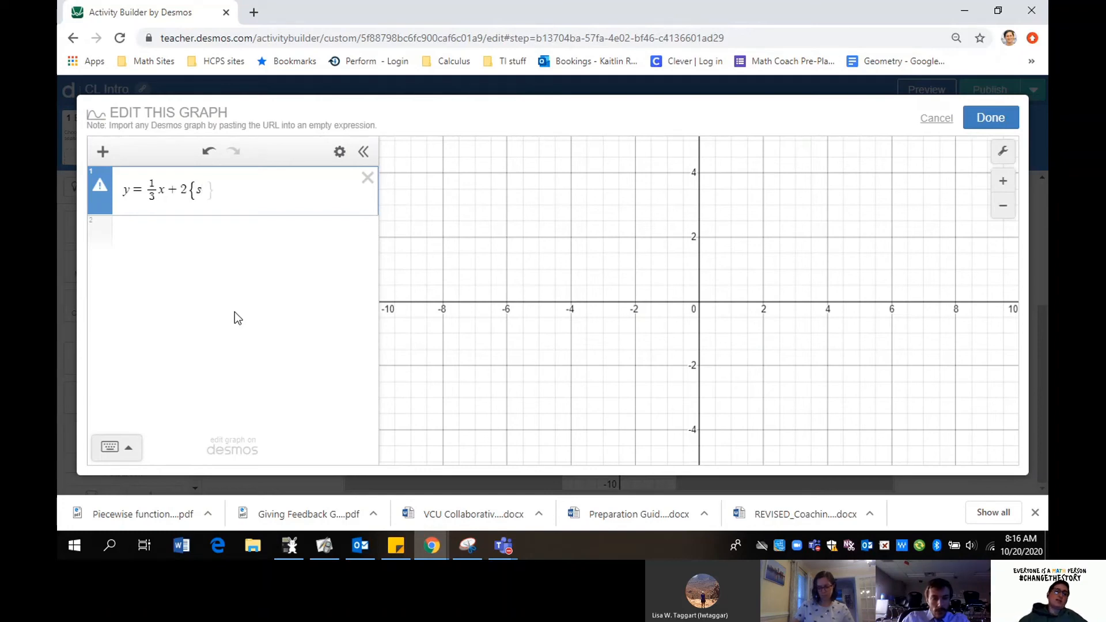
type("how")
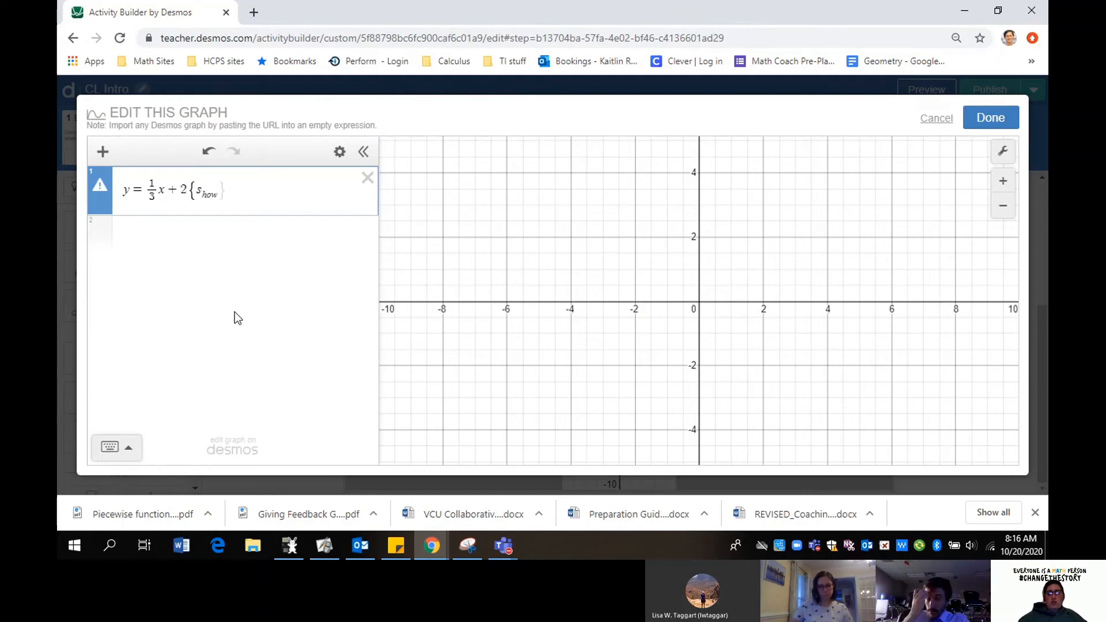
type("=1")
key("Right")
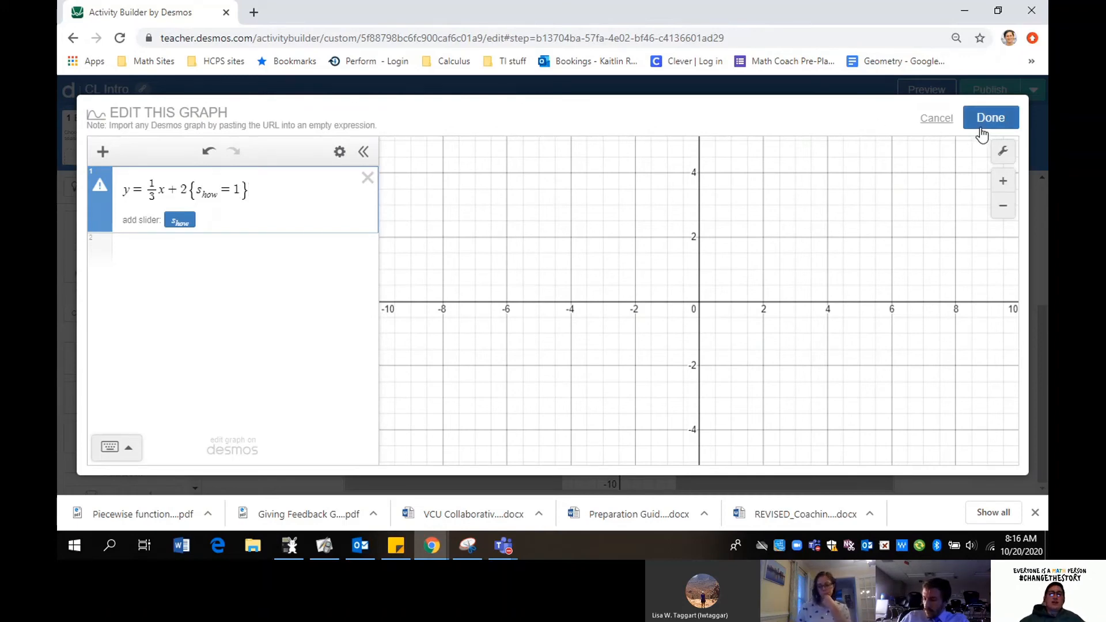
left_click(983, 124)
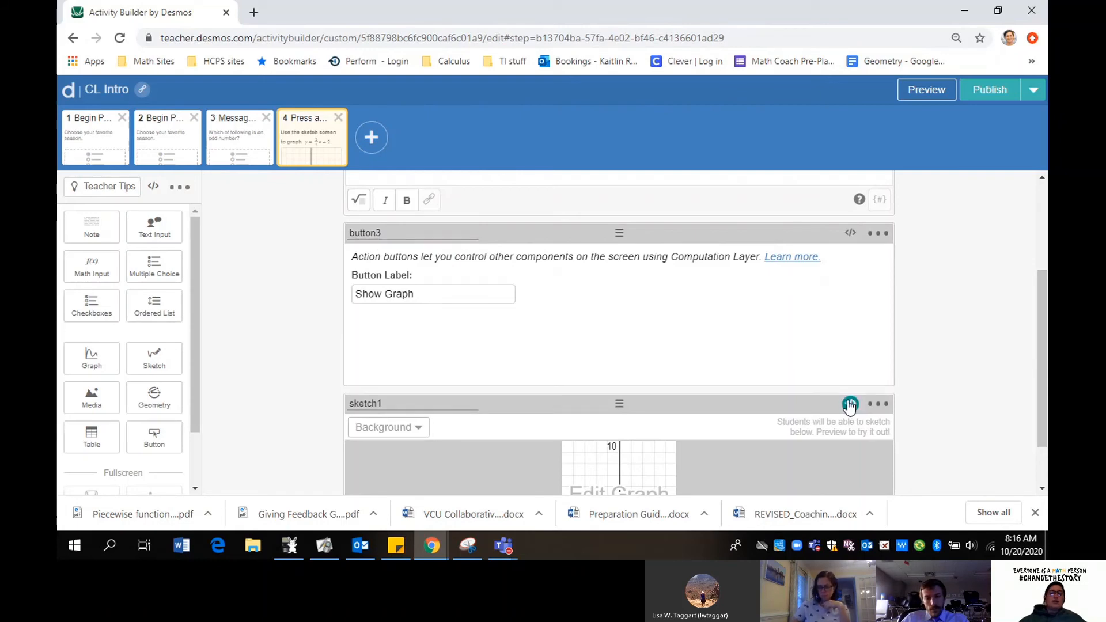
Step: Reopen sketch1's background graph to examine the undefined s_how variable in the restricted equation, and close the graph editor
scroll(850, 405, "up", 3)
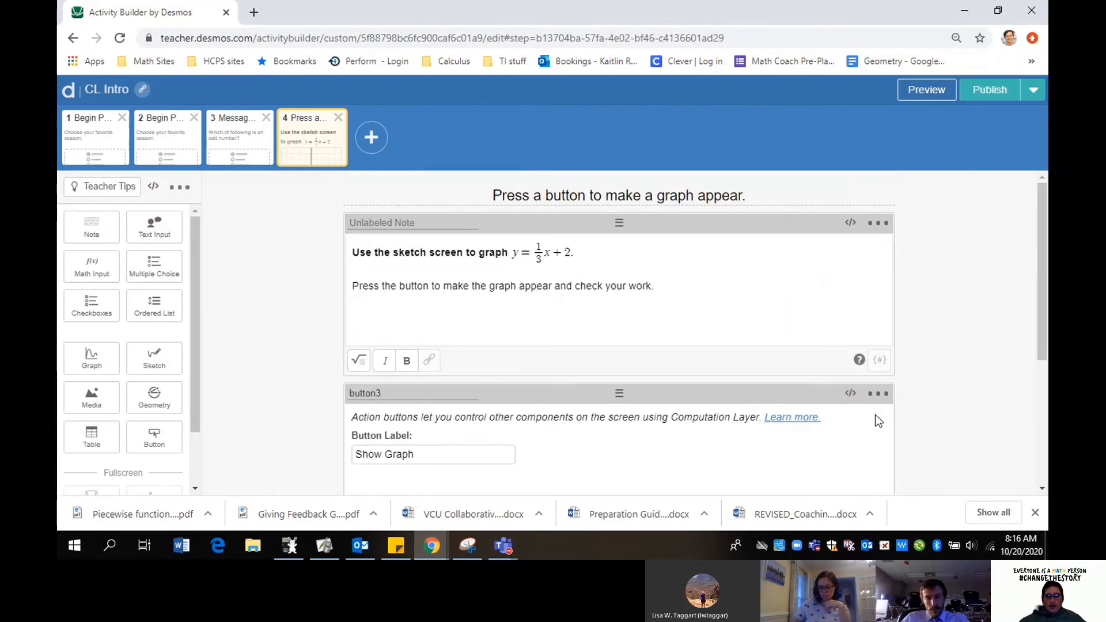
scroll(874, 420, "down", 3)
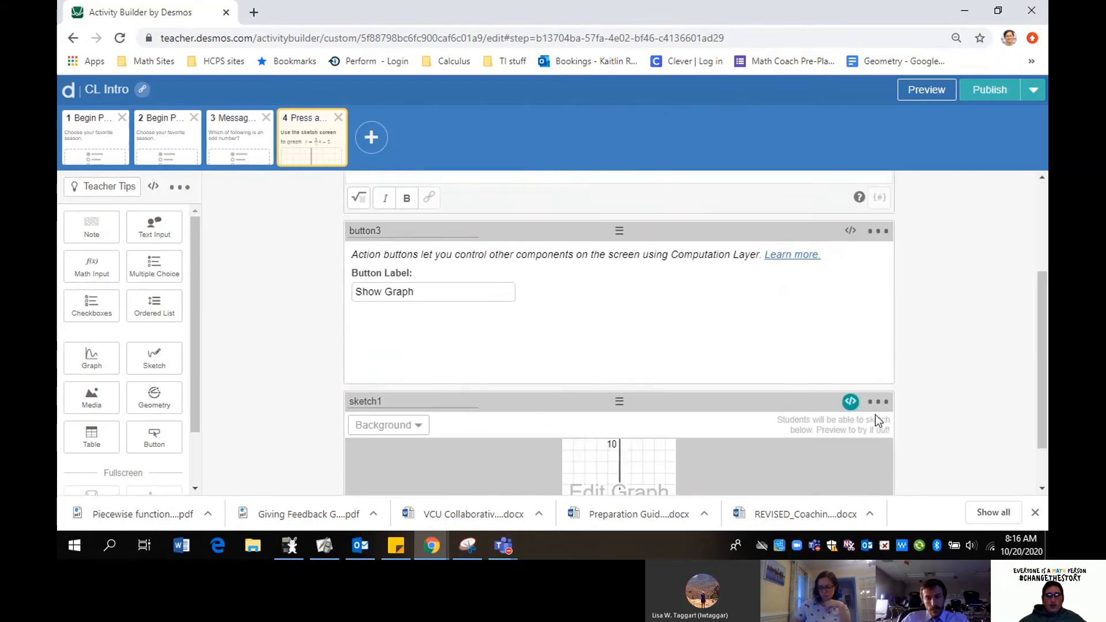
left_click(655, 466)
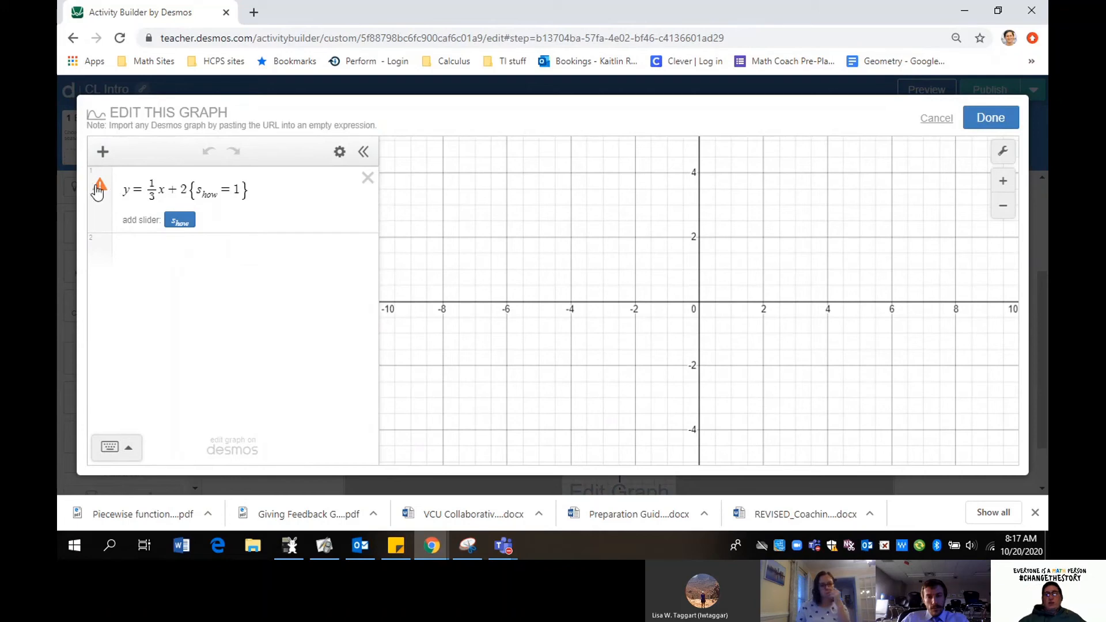
mouse_move(99, 200)
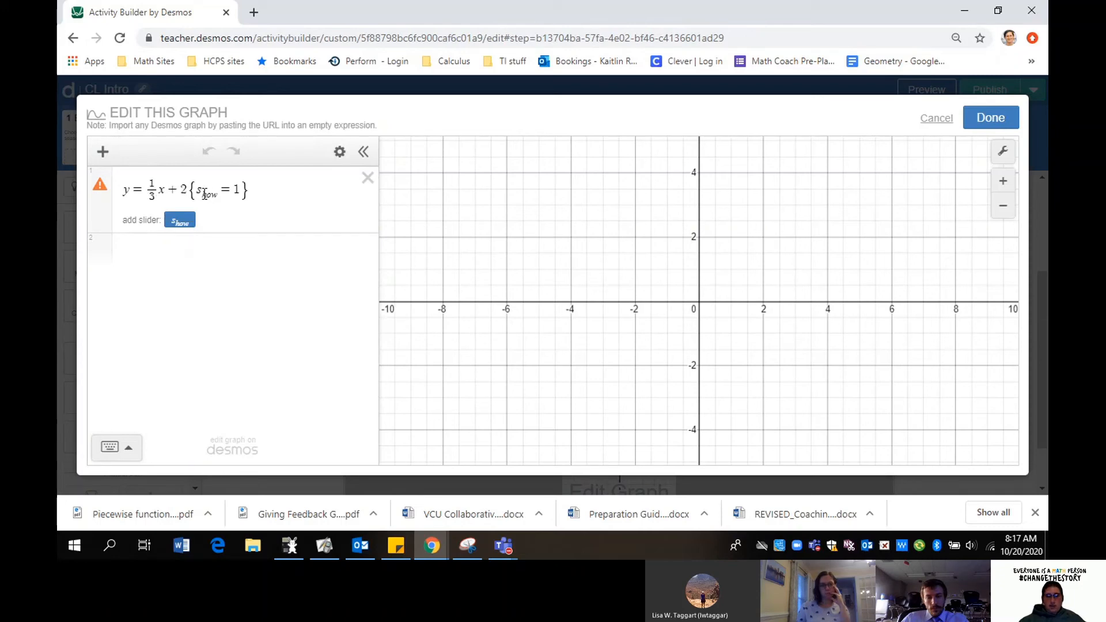
left_click(991, 118)
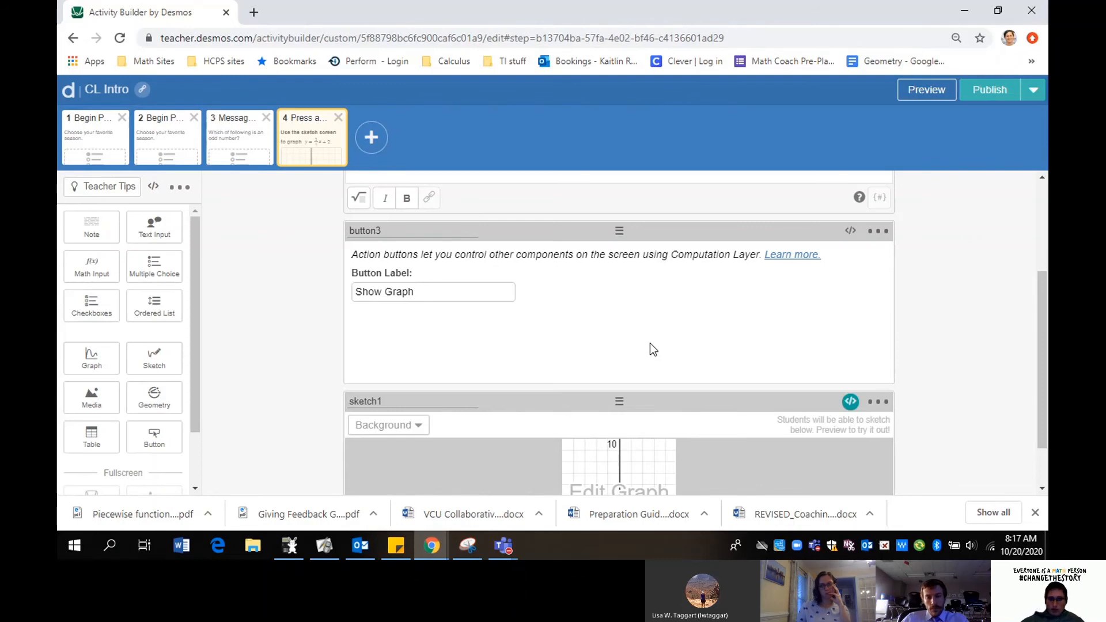
Step: Start a number sink for the variable `s_{how}` on a new line below the comments in sketch1's script
left_click(850, 402)
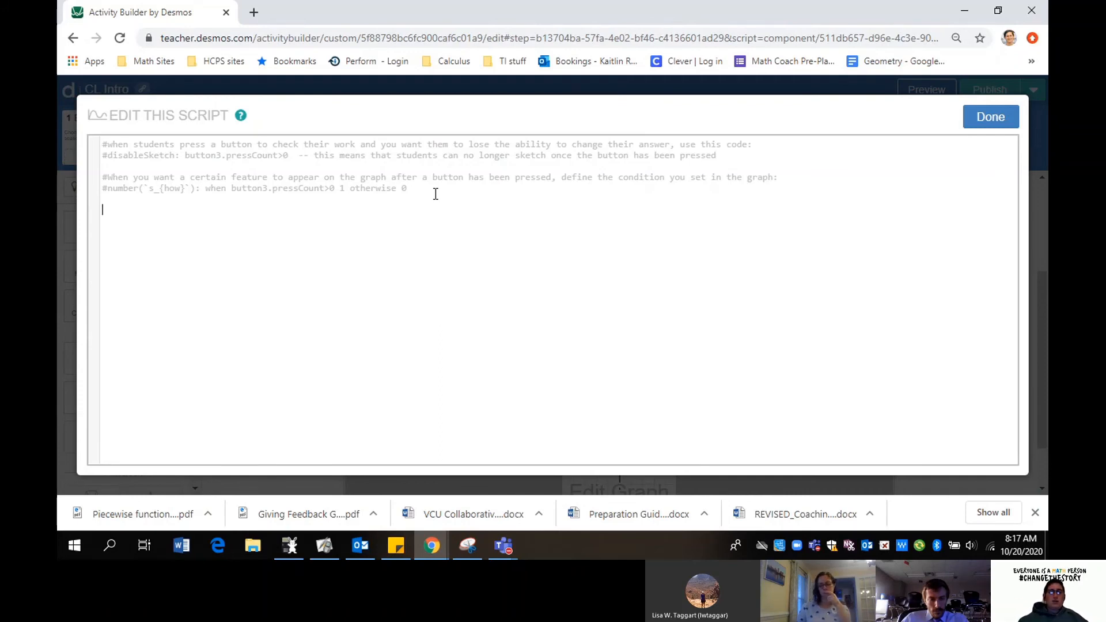
type("n")
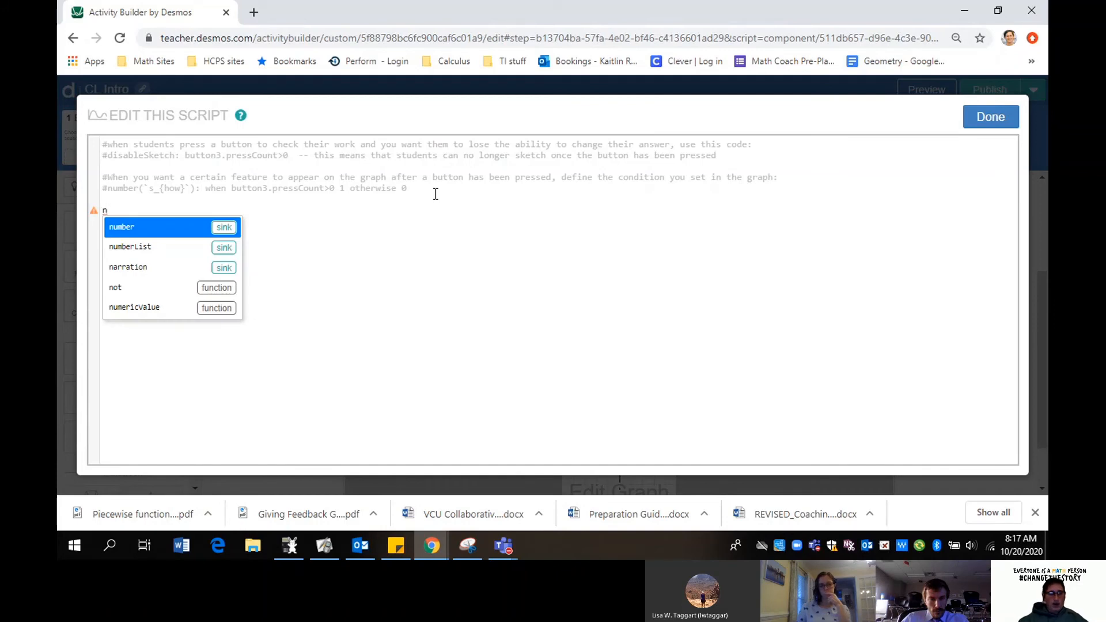
key("Return")
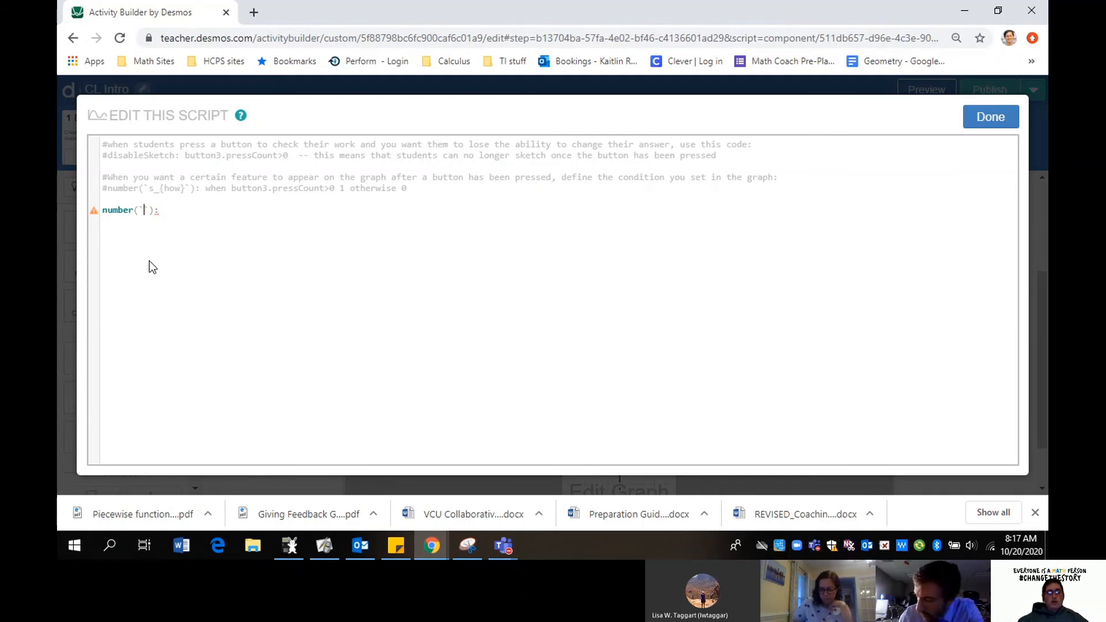
type("s")
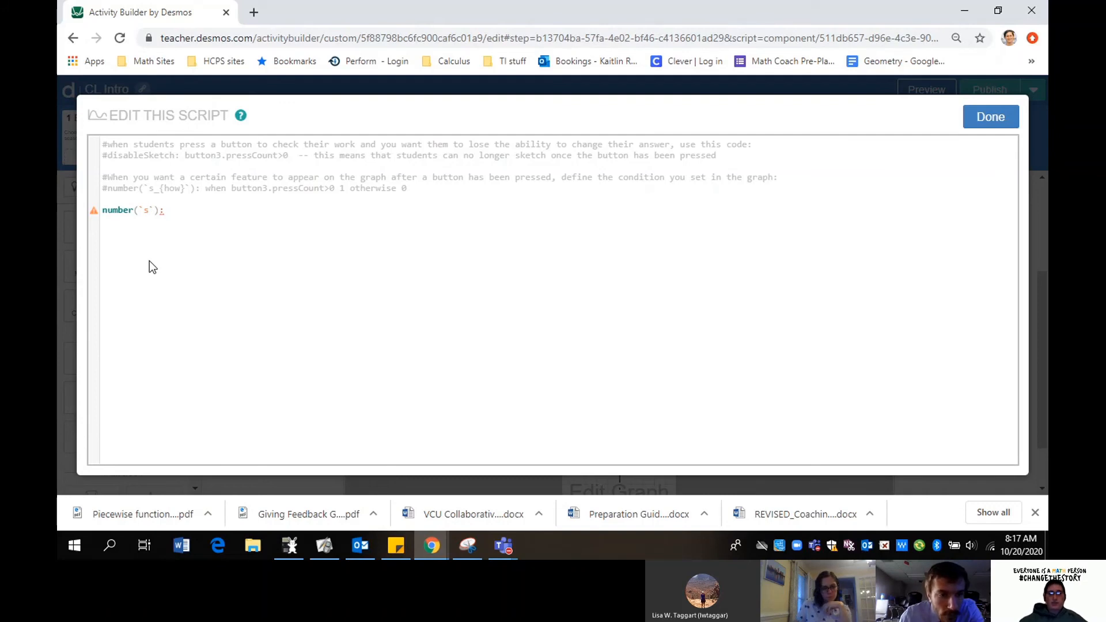
type("_")
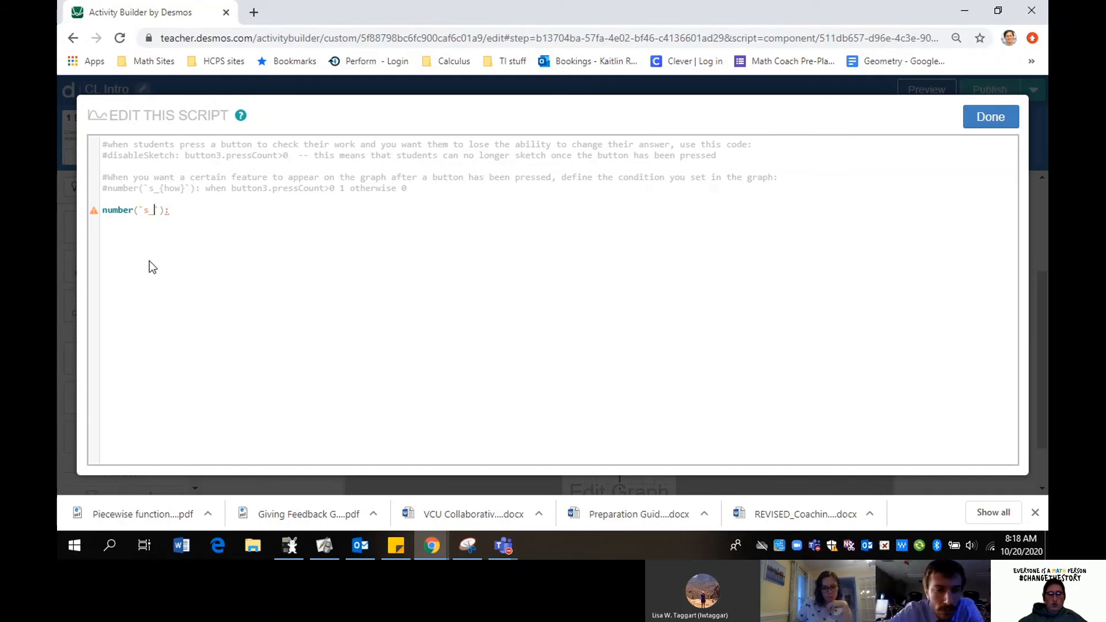
type("{how")
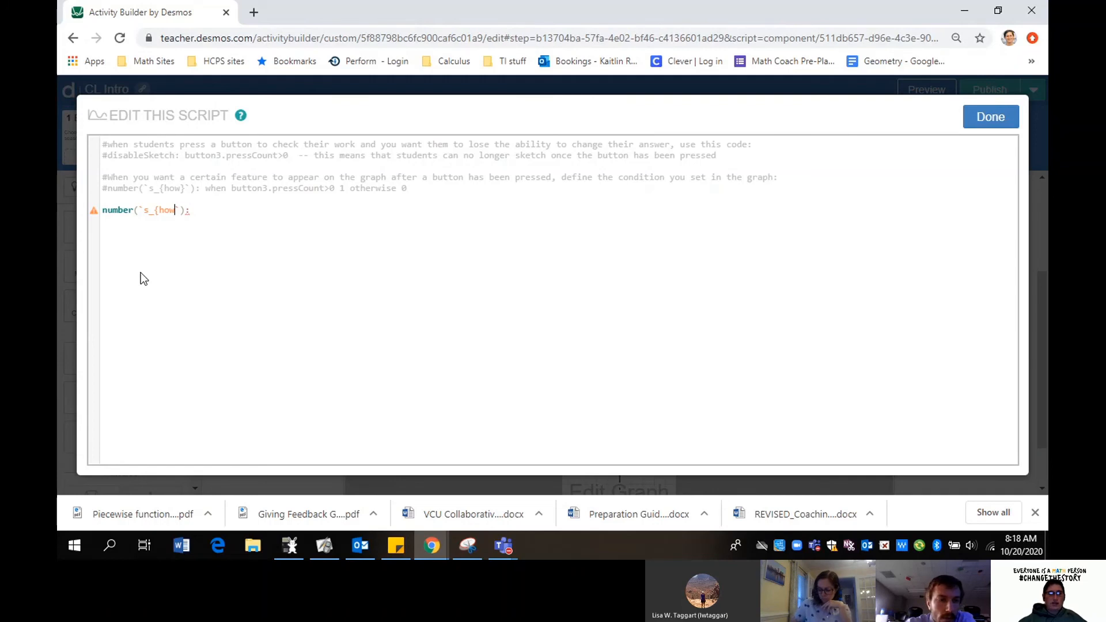
type("}")
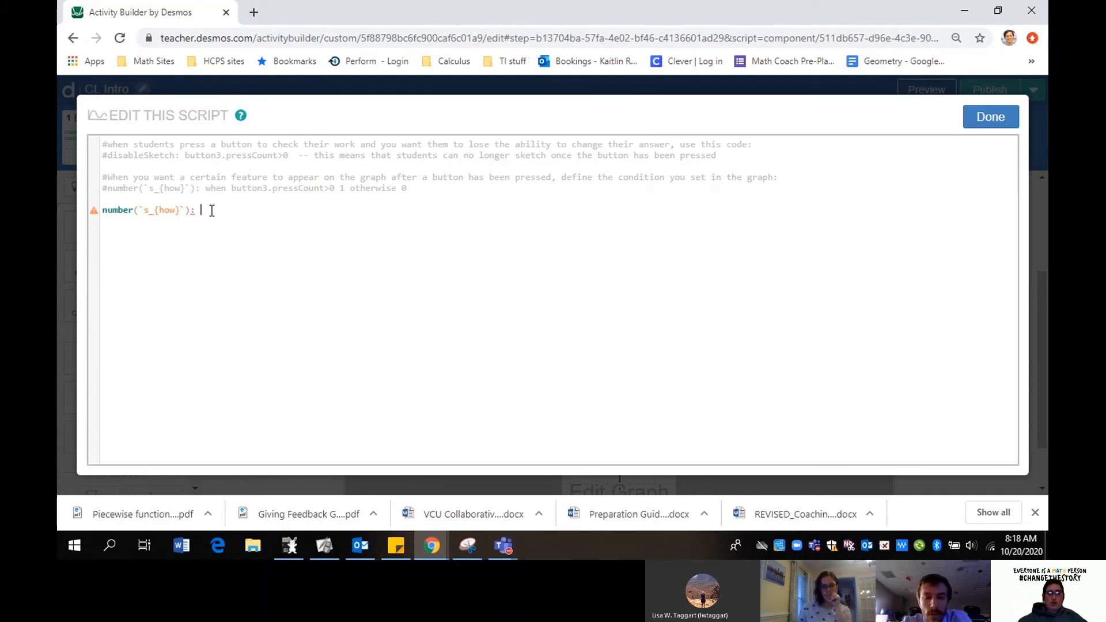
Step: Define the s_{how} number sink as "when button3.pressCount>0 1 otherwise 0" and finish editing the script
type("when bu")
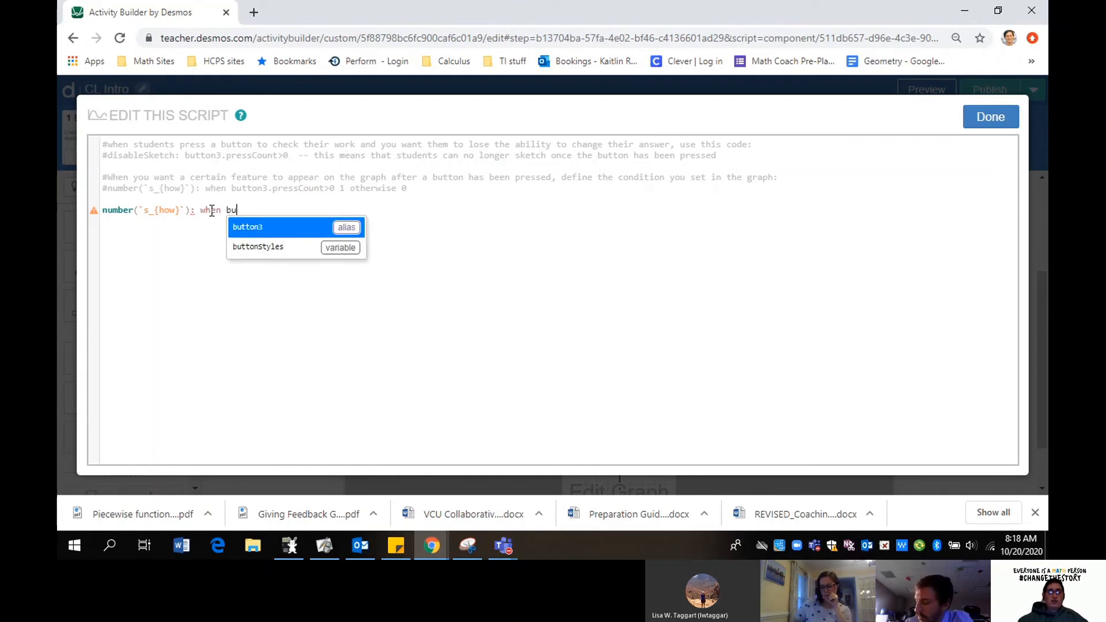
key("Return")
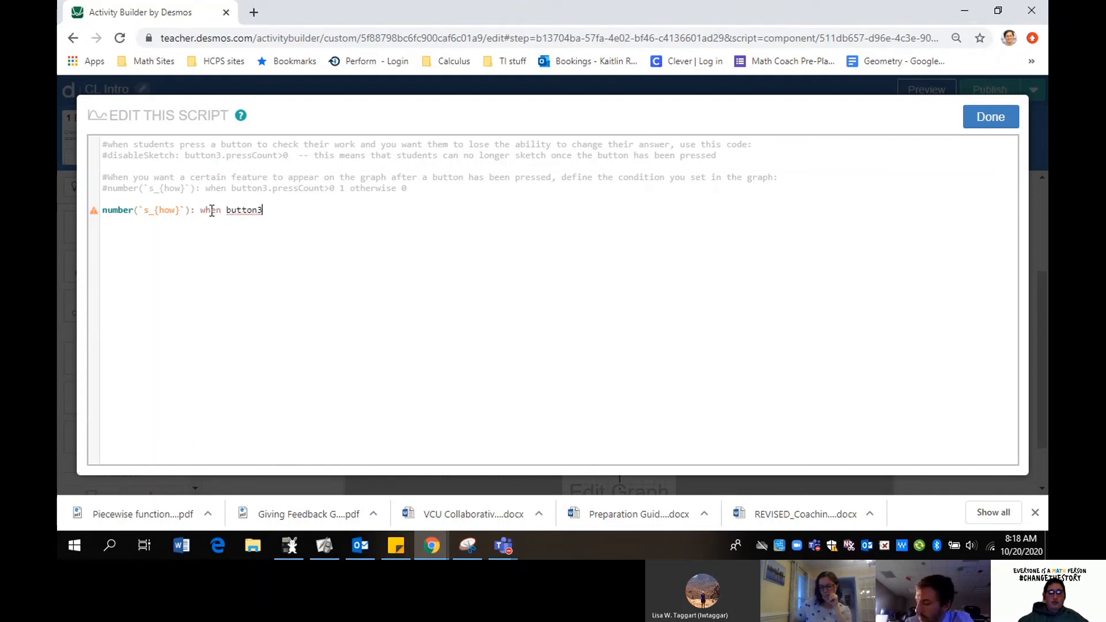
type(".p")
key("Return")
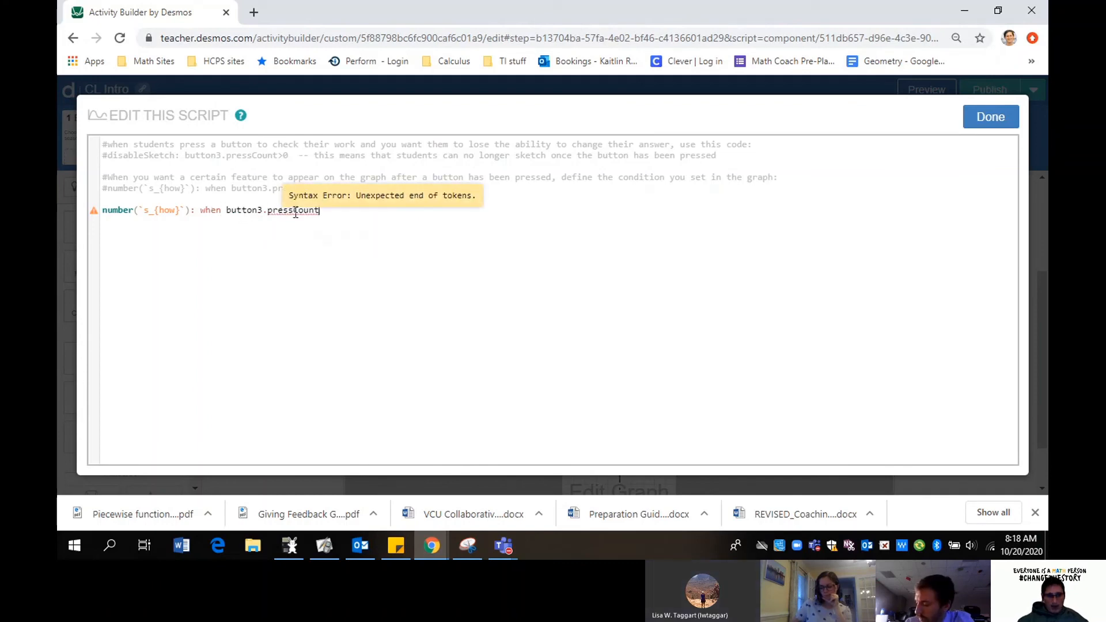
type(">0")
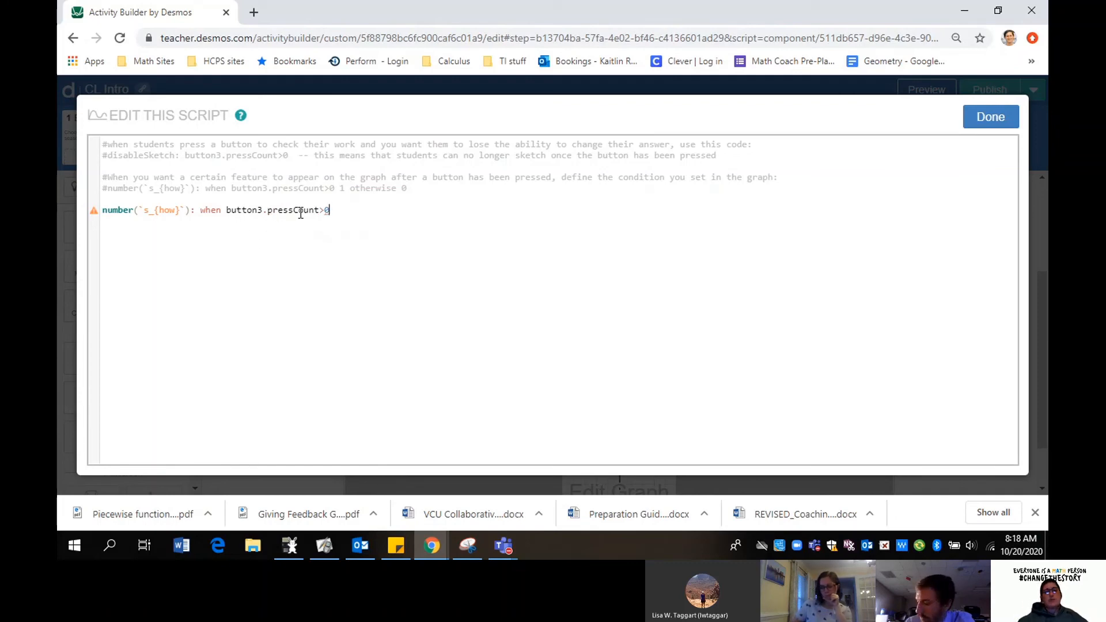
left_click(343, 211)
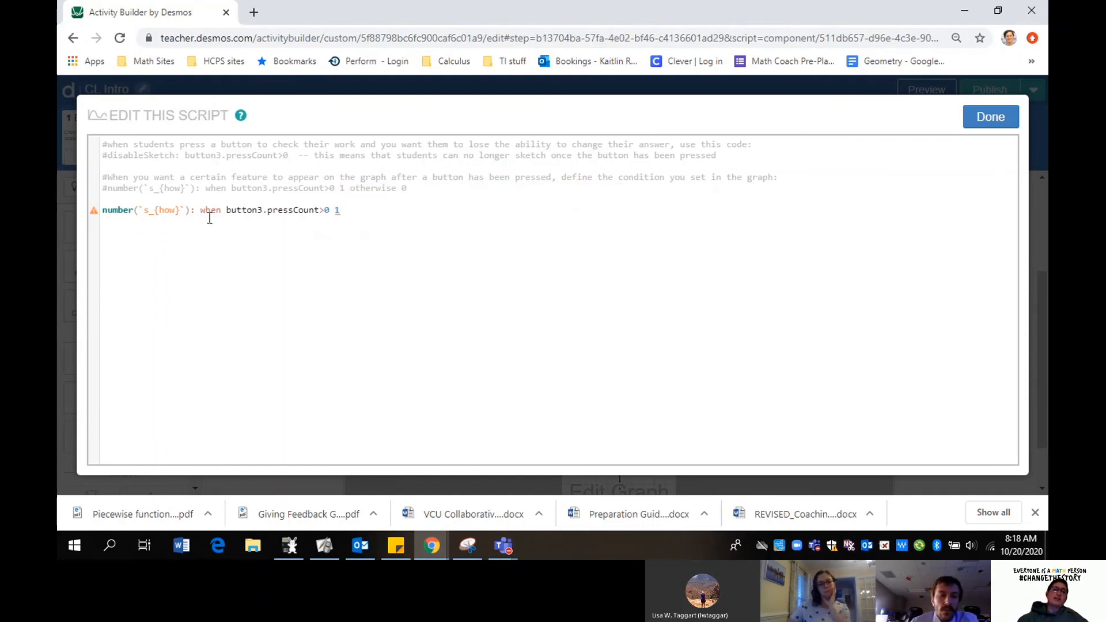
type("other")
key("Tab")
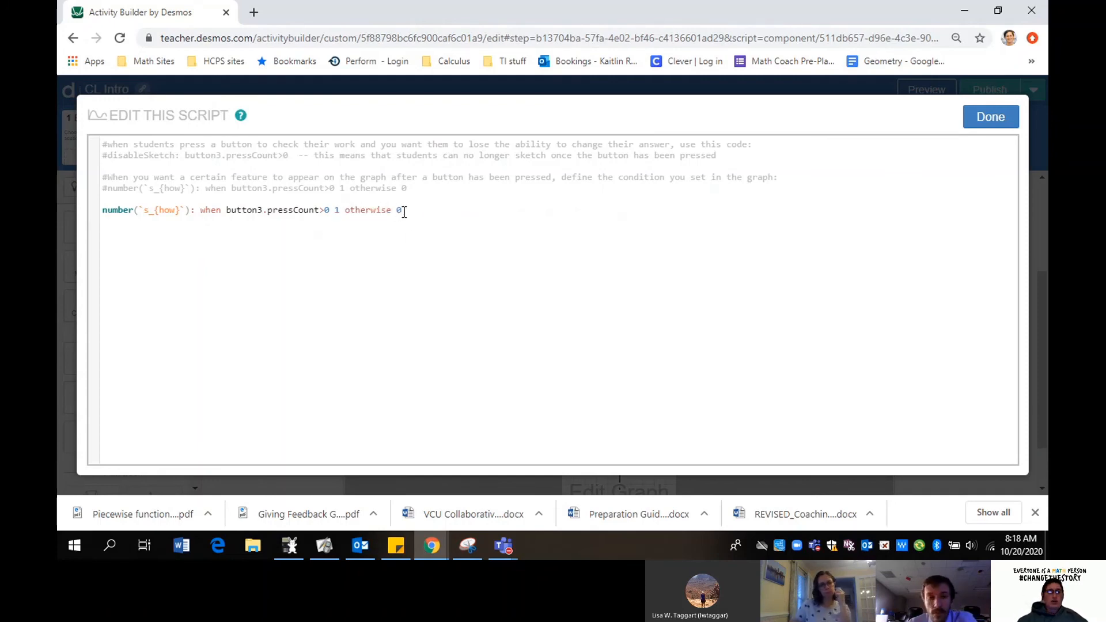
left_click(1002, 121)
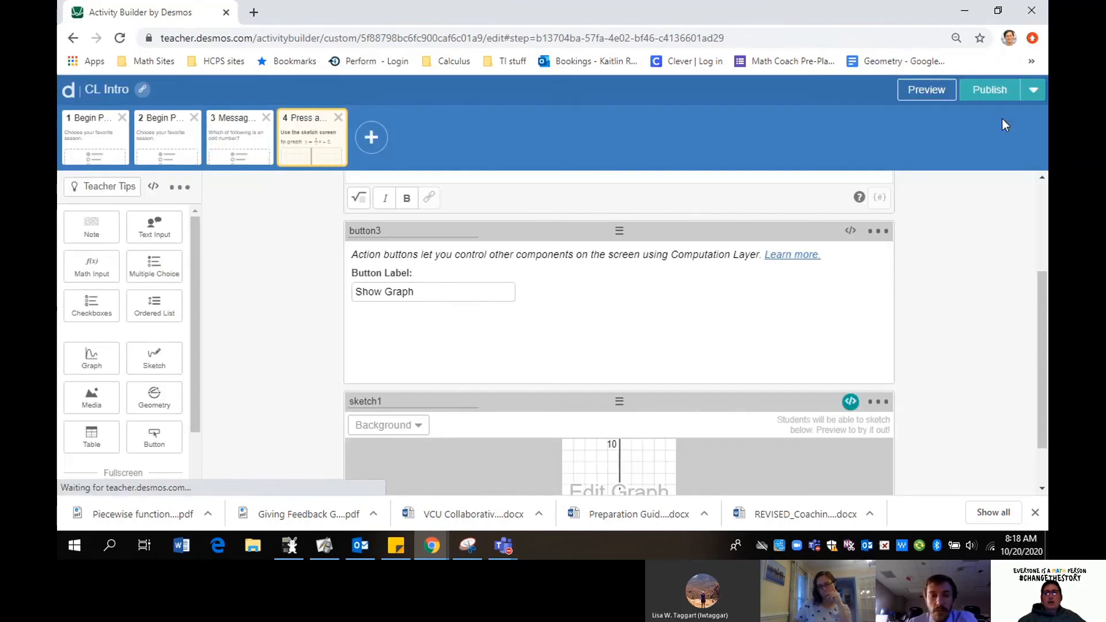
Step: Preview screen 4, sketch a rising line from about (-8, -2) to (5.5, 5.5), test the Show Graph button, and close the preview
left_click(926, 89)
scroll(917, 252, "down", 2)
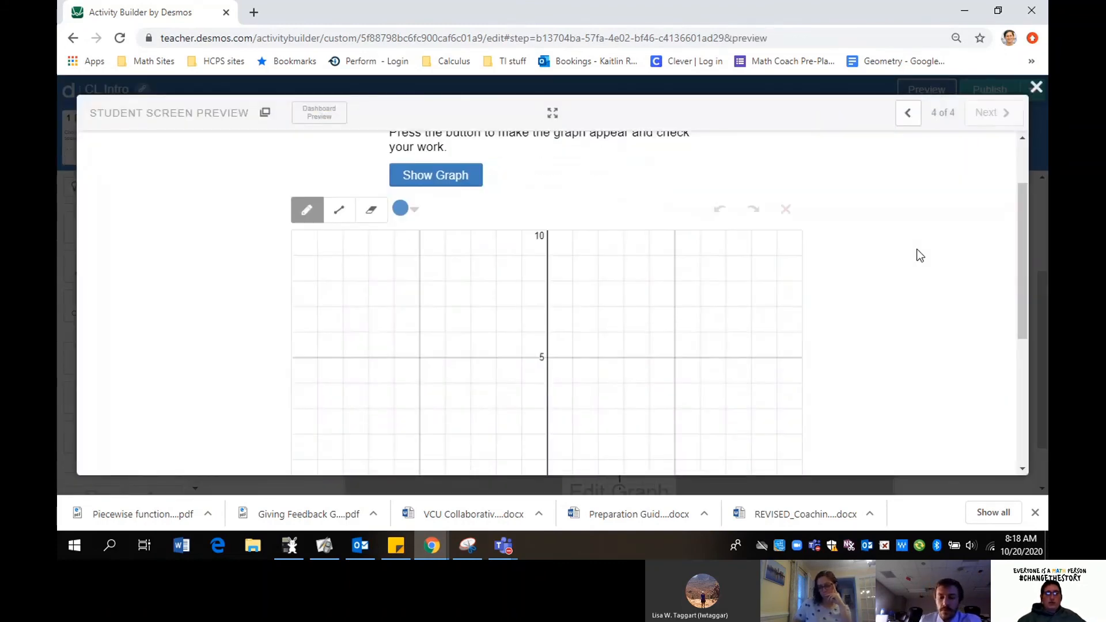
scroll(607, 297, "down", 3)
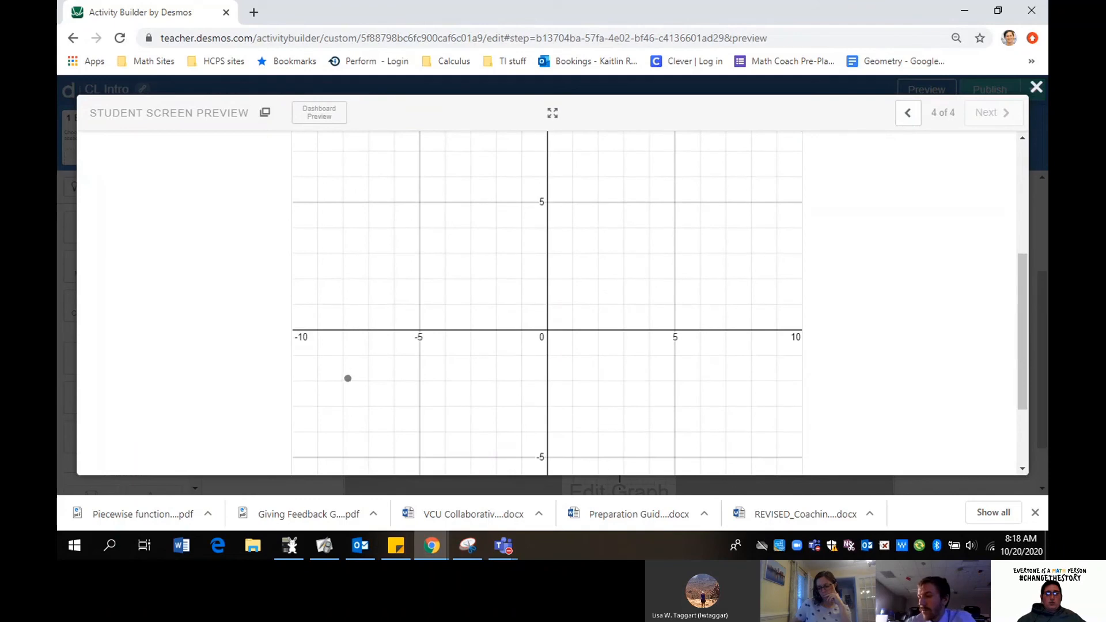
left_click_drag(346, 377, 689, 188)
scroll(684, 190, "up", 3)
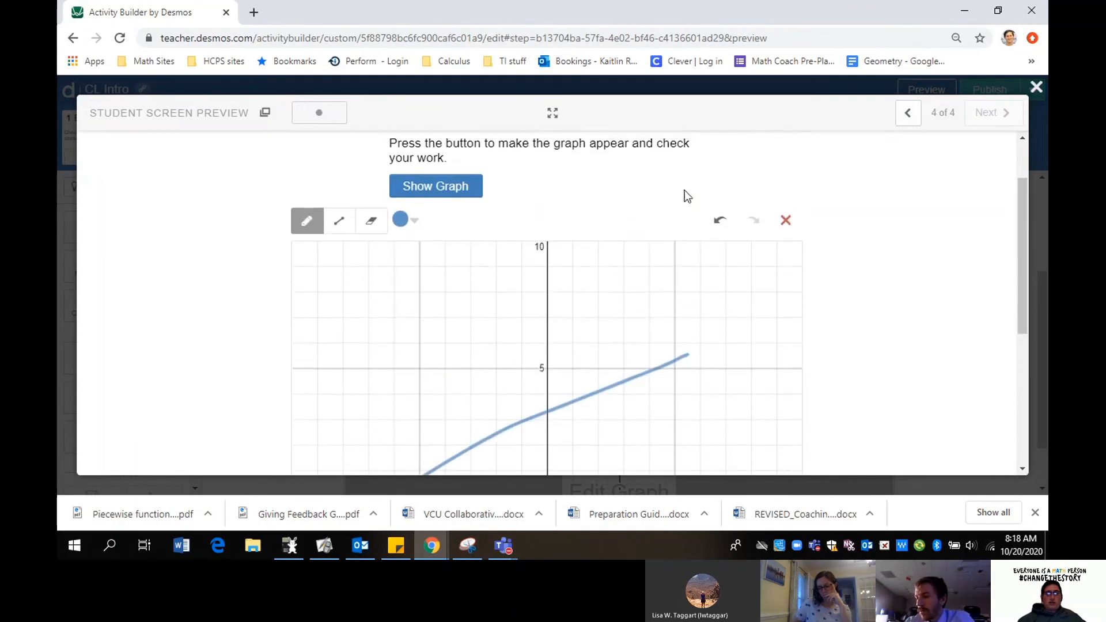
left_click(447, 189)
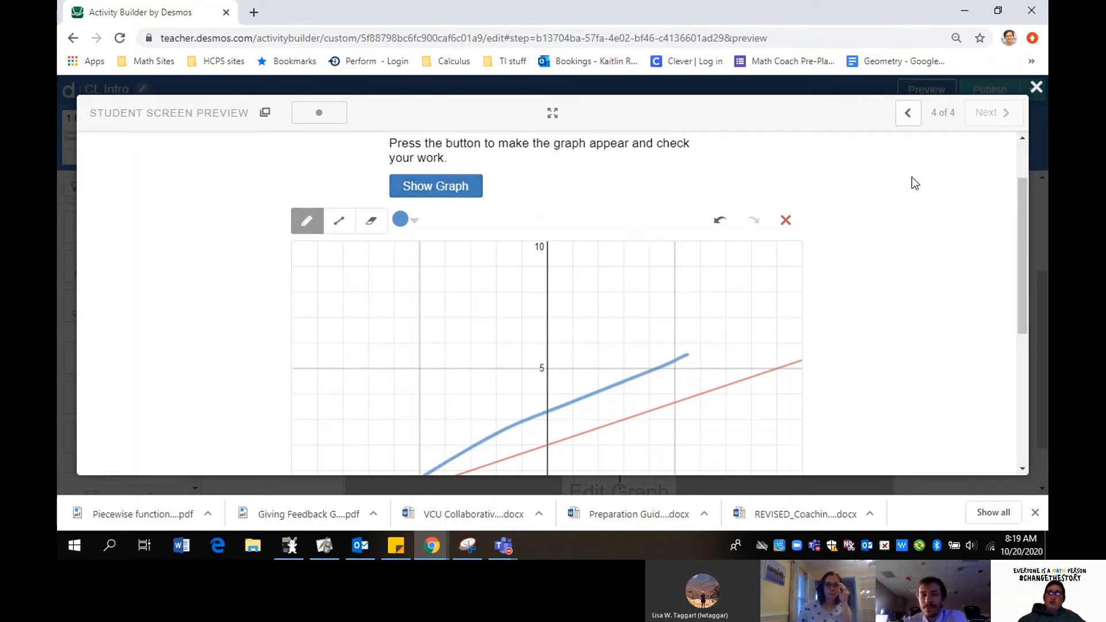
left_click(1035, 87)
Step: Add "disableSketch: button3.pressCount>0" on a new line below the s_{how} number sink in sketch1's script and finish editing
scroll(979, 303, "down", 1)
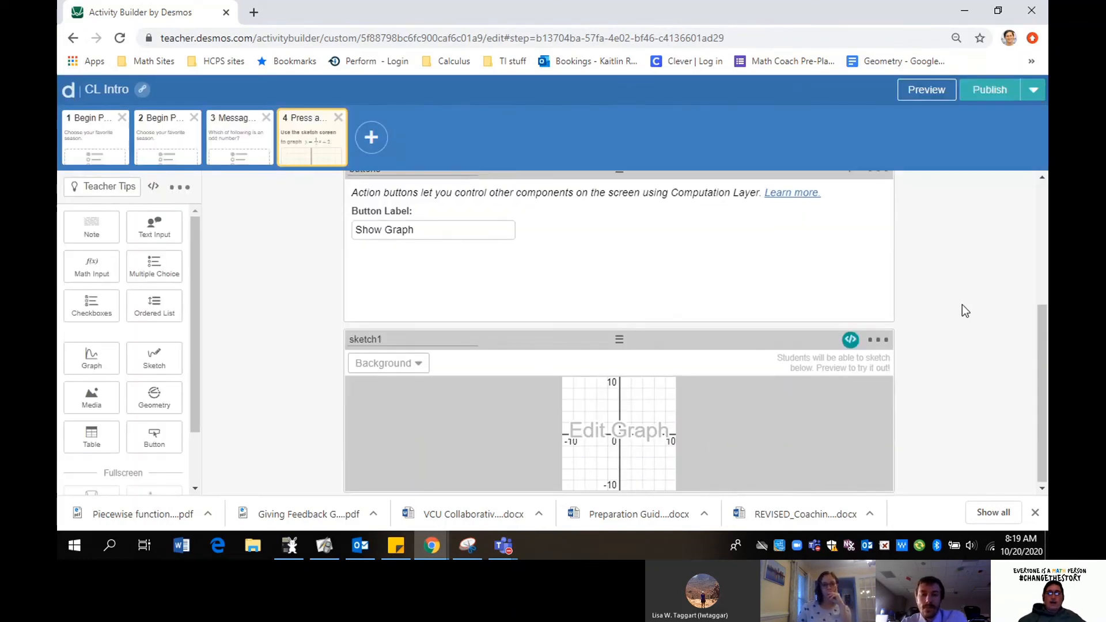
left_click(850, 340)
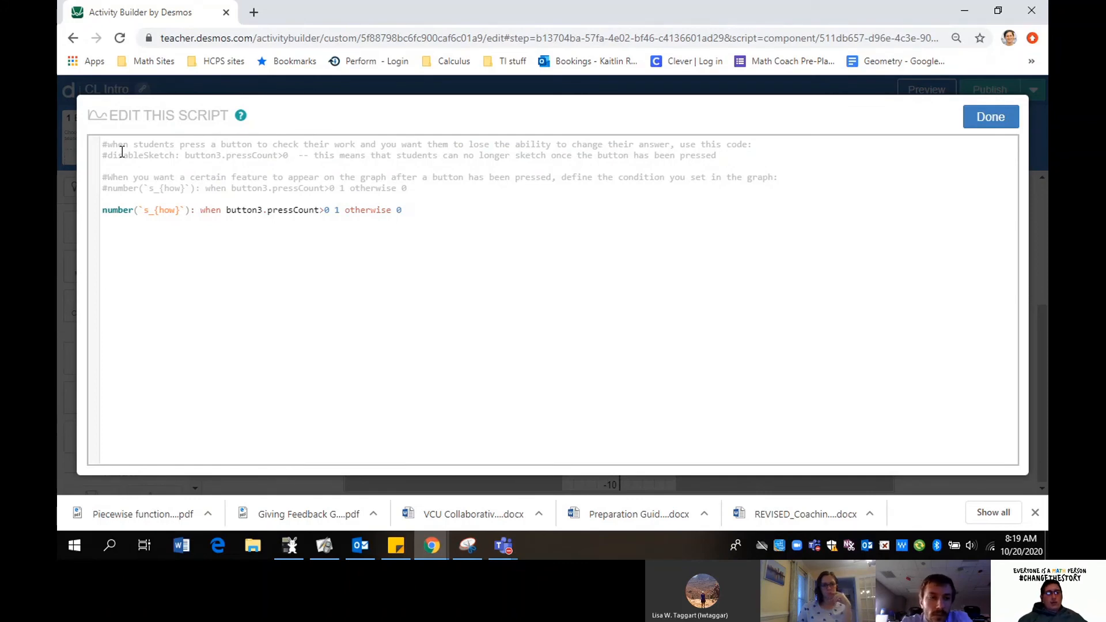
left_click(420, 213)
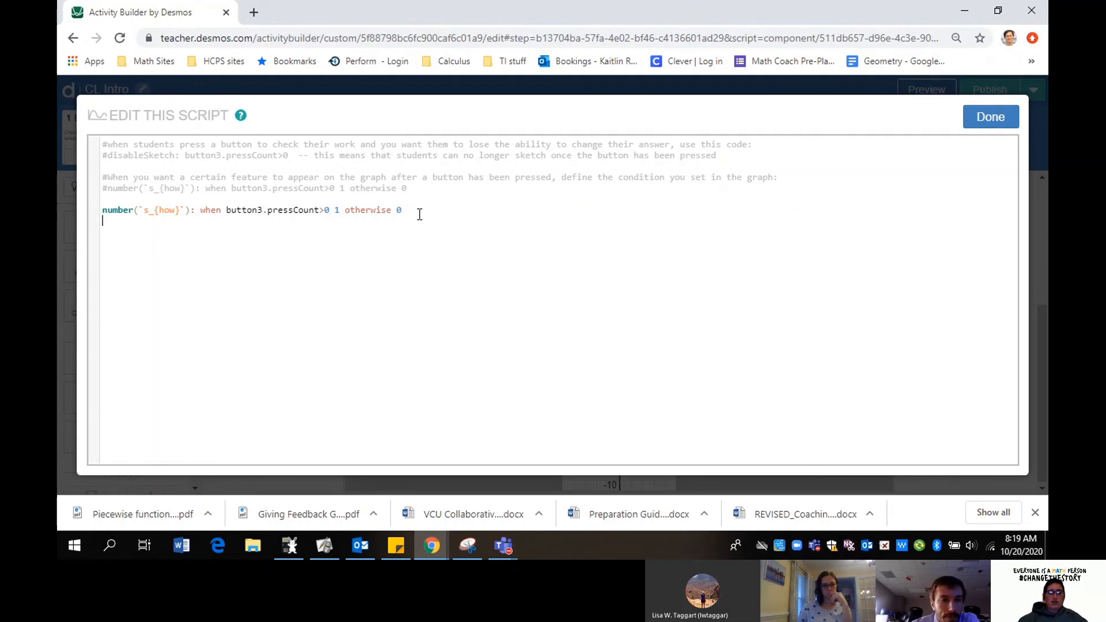
key("Return")
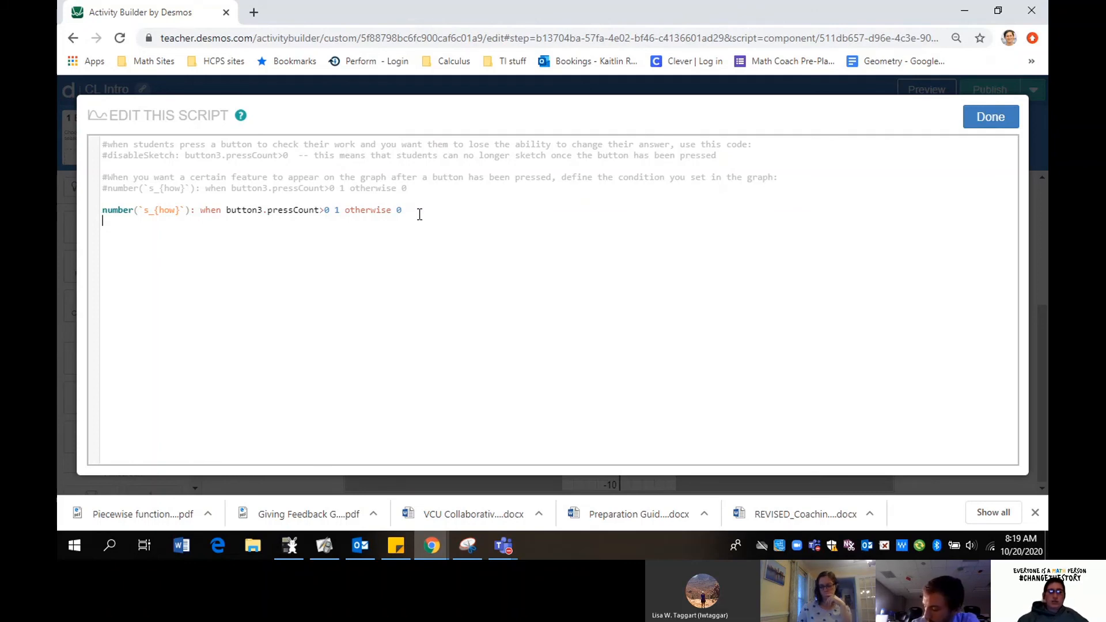
type("d")
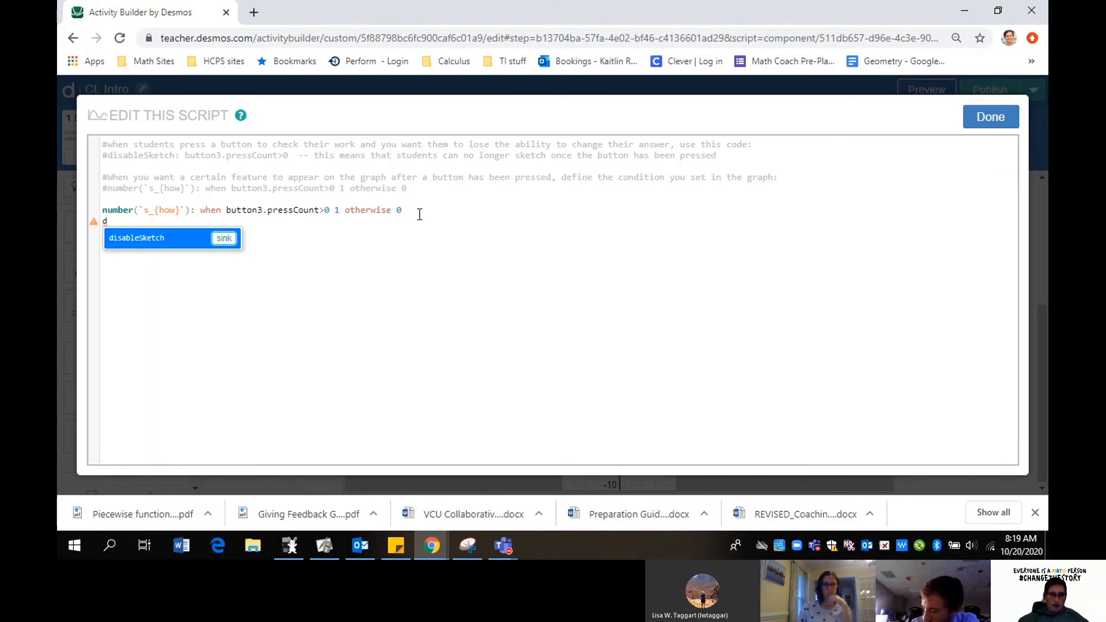
key("Tab")
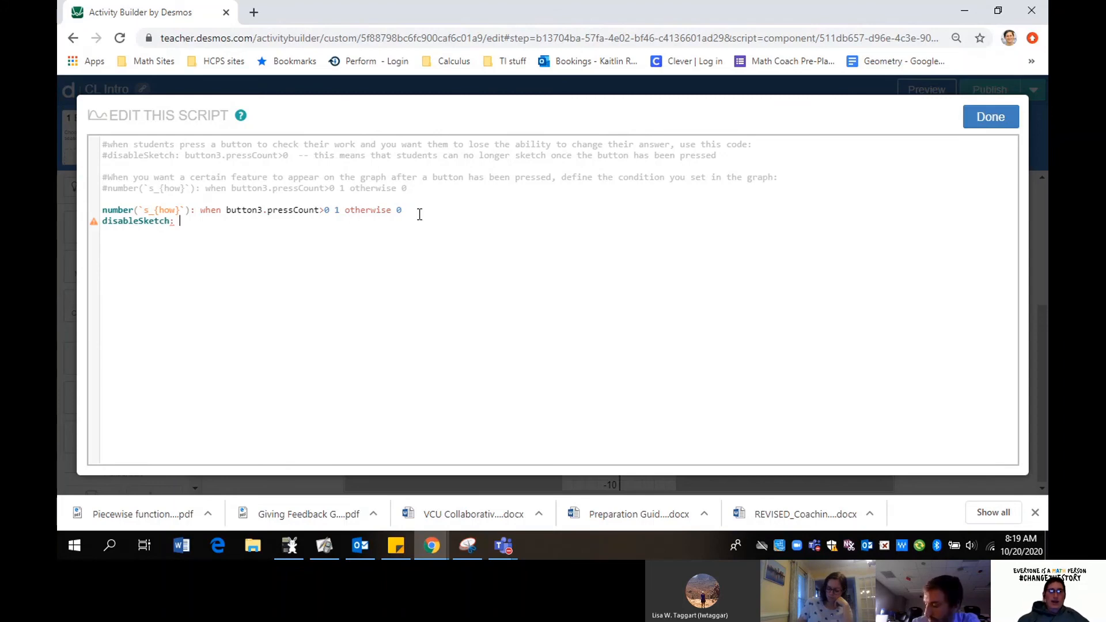
type("button3")
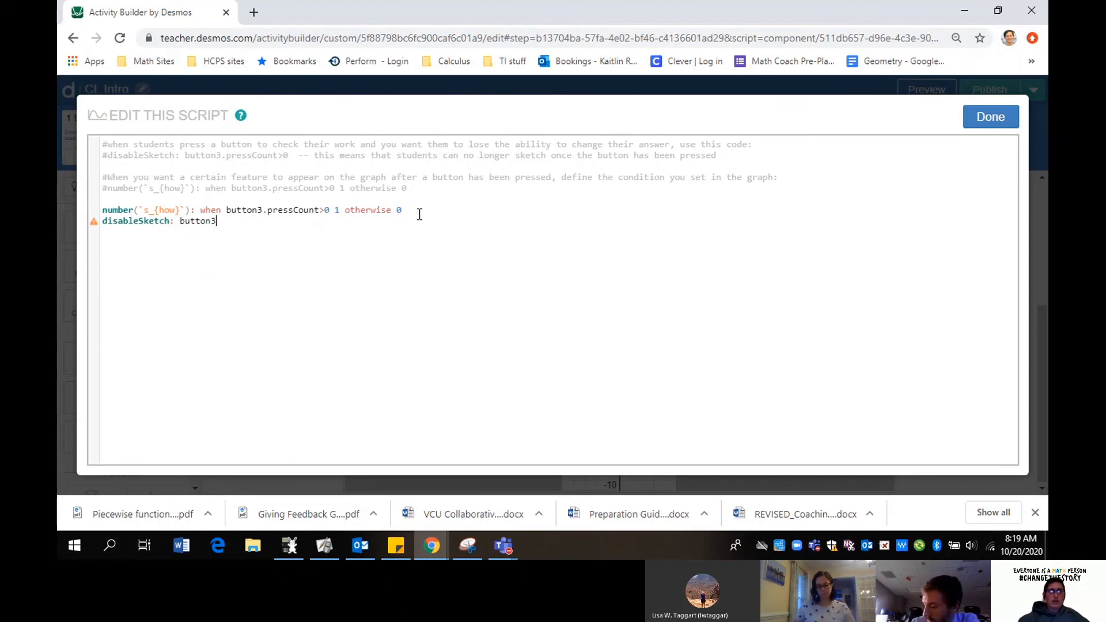
type(".p")
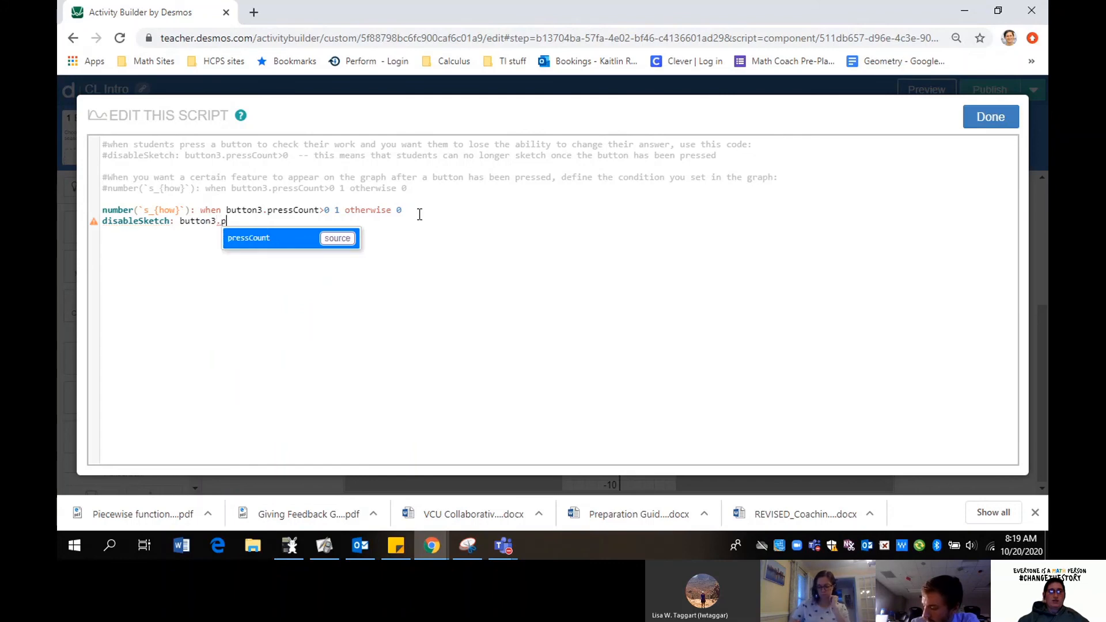
type("ressCount>0")
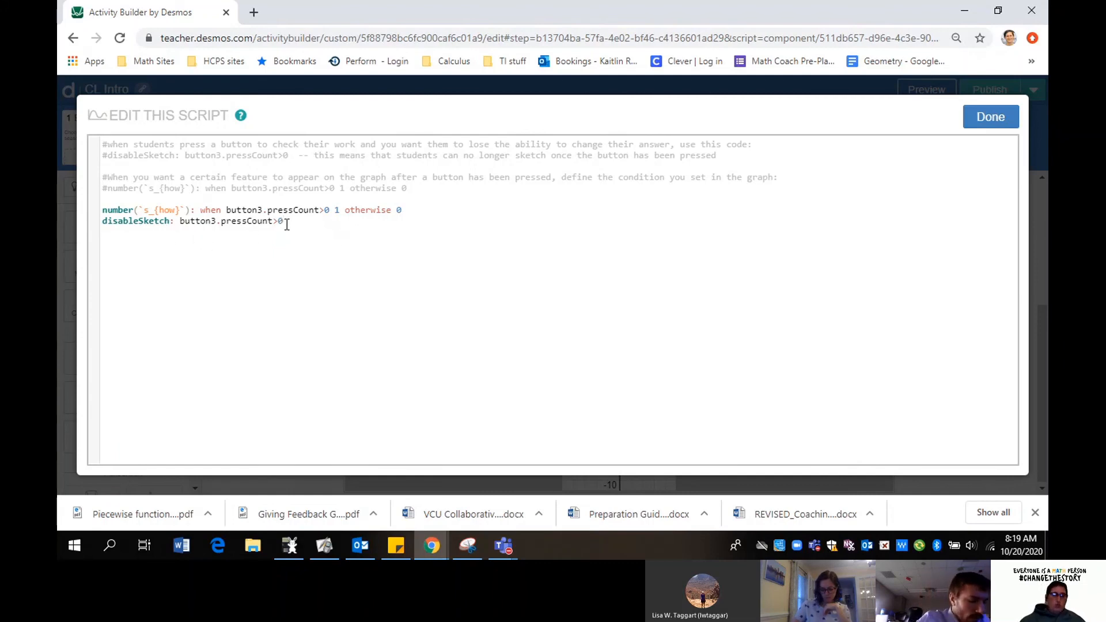
left_click(989, 117)
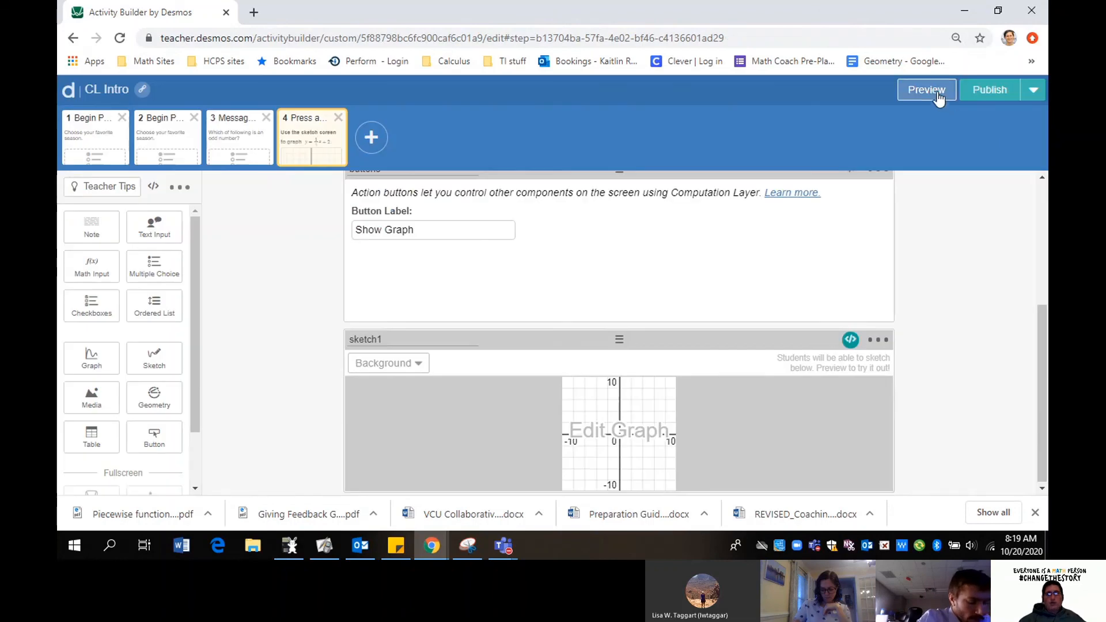
Step: Preview screen 4, sketch a rising curve from about (-6.5, -2) to (8, 7), test the Show Graph button, and close the preview
left_click(937, 97)
left_click_drag(380, 405, 753, 176)
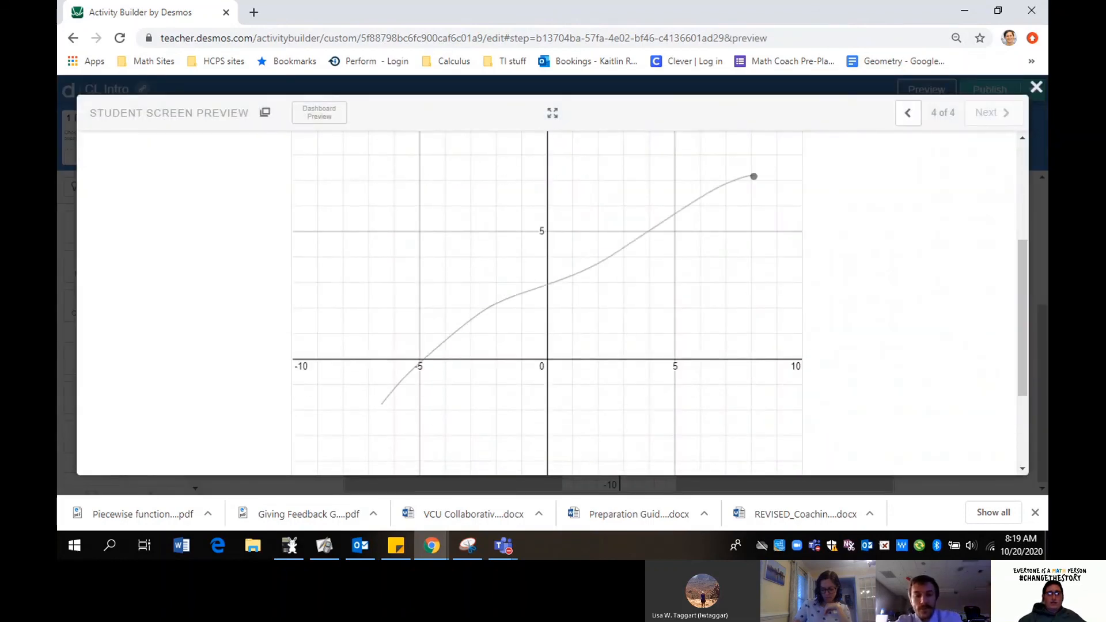
scroll(553, 213, "up", 4)
left_click(451, 268)
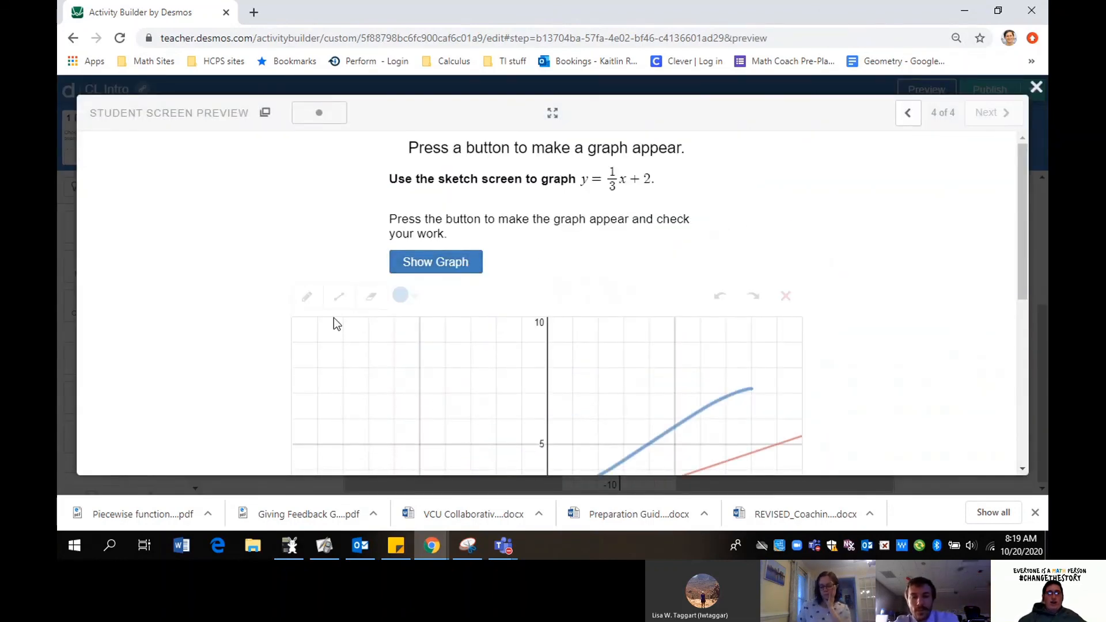
scroll(797, 415, "down", 2)
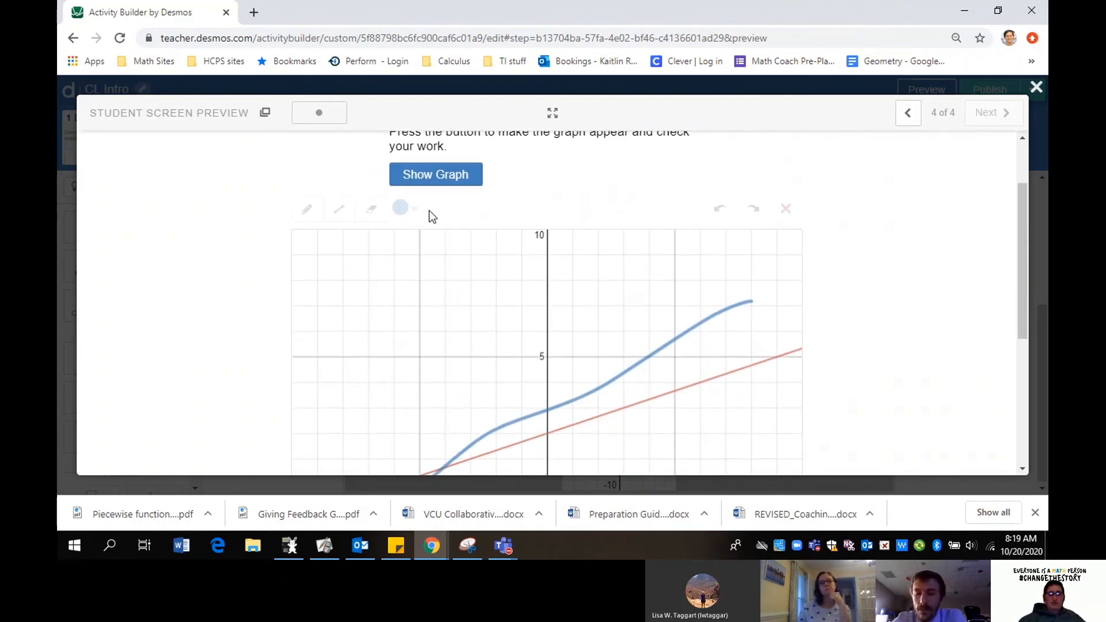
left_click(1035, 87)
Step: Delete the s_{how} number sink line from sketch1's script
scroll(990, 296, "up", 2)
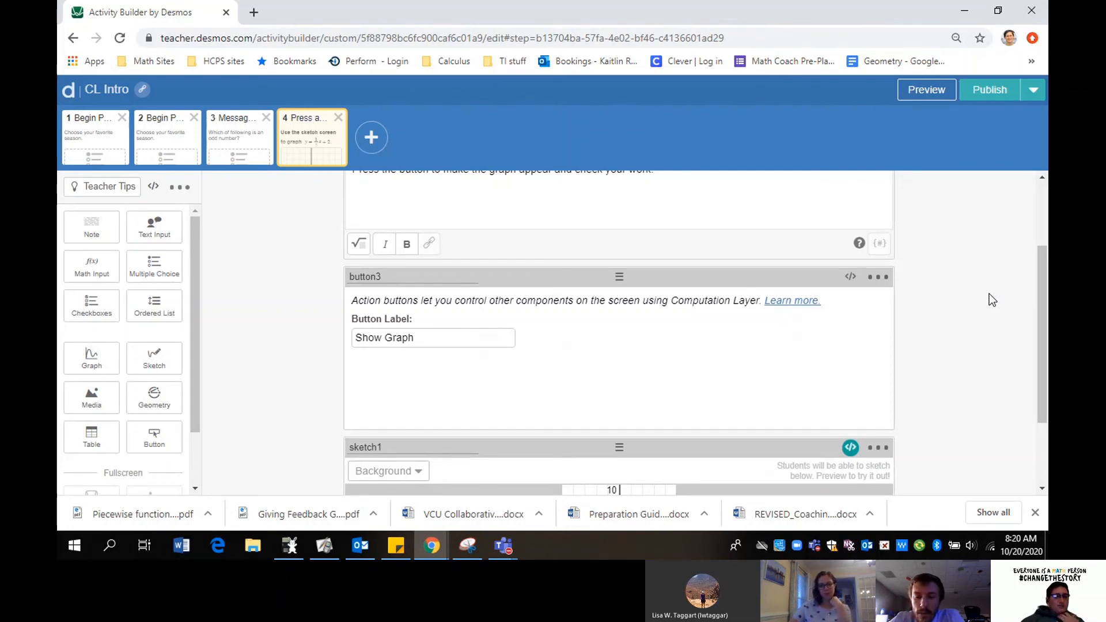
scroll(989, 295, "down", 2)
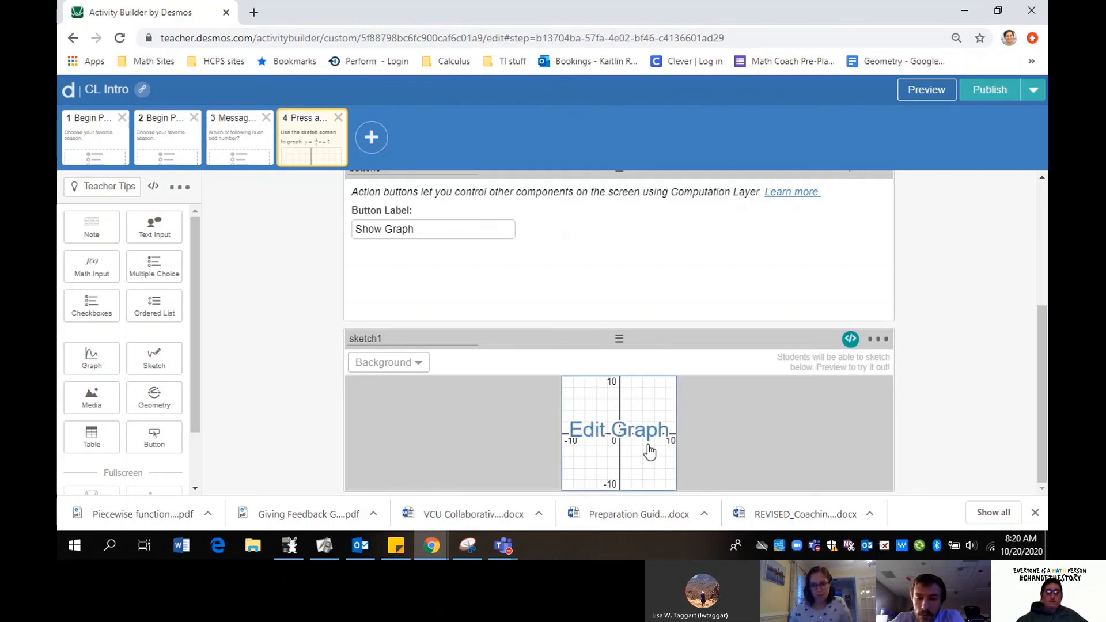
left_click(849, 340)
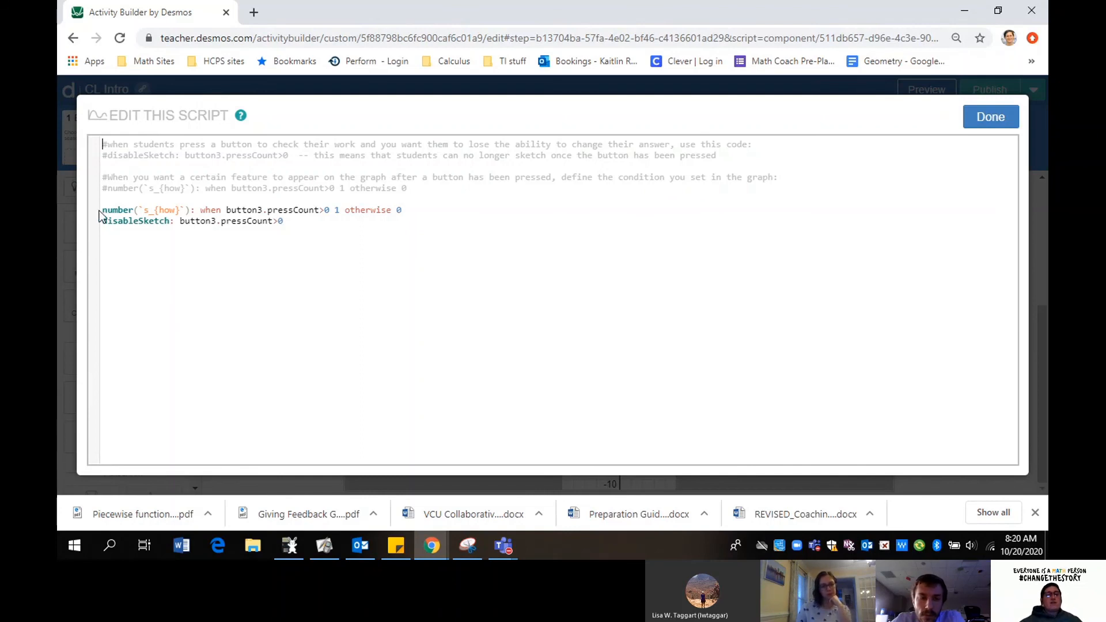
left_click_drag(102, 210, 411, 213)
key("BackSpace")
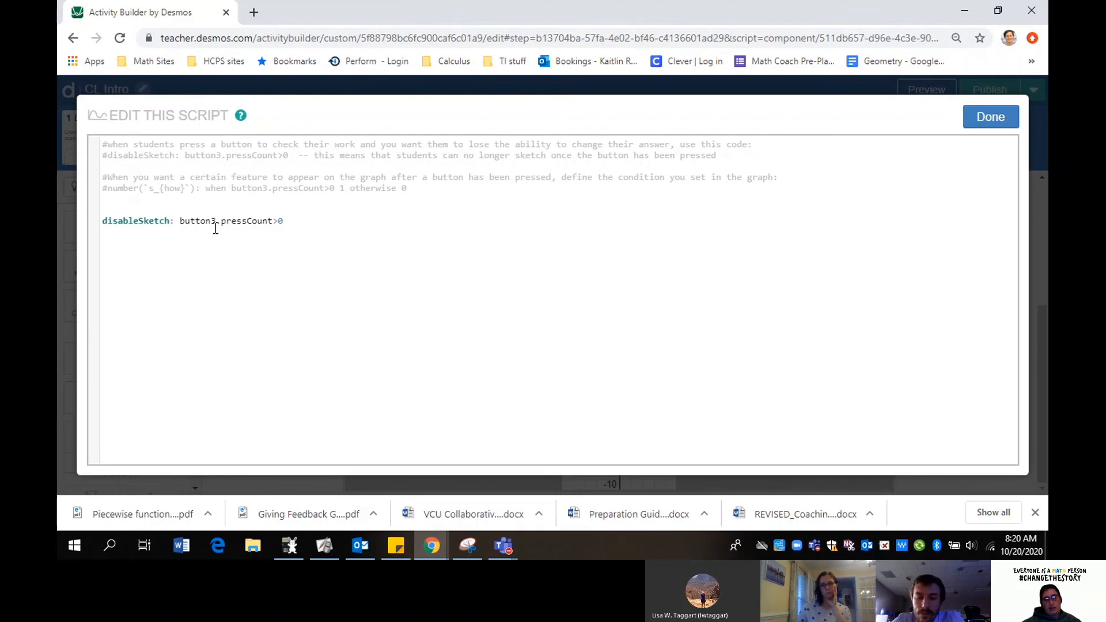
Step: Change the disableSketch condition to "button3.pressCount=1" and finish editing the script
left_click(288, 221)
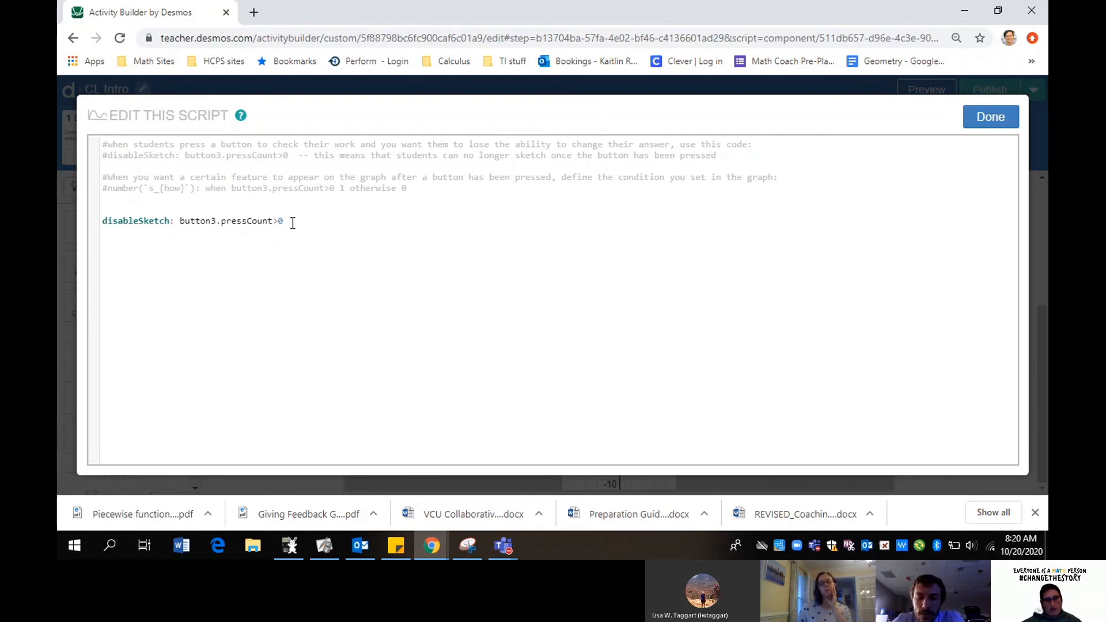
left_click_drag(289, 222, 270, 219)
left_click(288, 221)
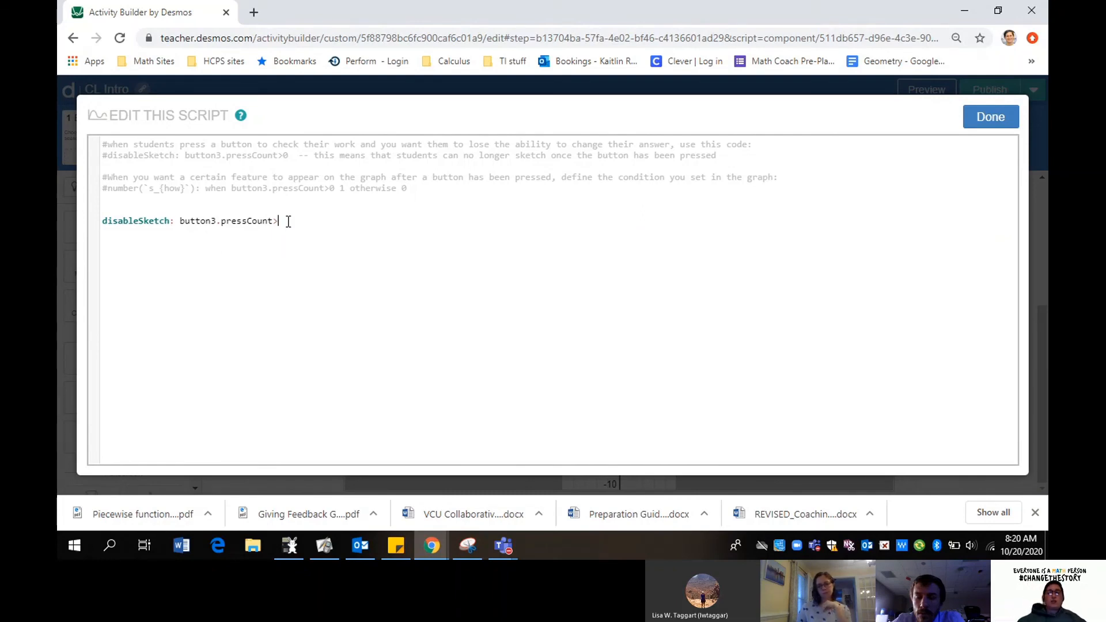
key("BackSpace")
type("=1")
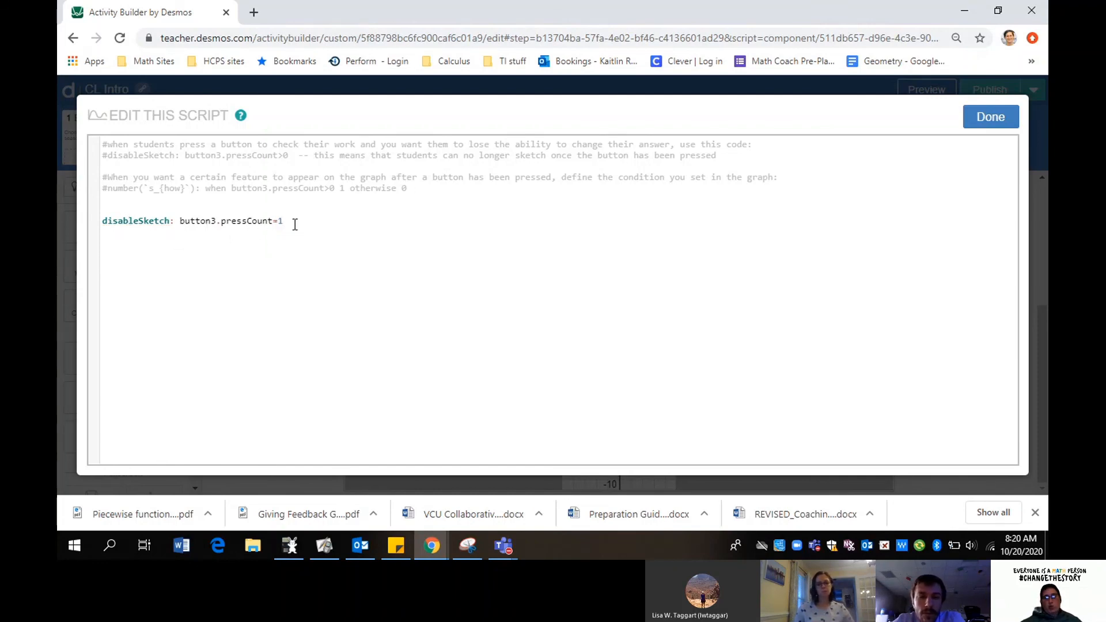
left_click(987, 118)
Step: Preview screen 4, test one and two presses of the Show Graph button on the sketch tools, and close the preview
left_click(944, 98)
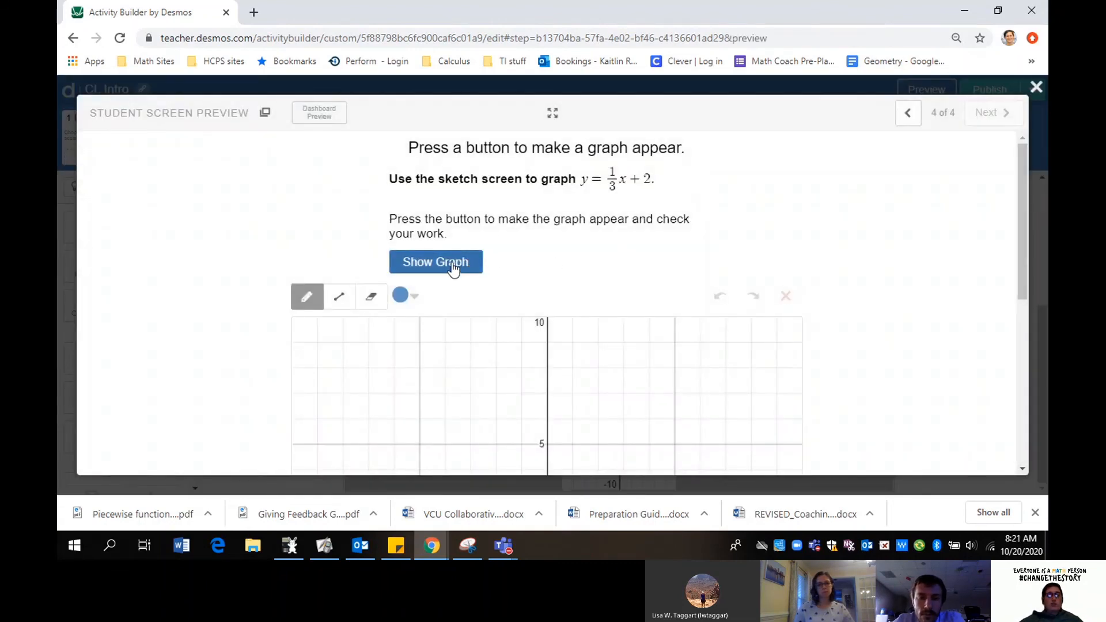
left_click(454, 268)
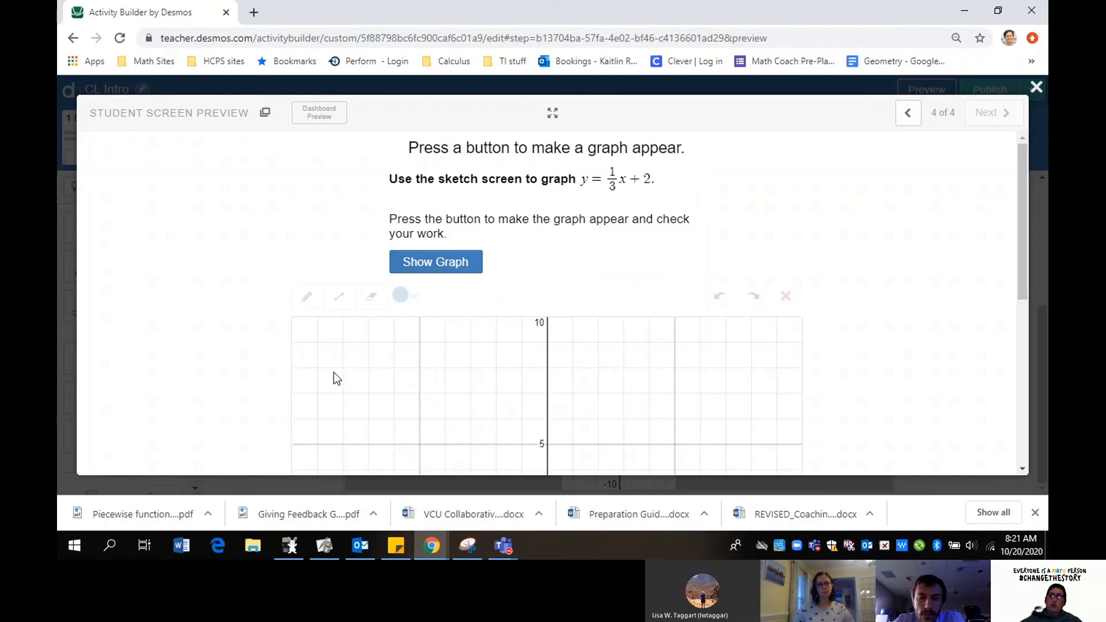
left_click(466, 266)
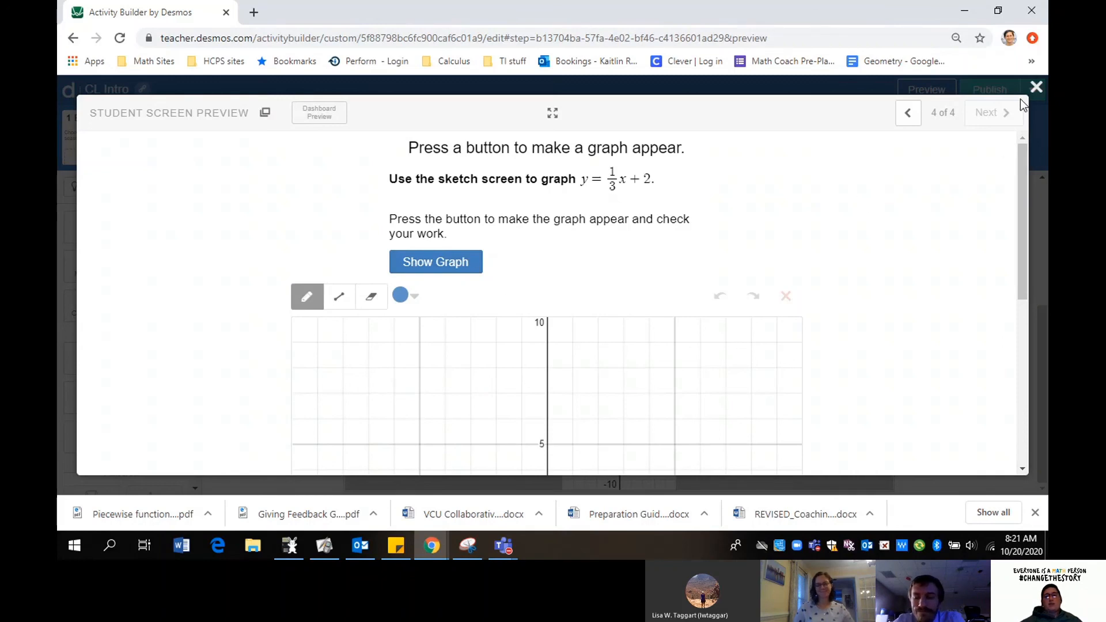
left_click(1036, 87)
Step: Set the disableSketch condition in sketch1's script back to "button3.pressCount>0" and finish editing
left_click(851, 340)
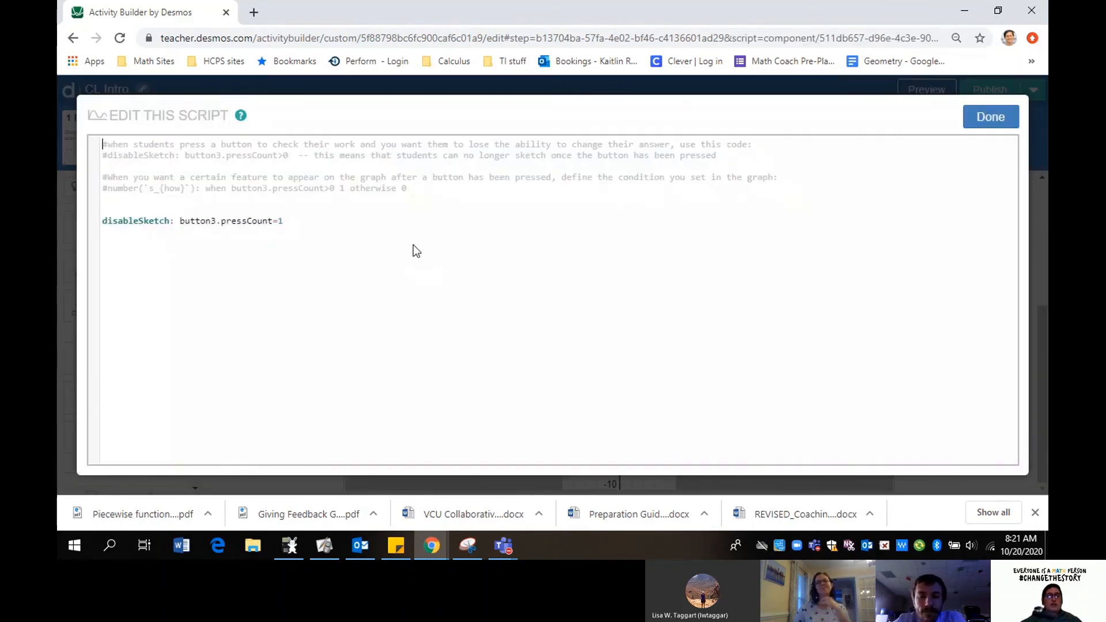
left_click(288, 220)
key("BackSpace")
key("BackSpace")
type(">0")
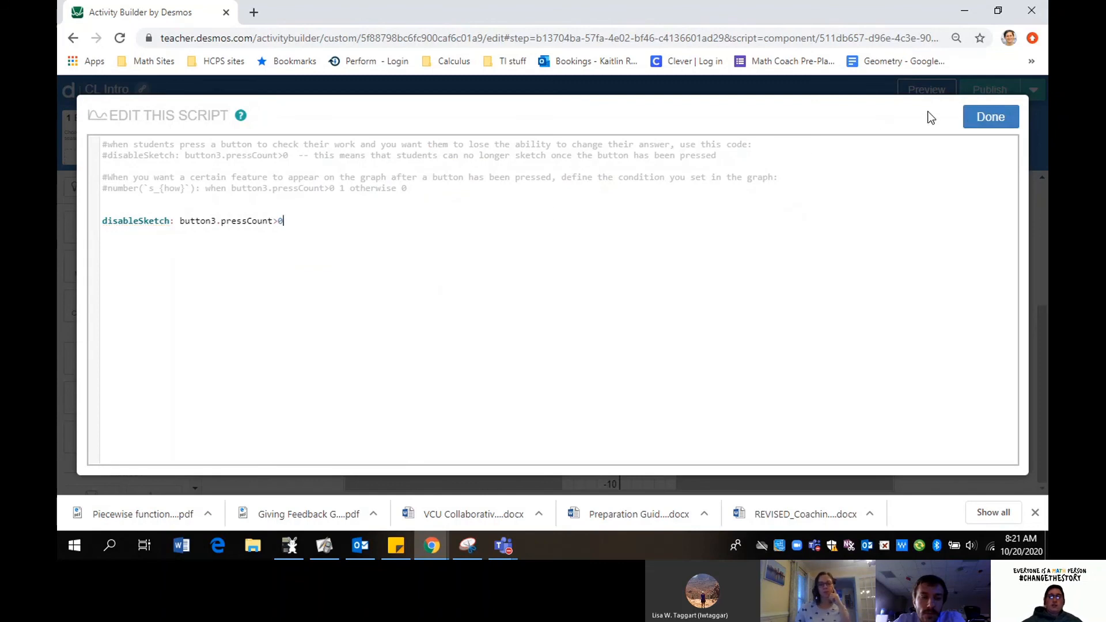
left_click(980, 117)
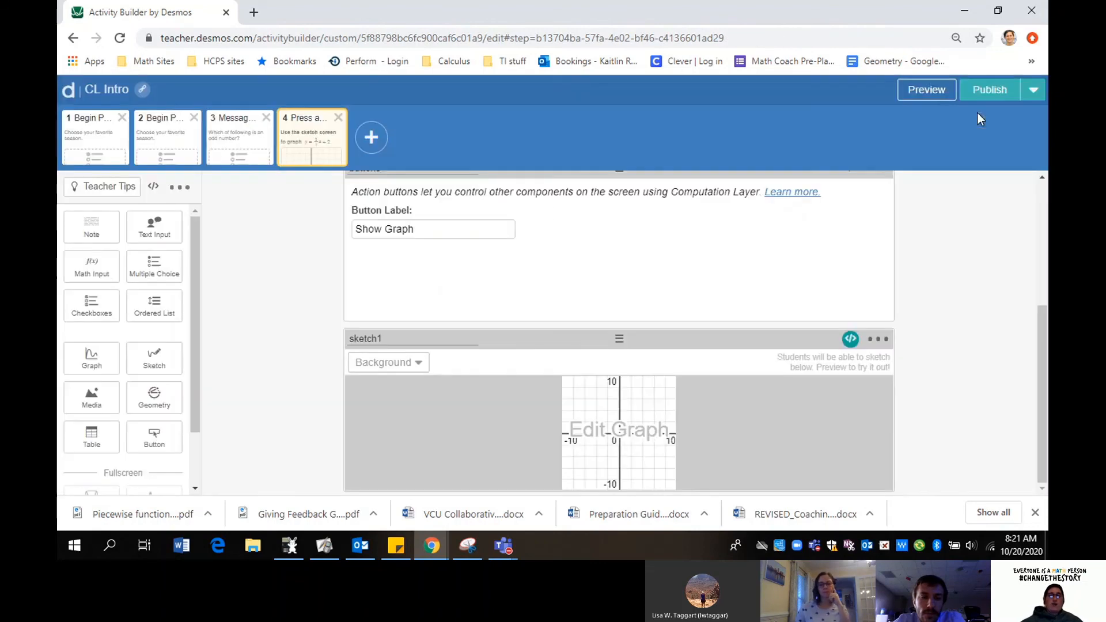
Step: Test the Show Graph button in a preview of screen 4, close the preview, and open screen 3 at its multiple-choice question
left_click(927, 90)
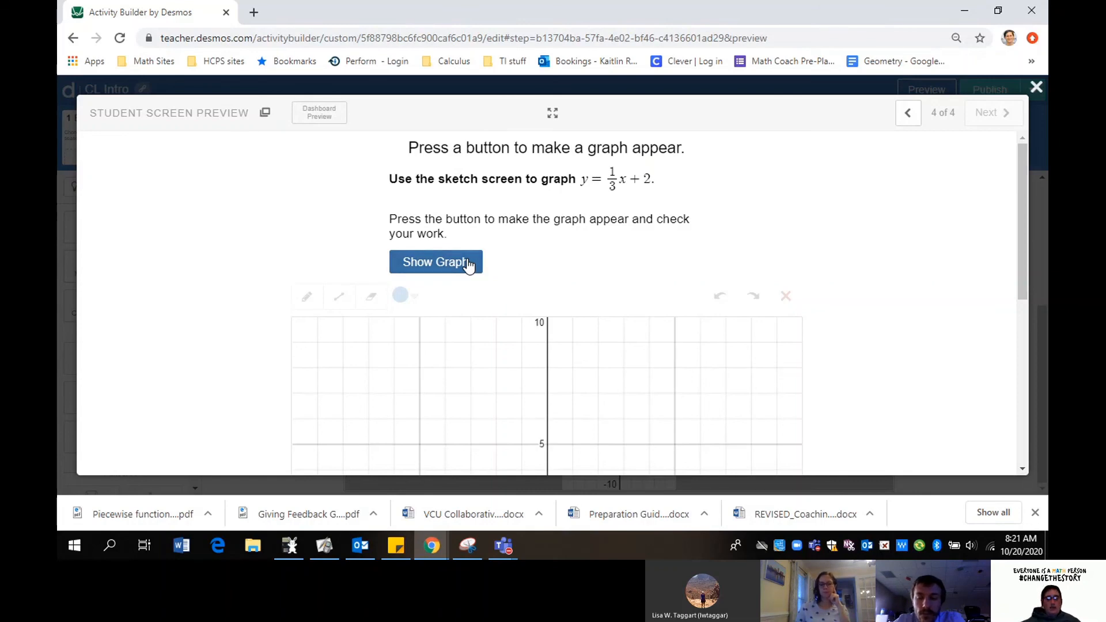
left_click(1036, 87)
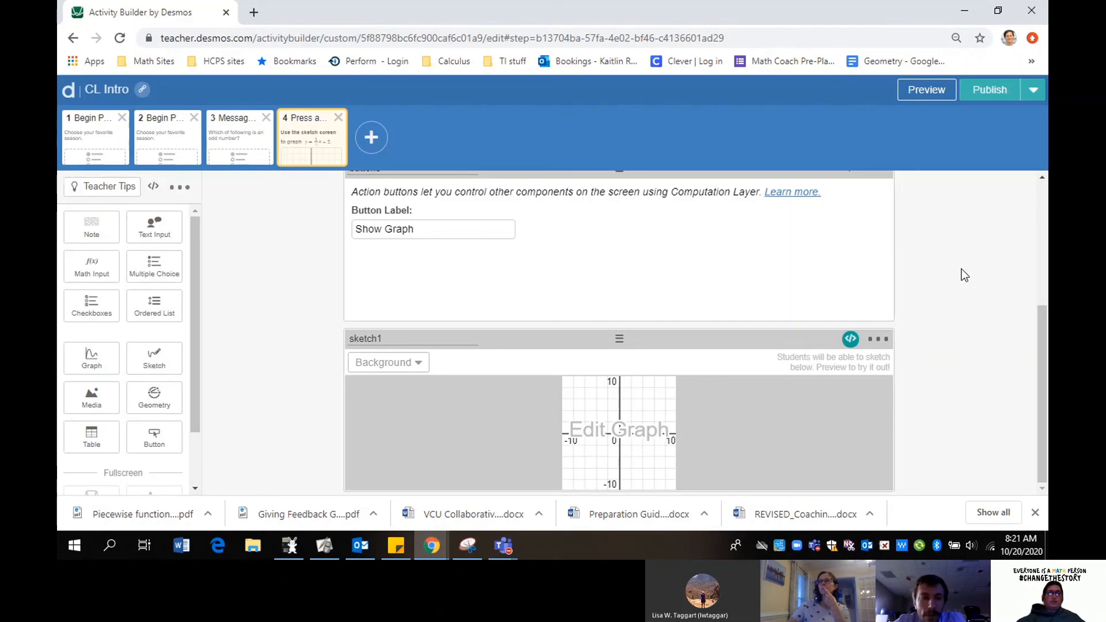
left_click(250, 141)
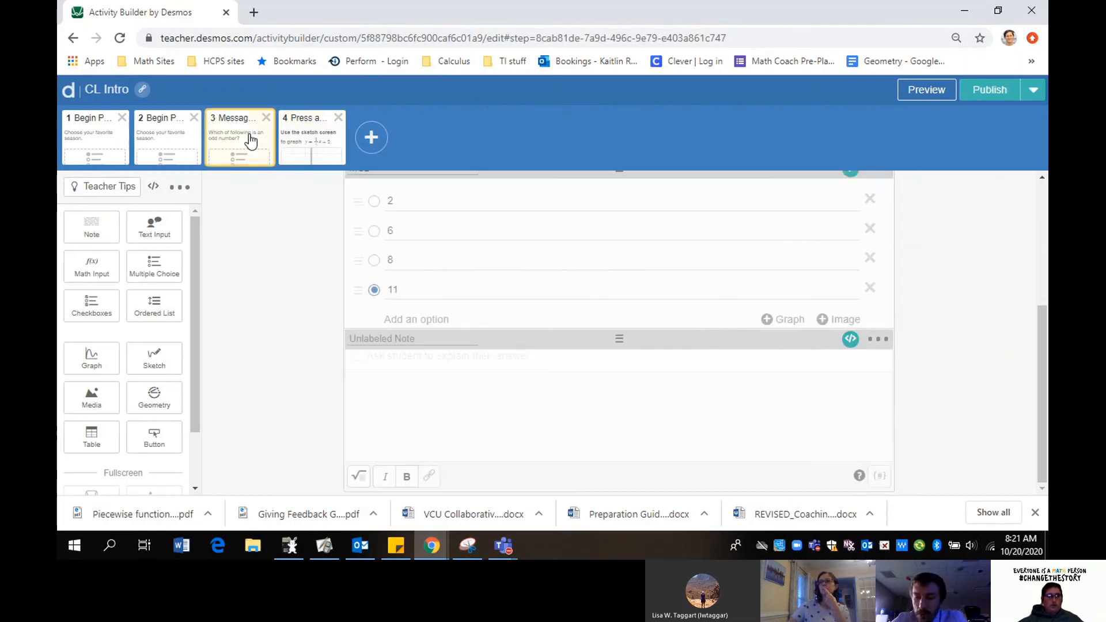
scroll(978, 306, "up", 2)
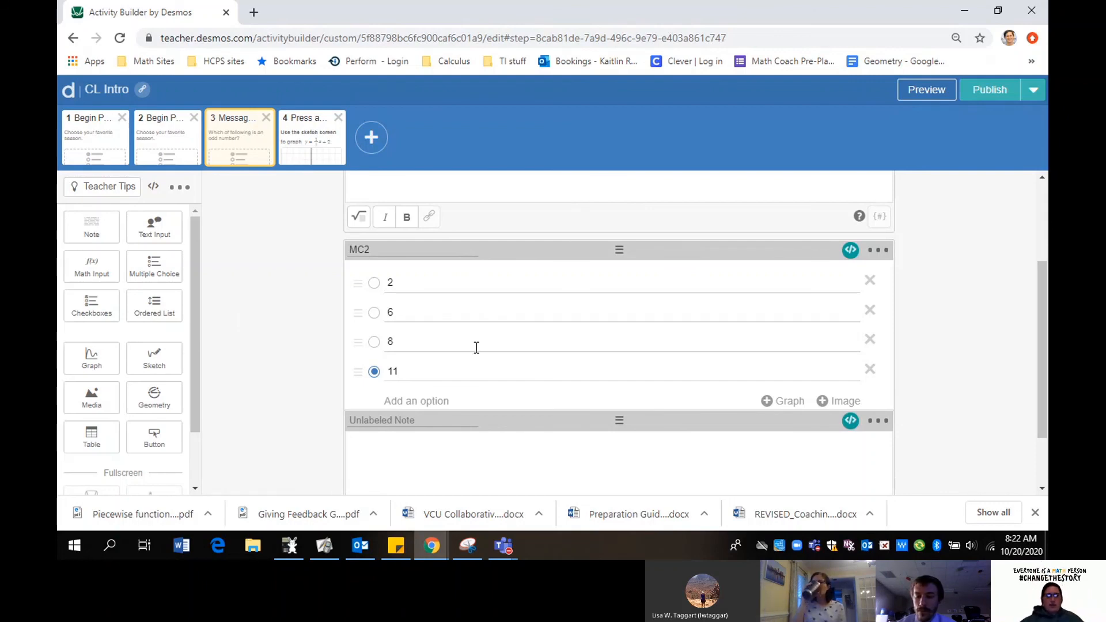
Step: Switch to the ongoing Microsoft Teams meeting and open its additional actions to reach the option for stopping the recording
left_click(503, 545)
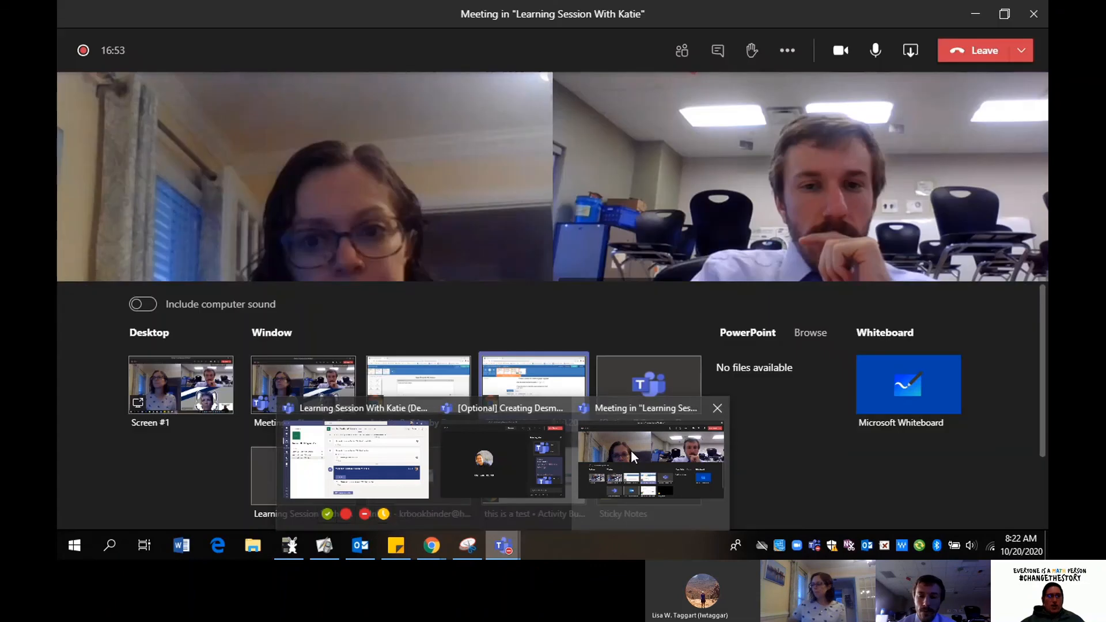
left_click(631, 450)
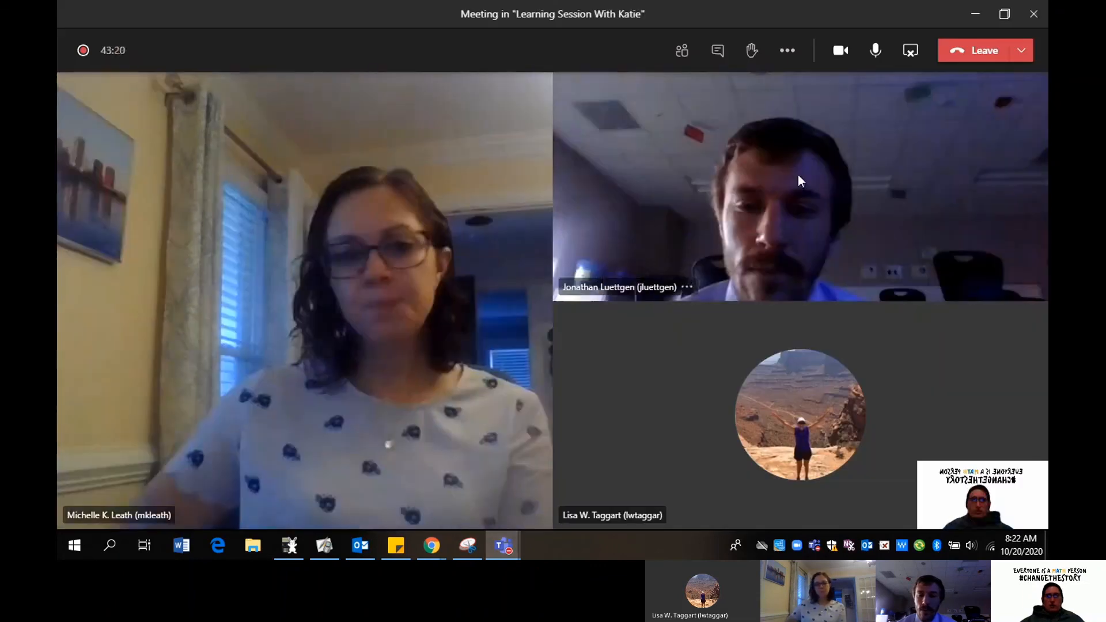
left_click(791, 53)
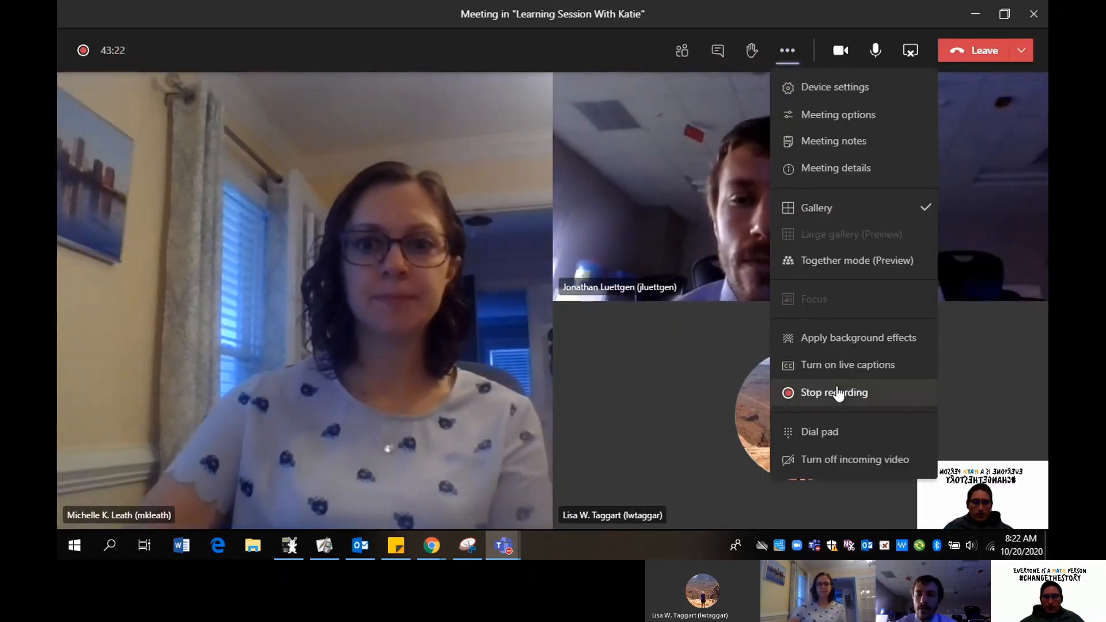